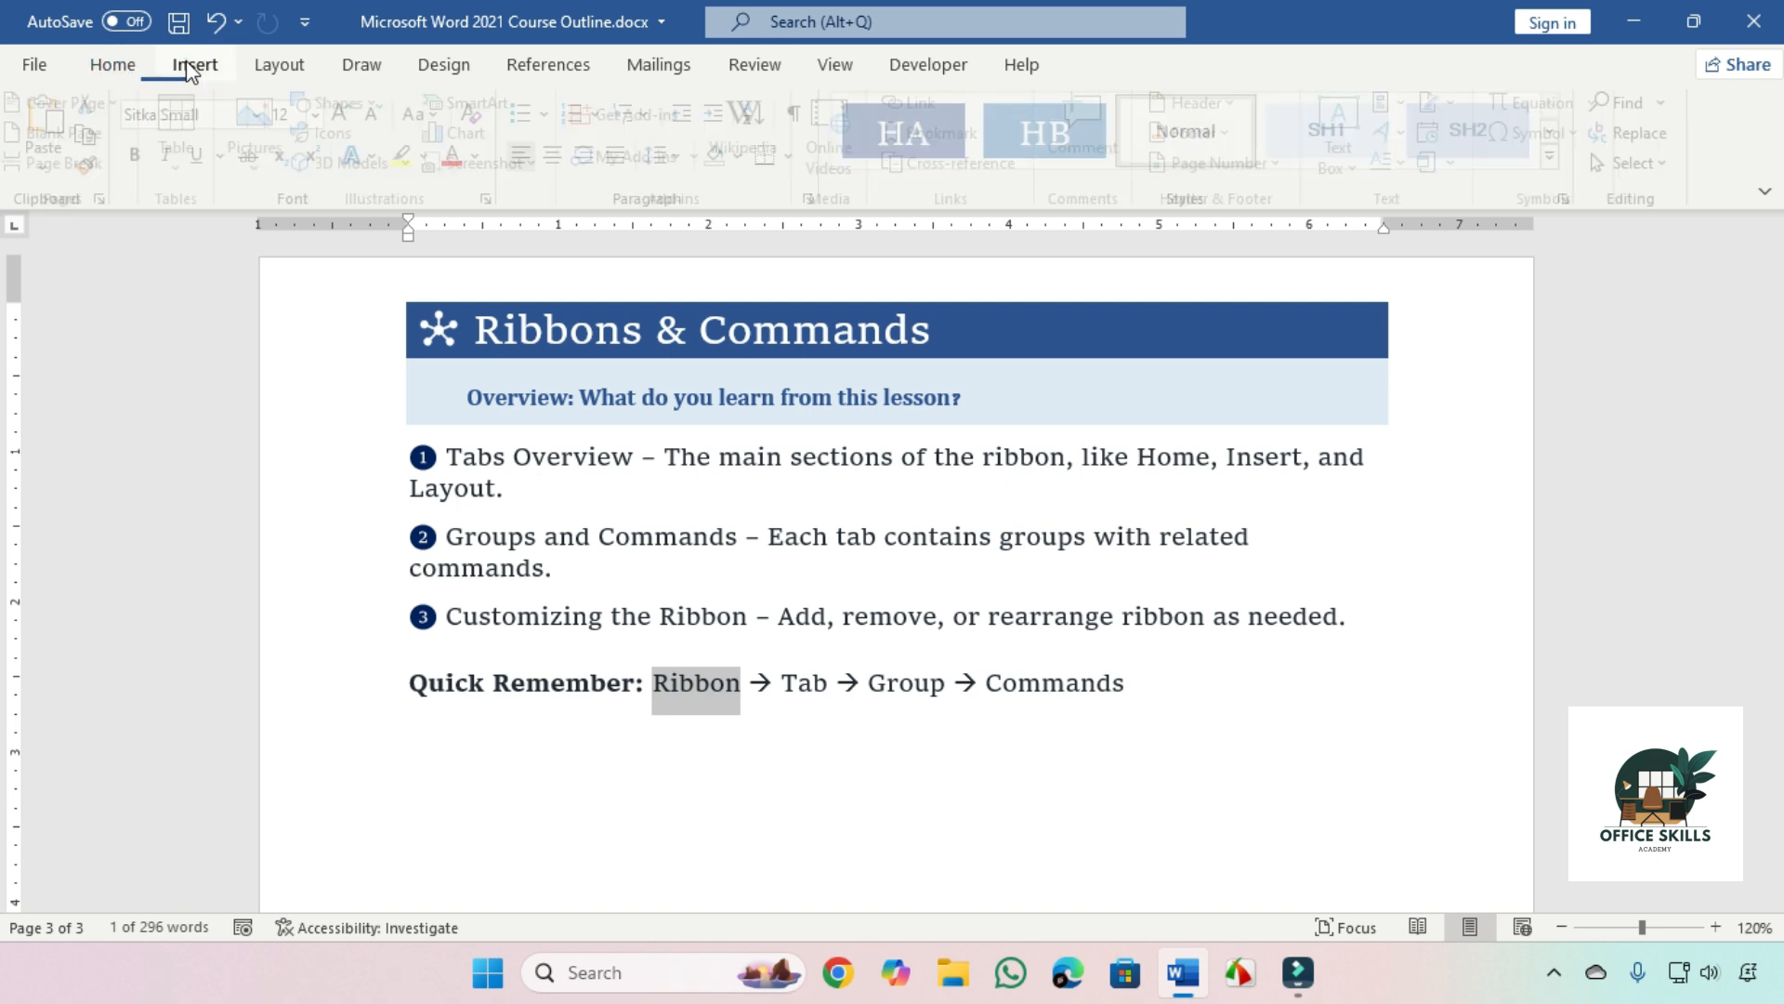
# - Compare the command groups on the Home and Layout tabs with the Ribbon, Tab, Group, Commands sequence in the Quick Remember line
pyautogui.click(109, 65)
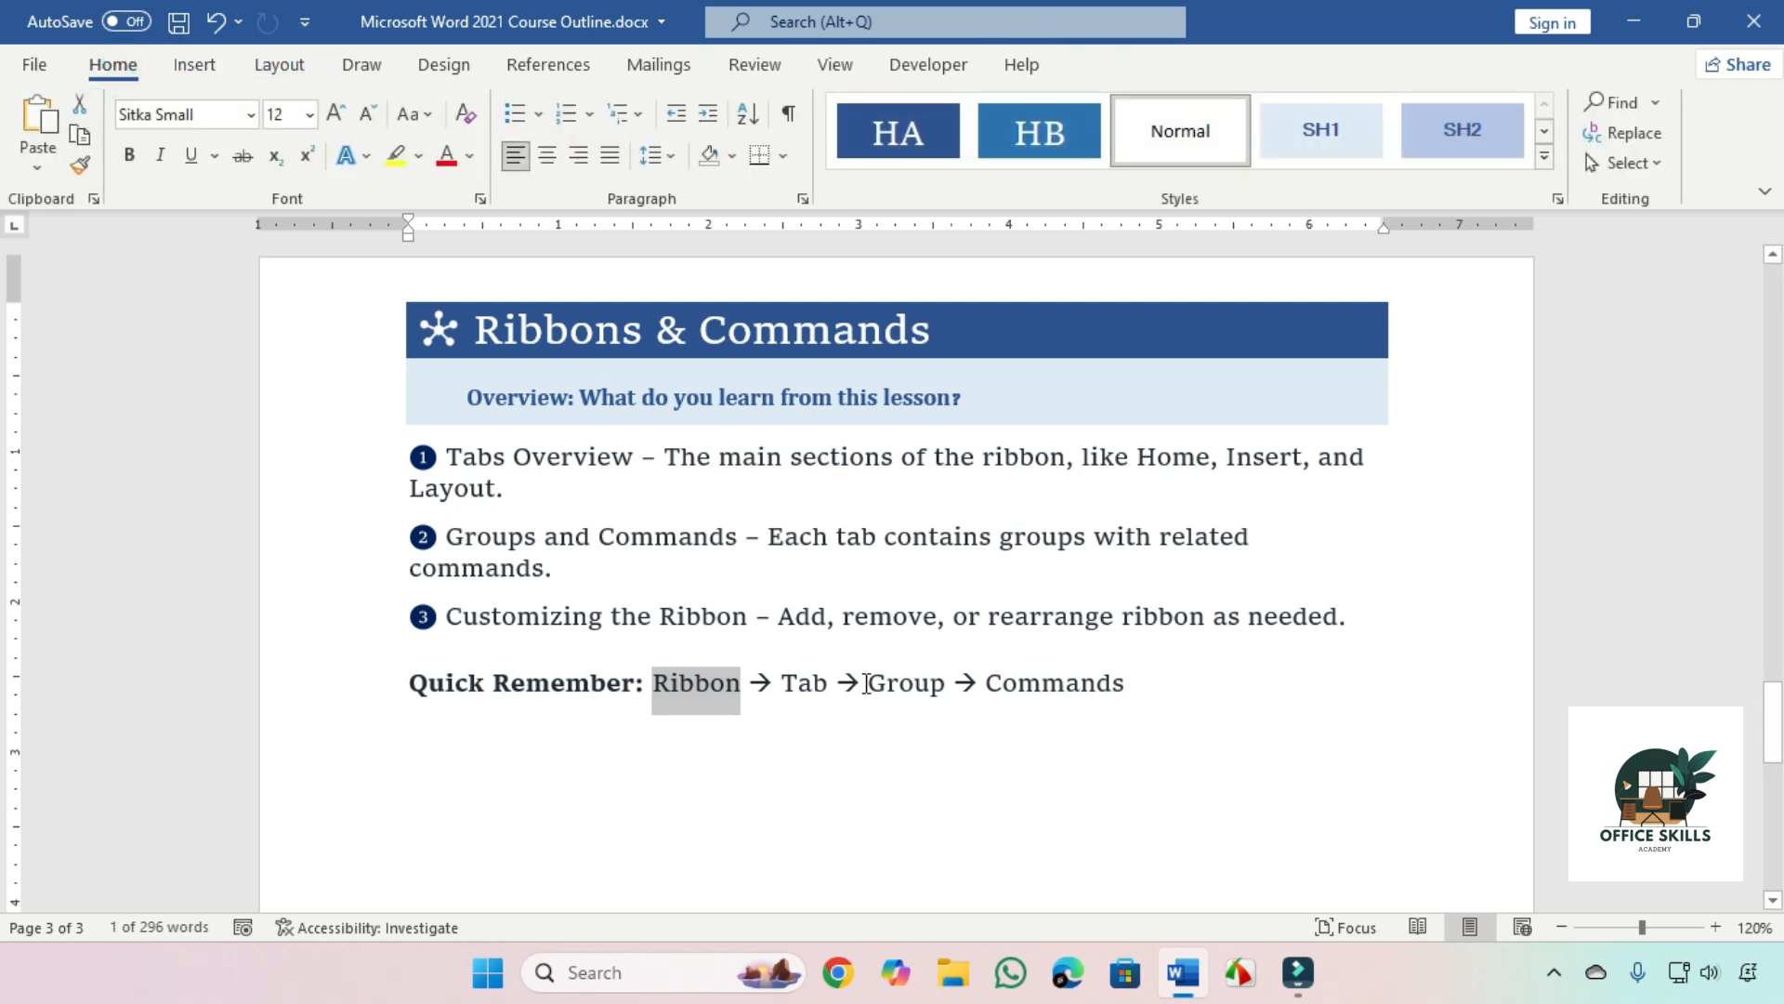
pyautogui.doubleClick(906, 683)
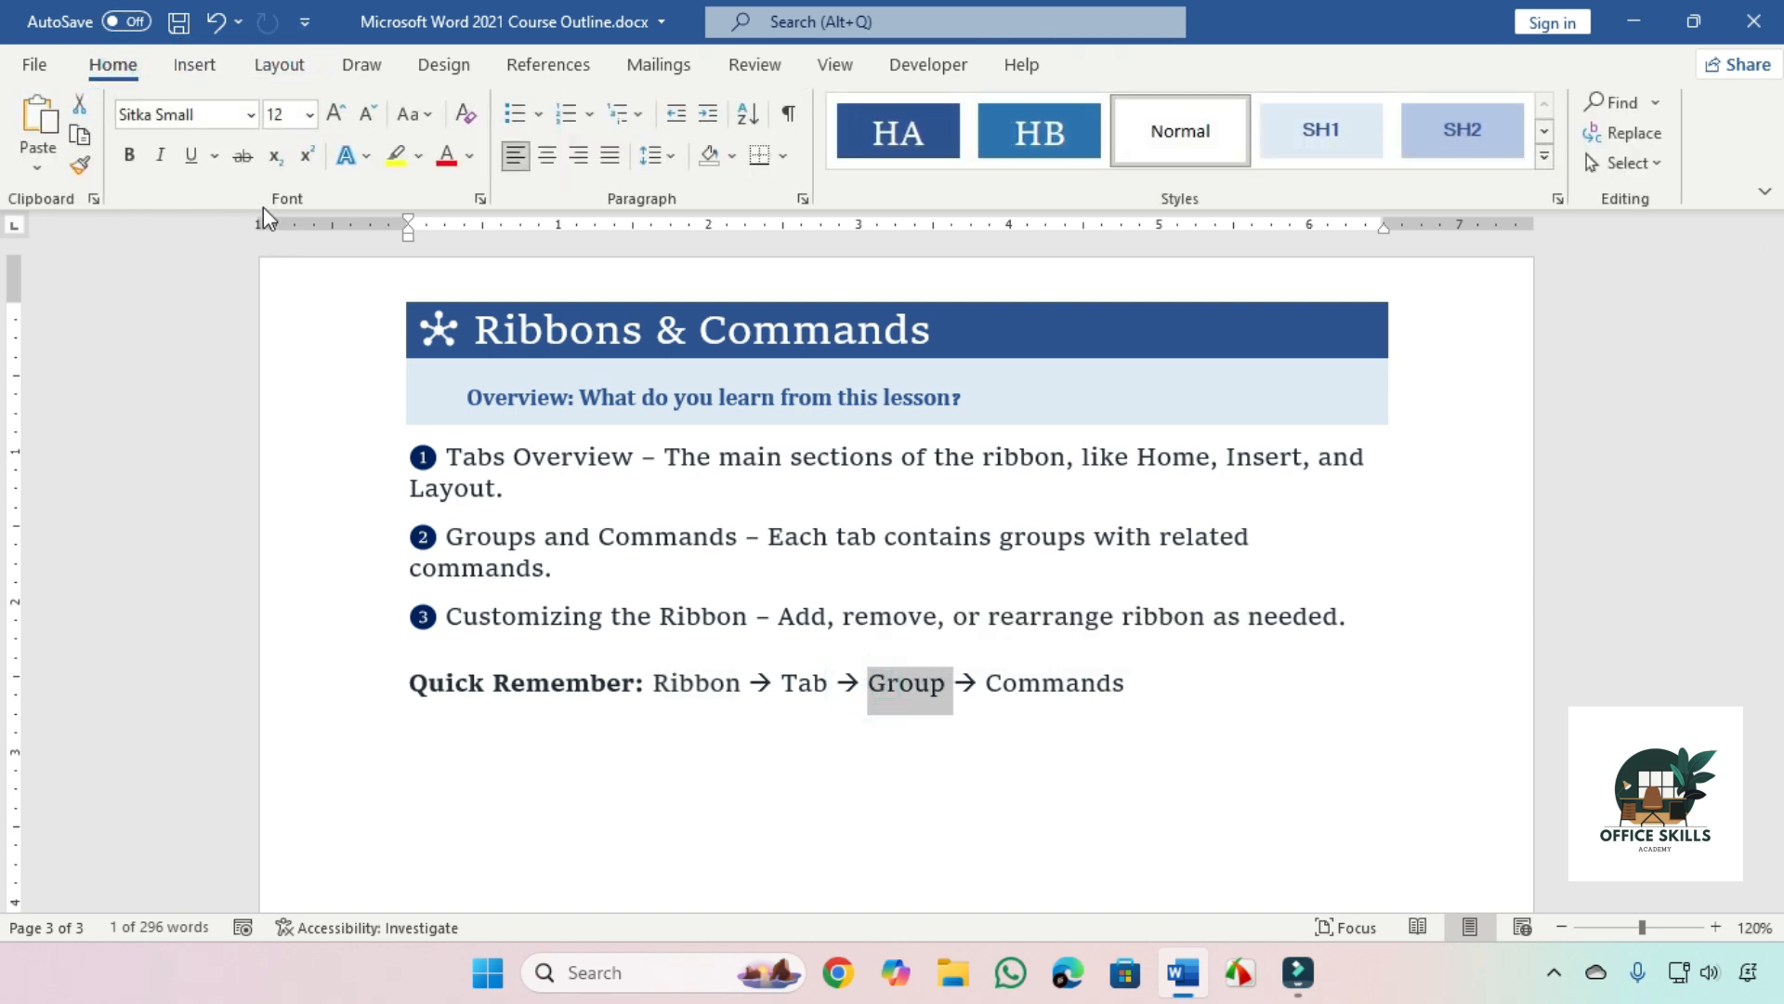
pyautogui.click(274, 65)
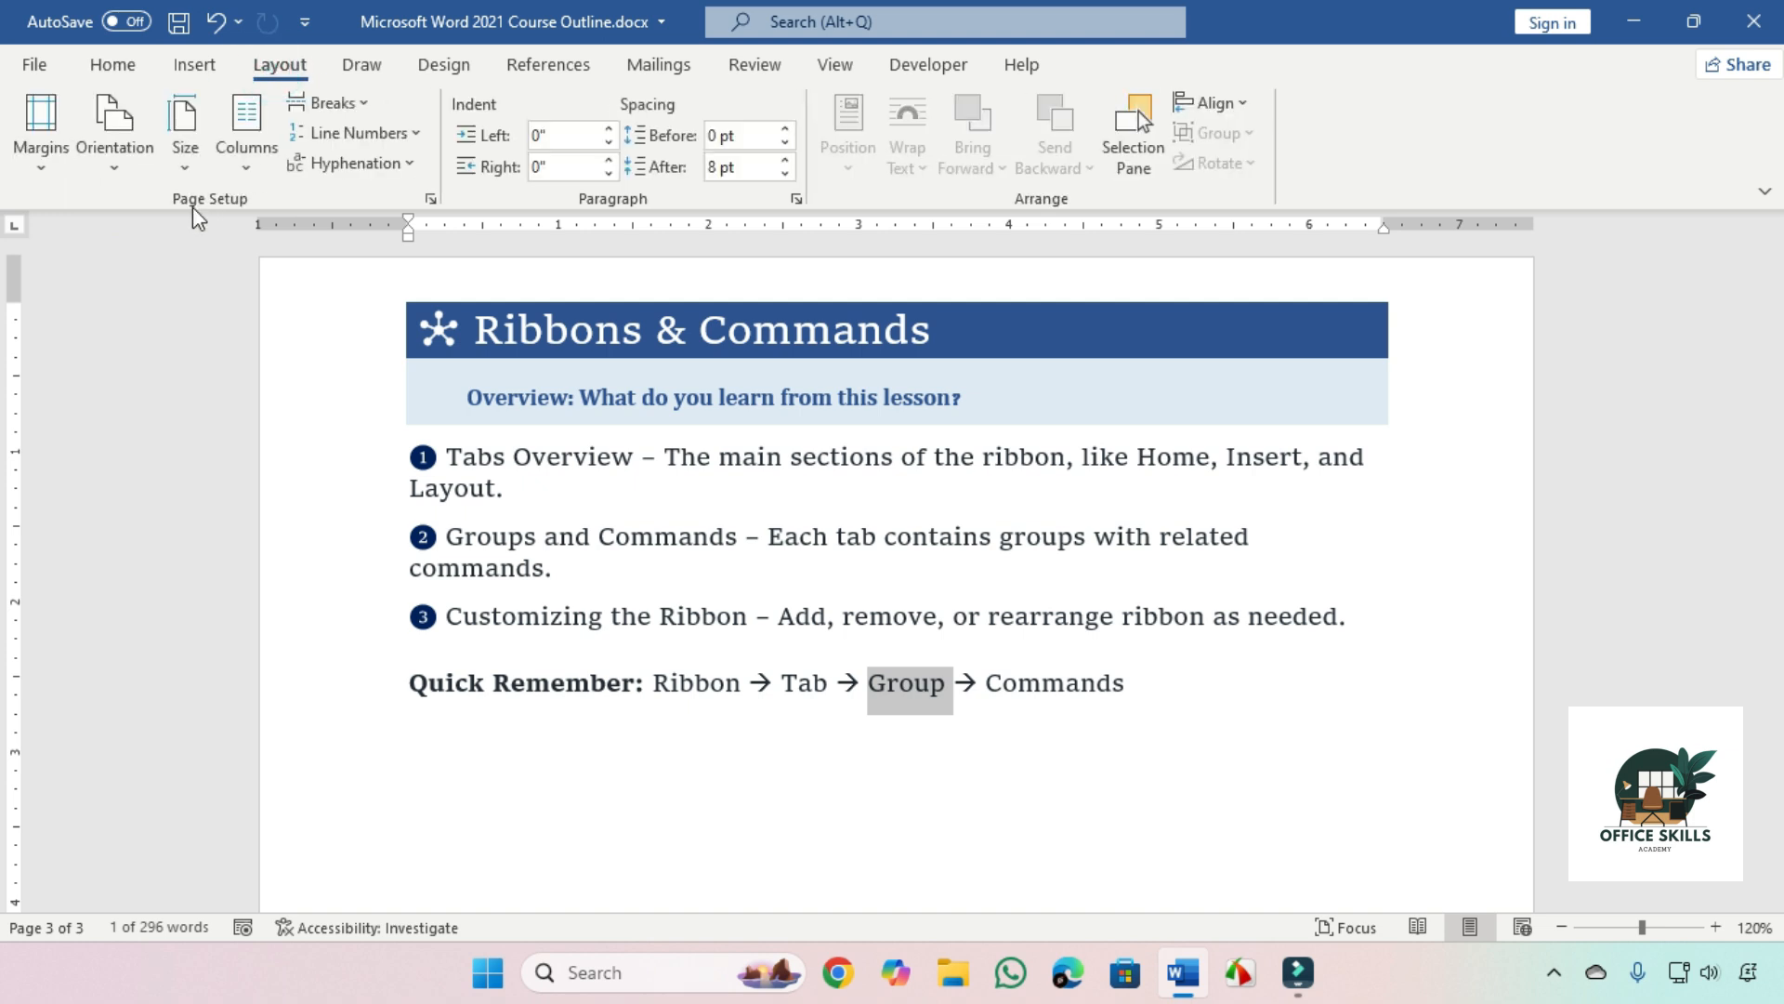
pyautogui.click(110, 64)
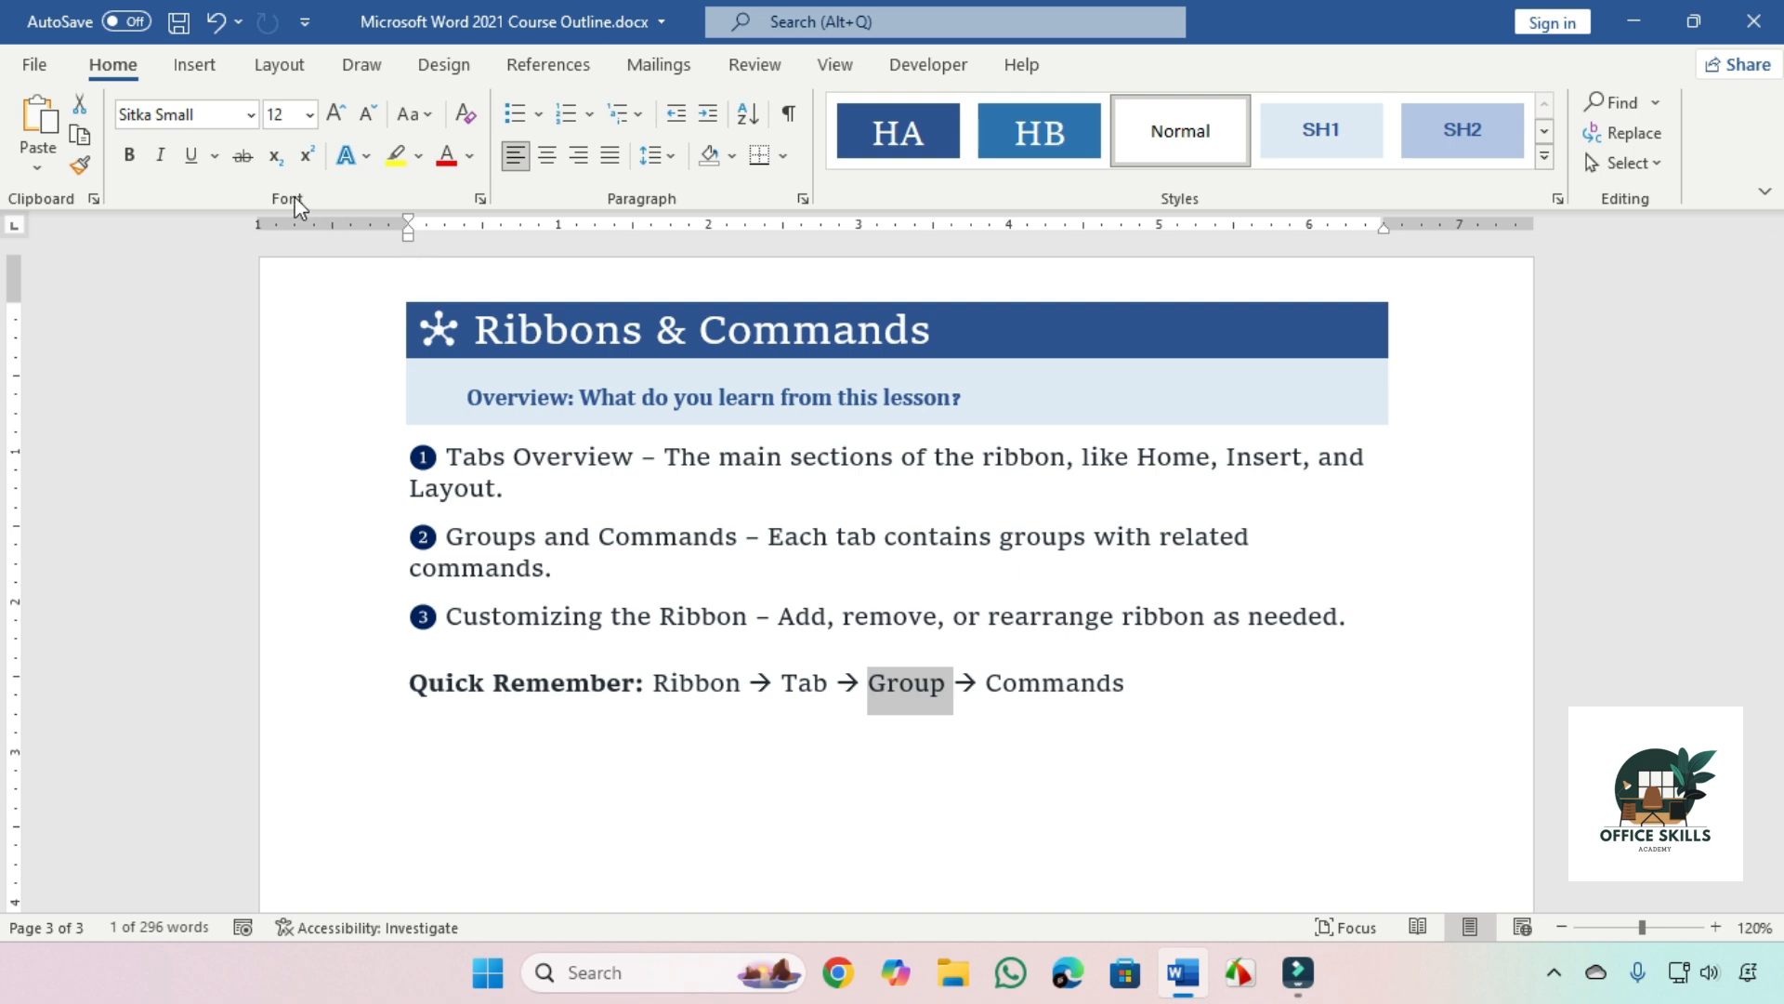
pyautogui.moveTo(1148, 681); pyautogui.dragTo(399, 682)
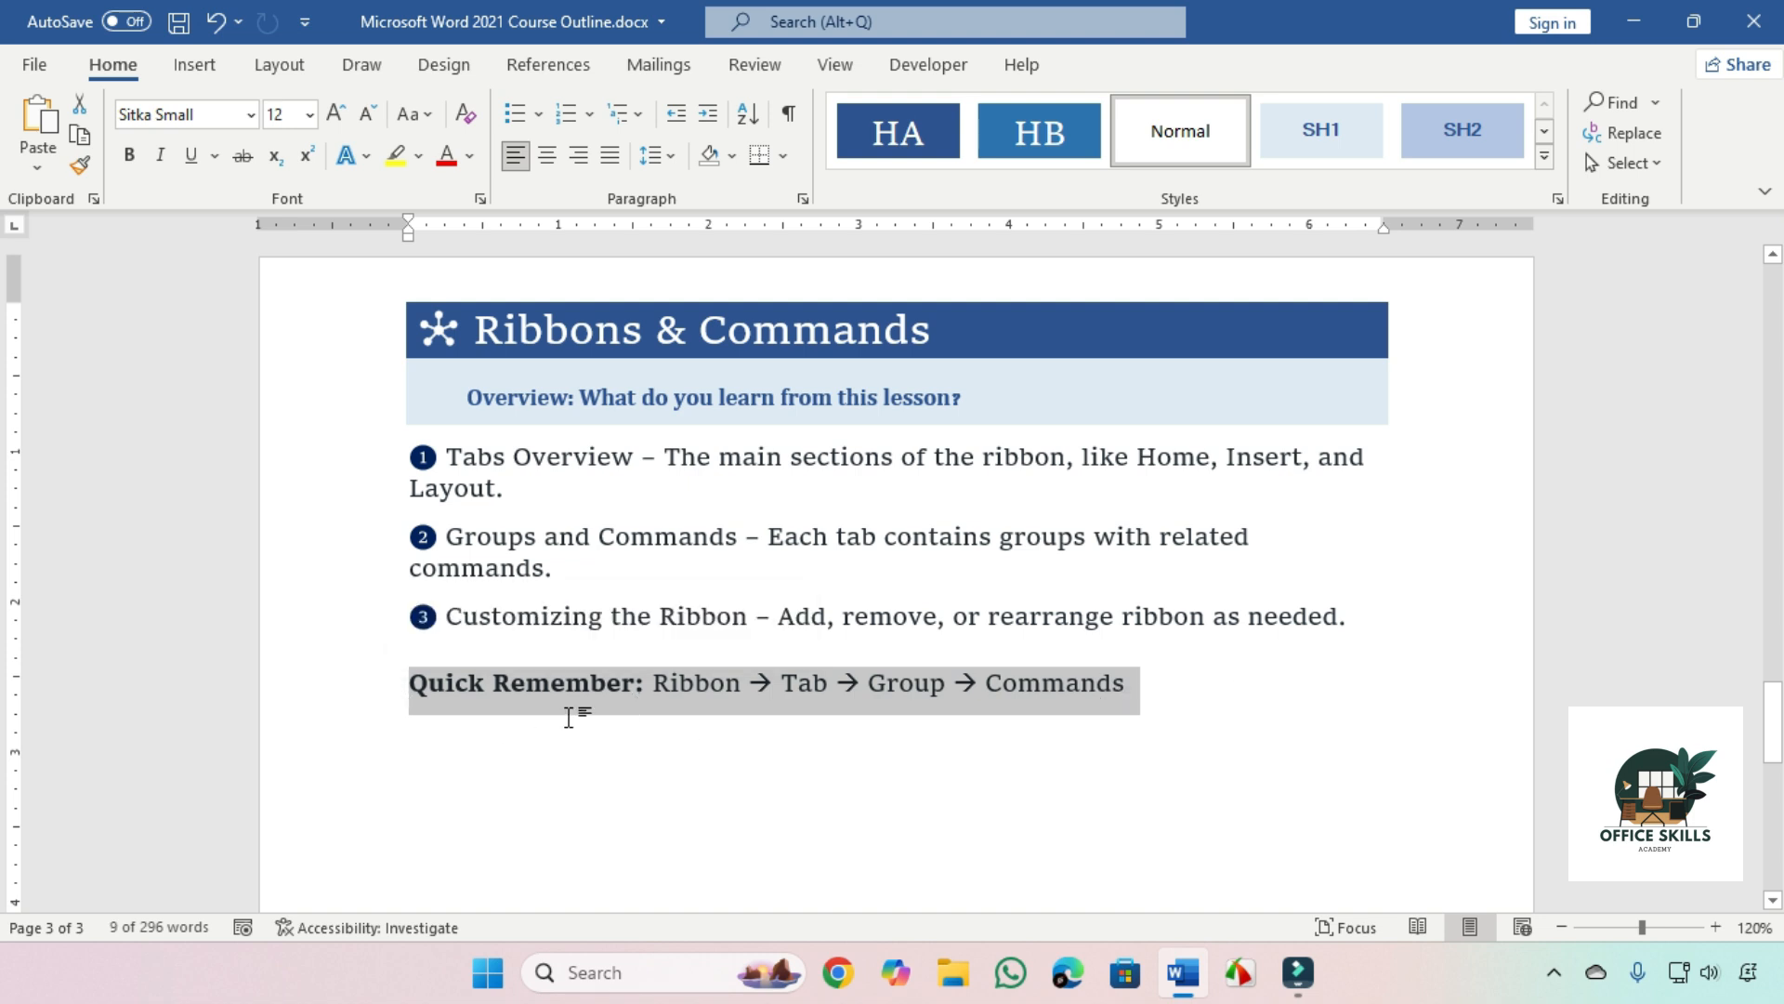
pyautogui.click(658, 686)
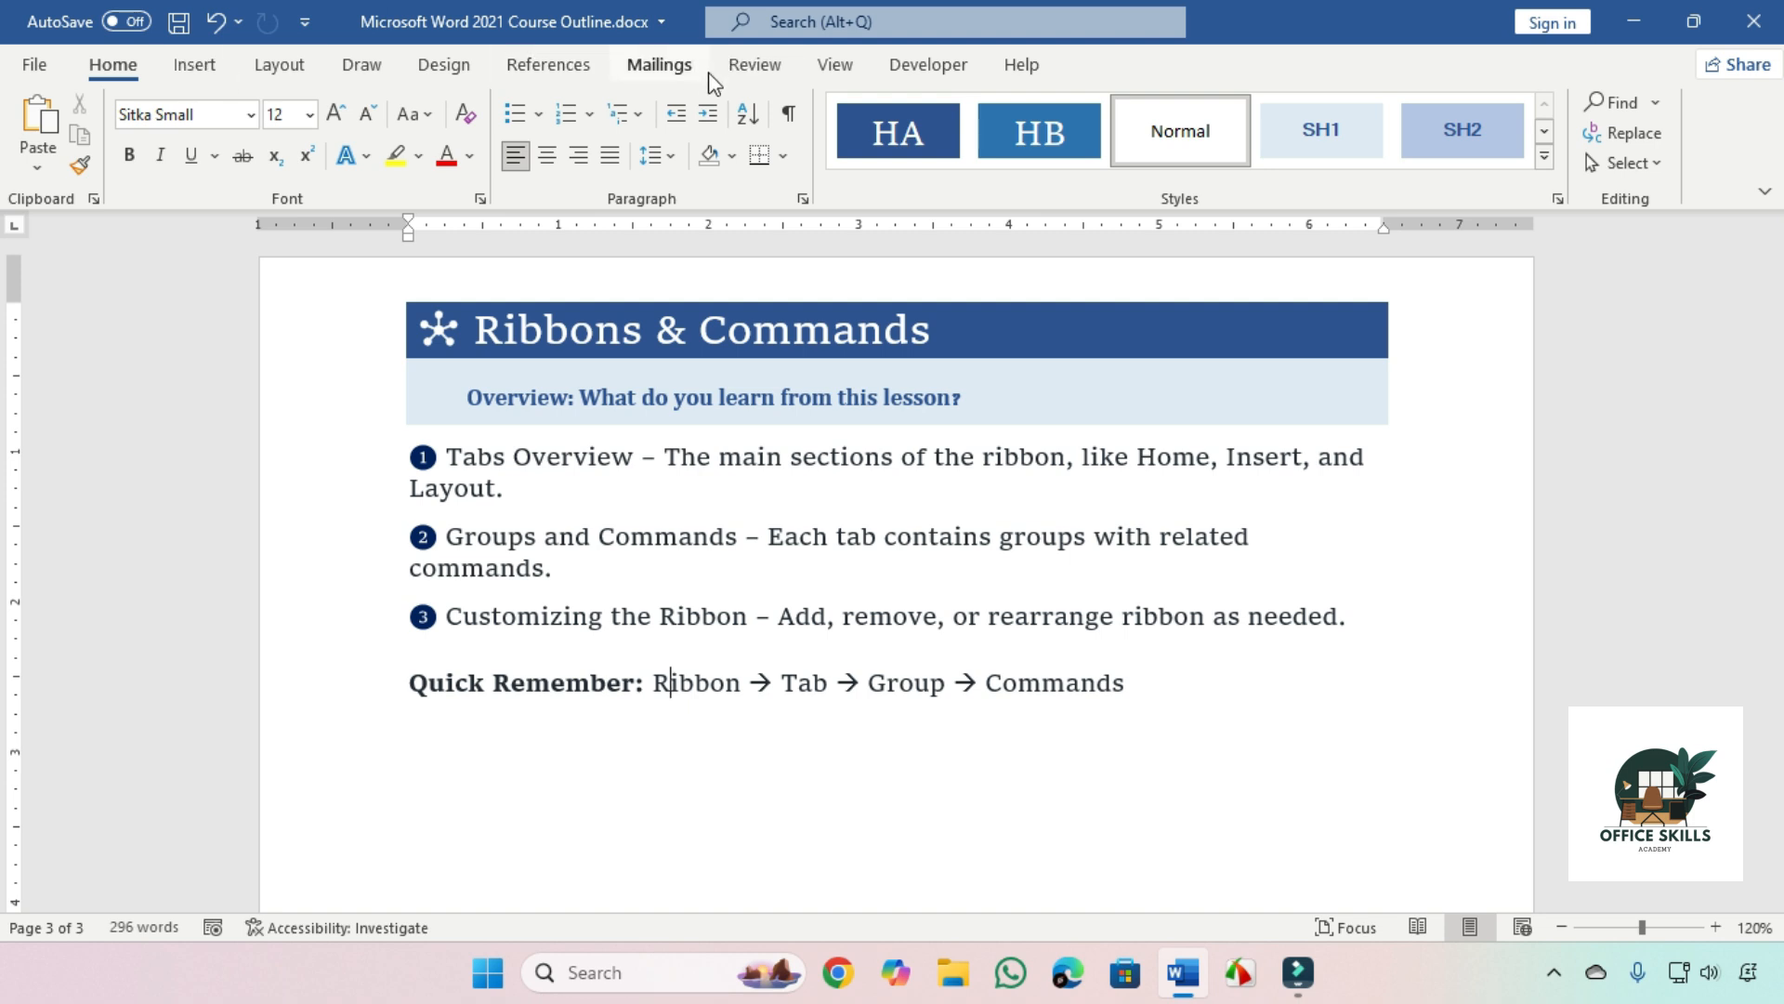
# - Open the ribbon customization options, show the Home tab's groups and move the dialog aside to reveal the ribbon
pyautogui.rightClick(767, 76)
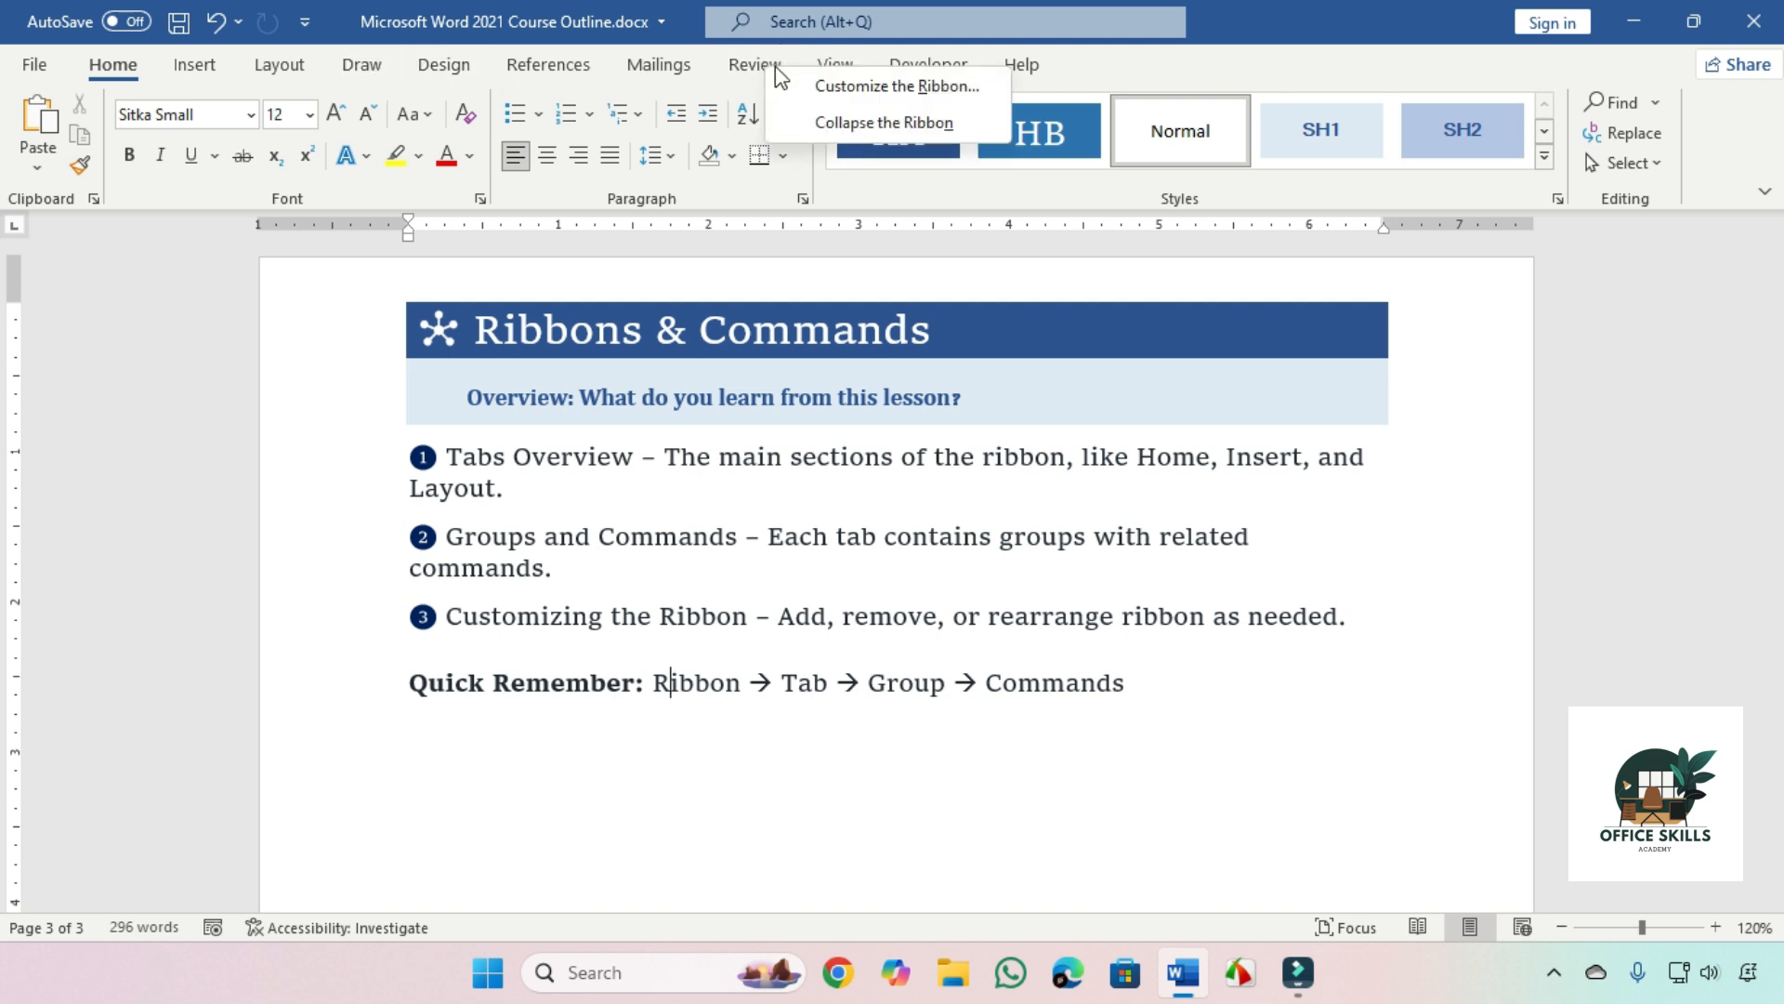
pyautogui.click(841, 87)
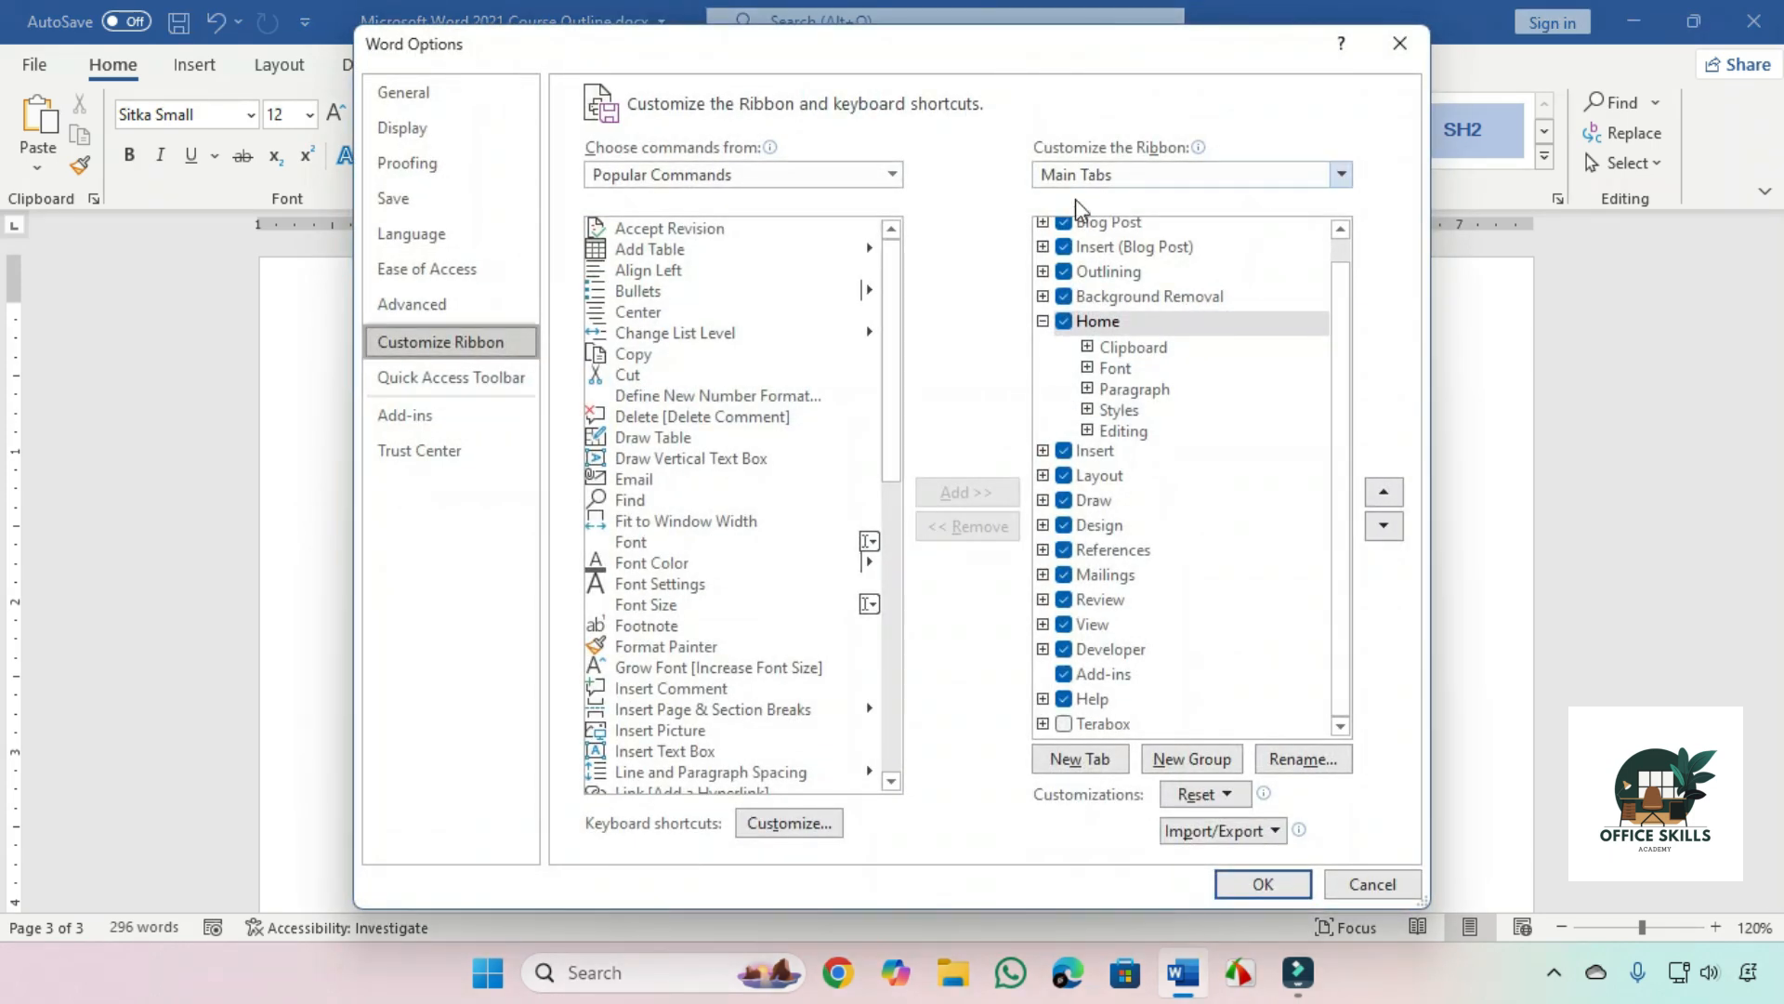
pyautogui.click(1043, 321)
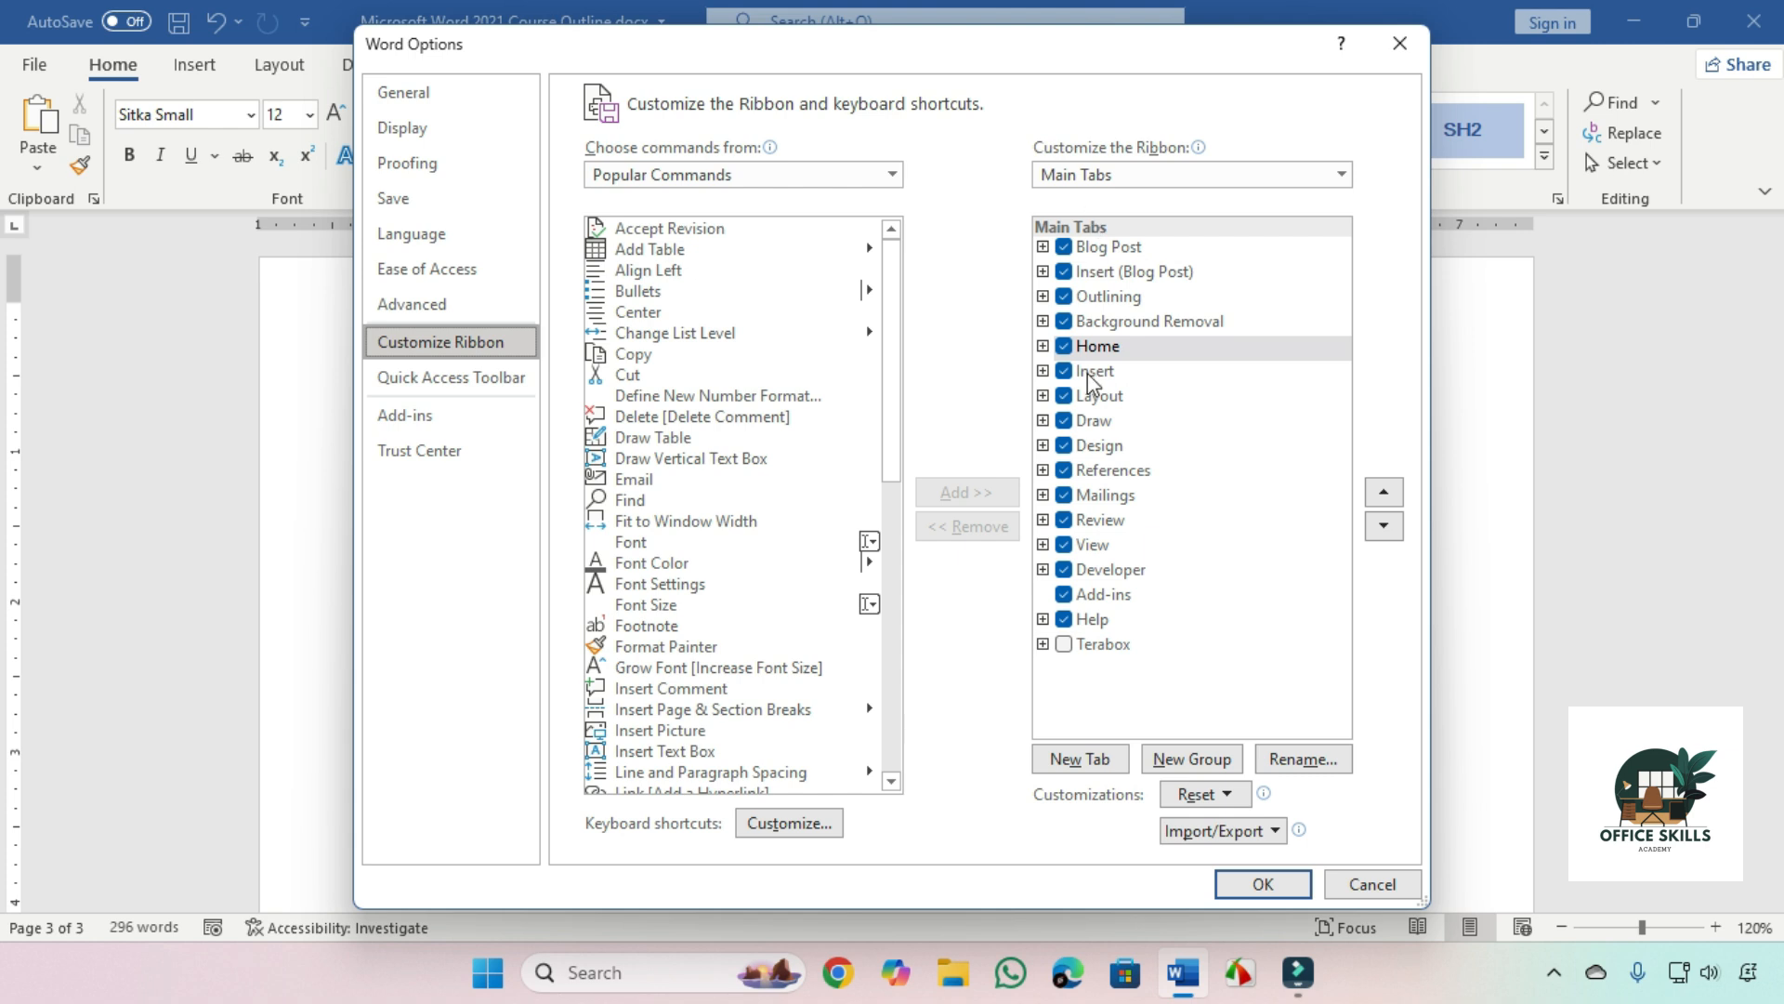
pyautogui.click(1043, 346)
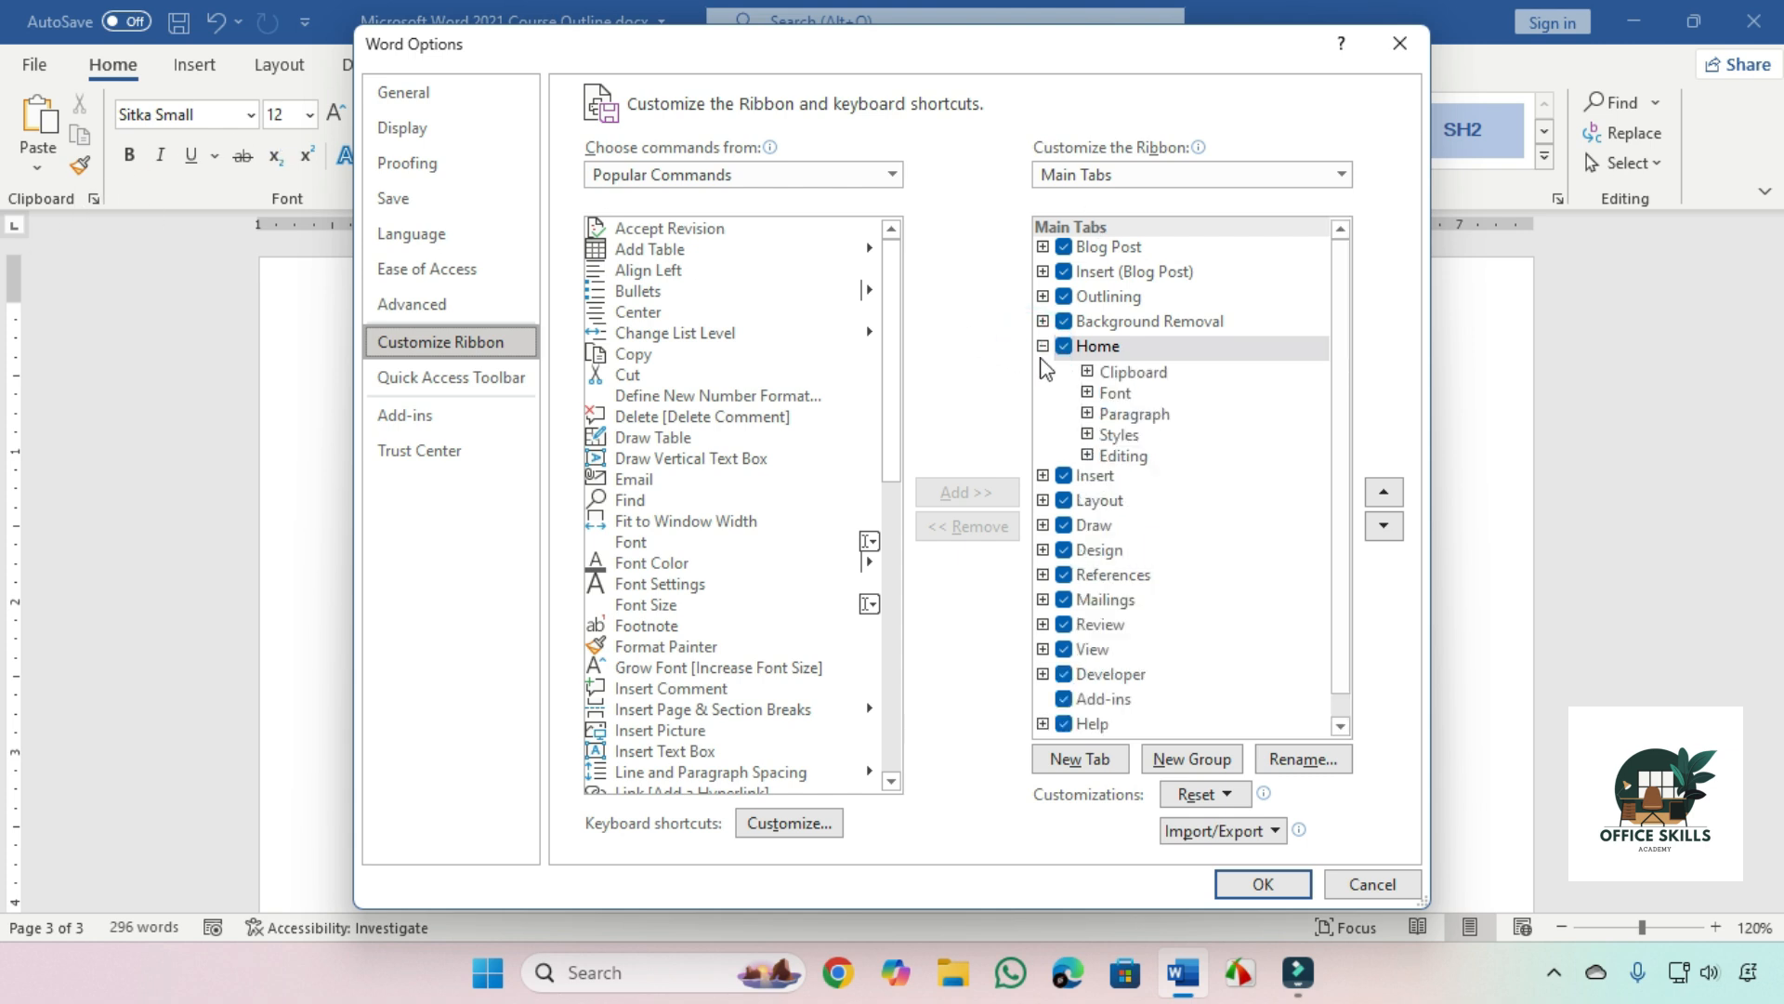
pyautogui.moveTo(725, 65); pyautogui.dragTo(960, 214)
pyautogui.moveTo(751, 206); pyautogui.dragTo(916, 126)
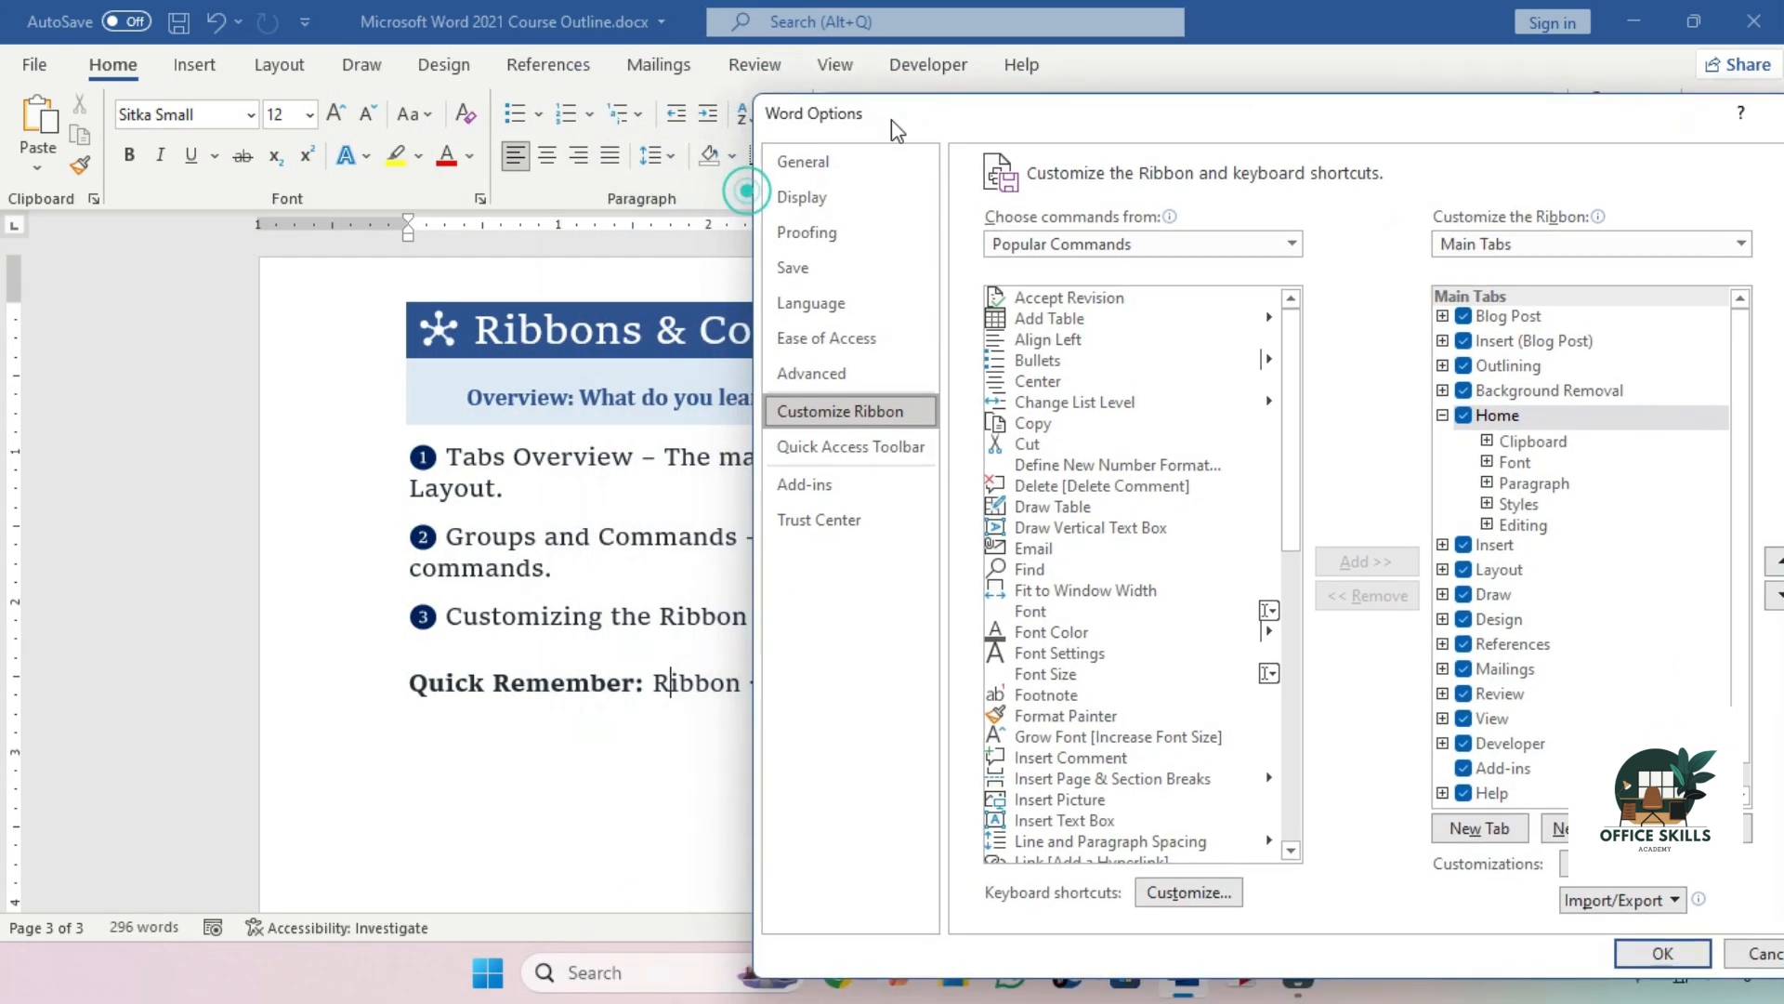
# - Examine the commands in the Home tab's Clipboard group and collapse the Home entry
pyautogui.click(1487, 442)
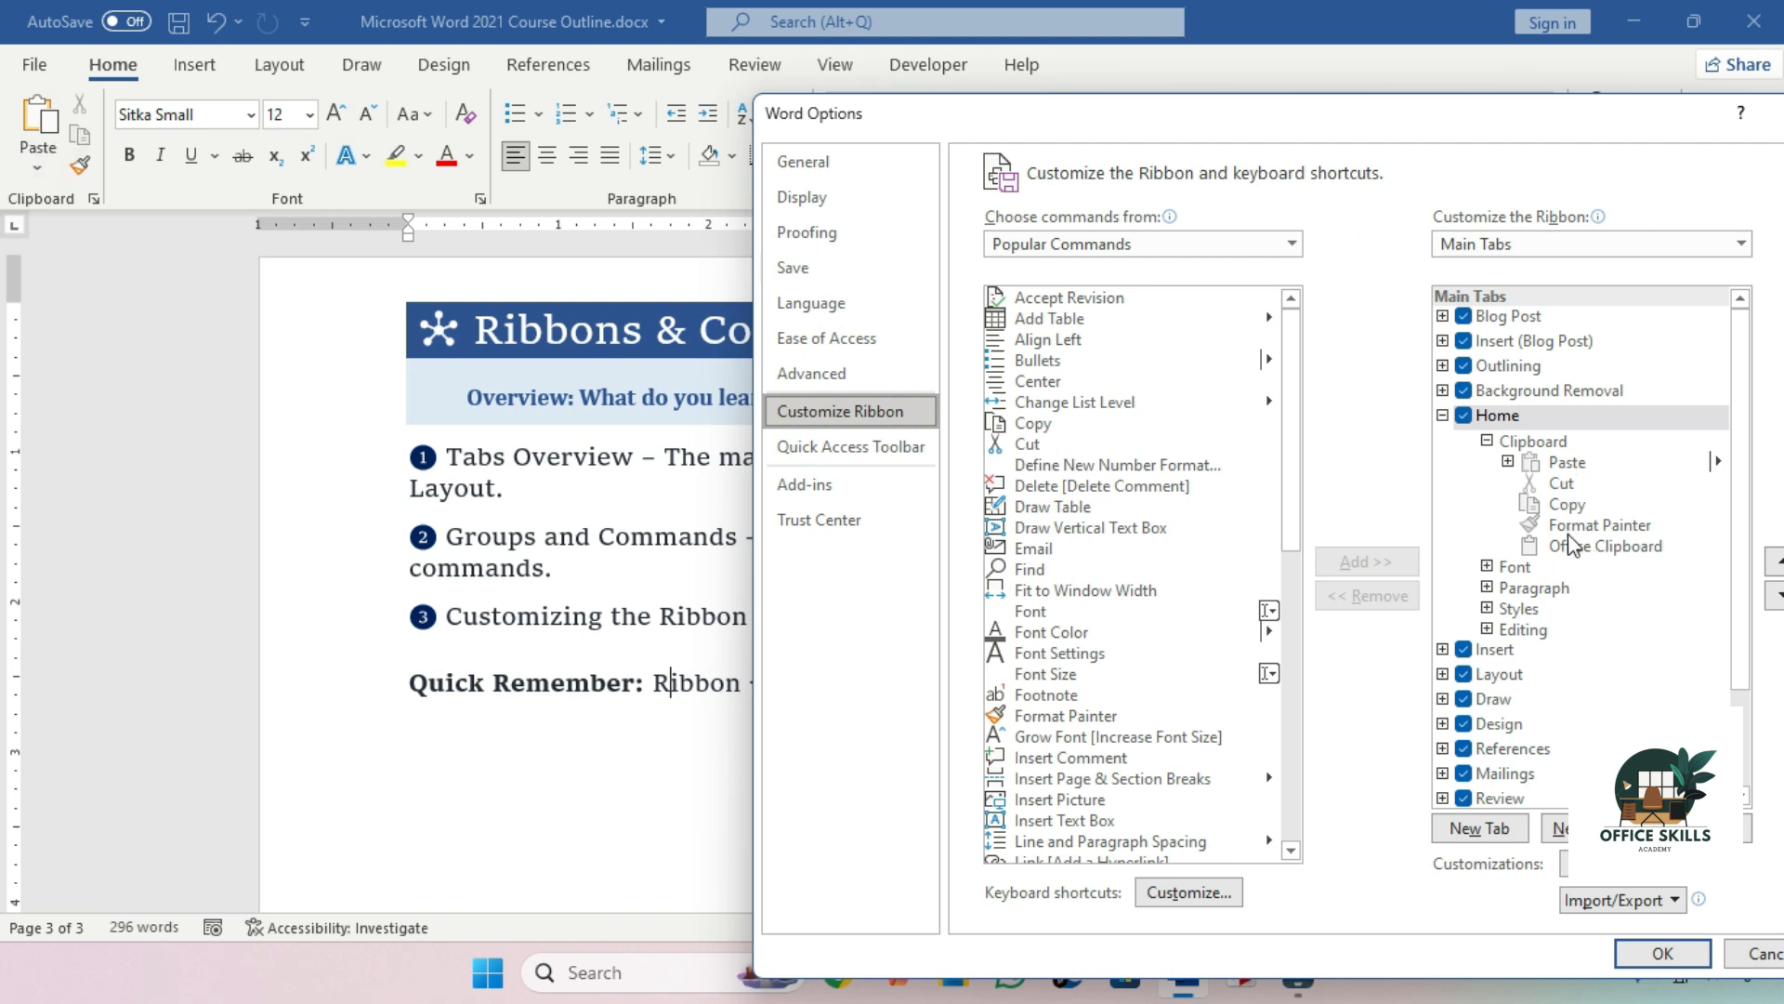
pyautogui.click(1442, 415)
pyautogui.click(1442, 415)
pyautogui.click(1442, 414)
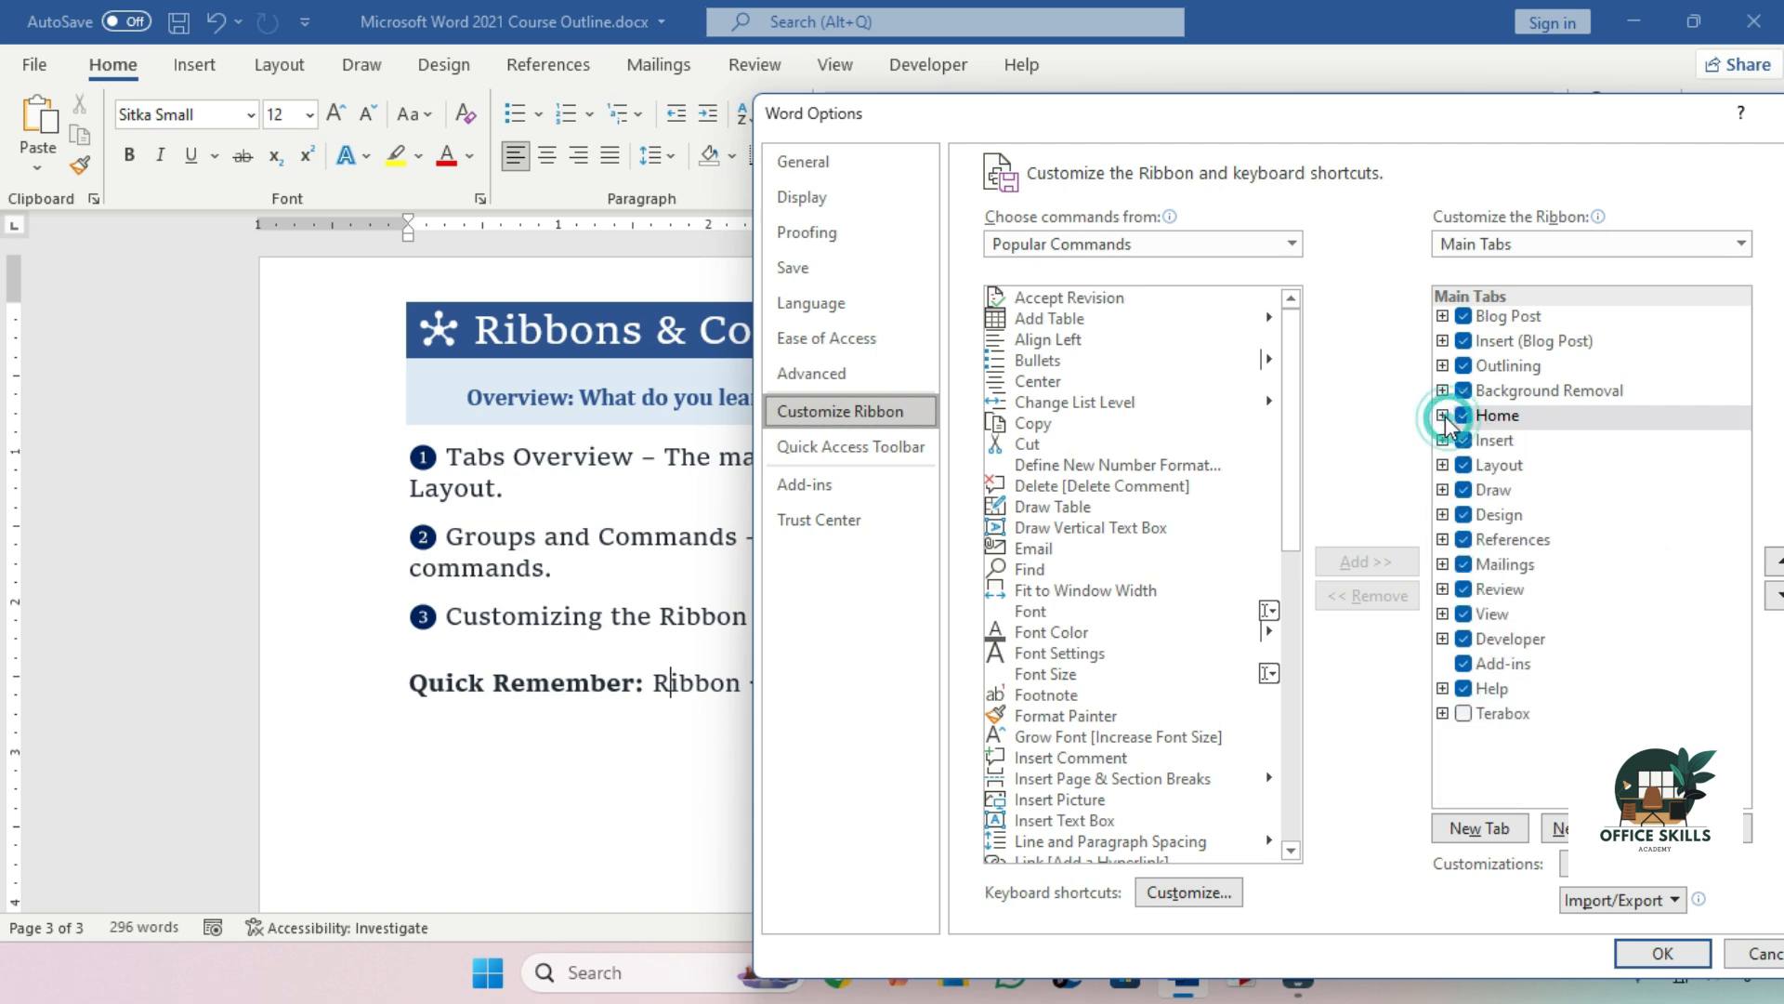
pyautogui.moveTo(1364, 95); pyautogui.dragTo(1364, 97)
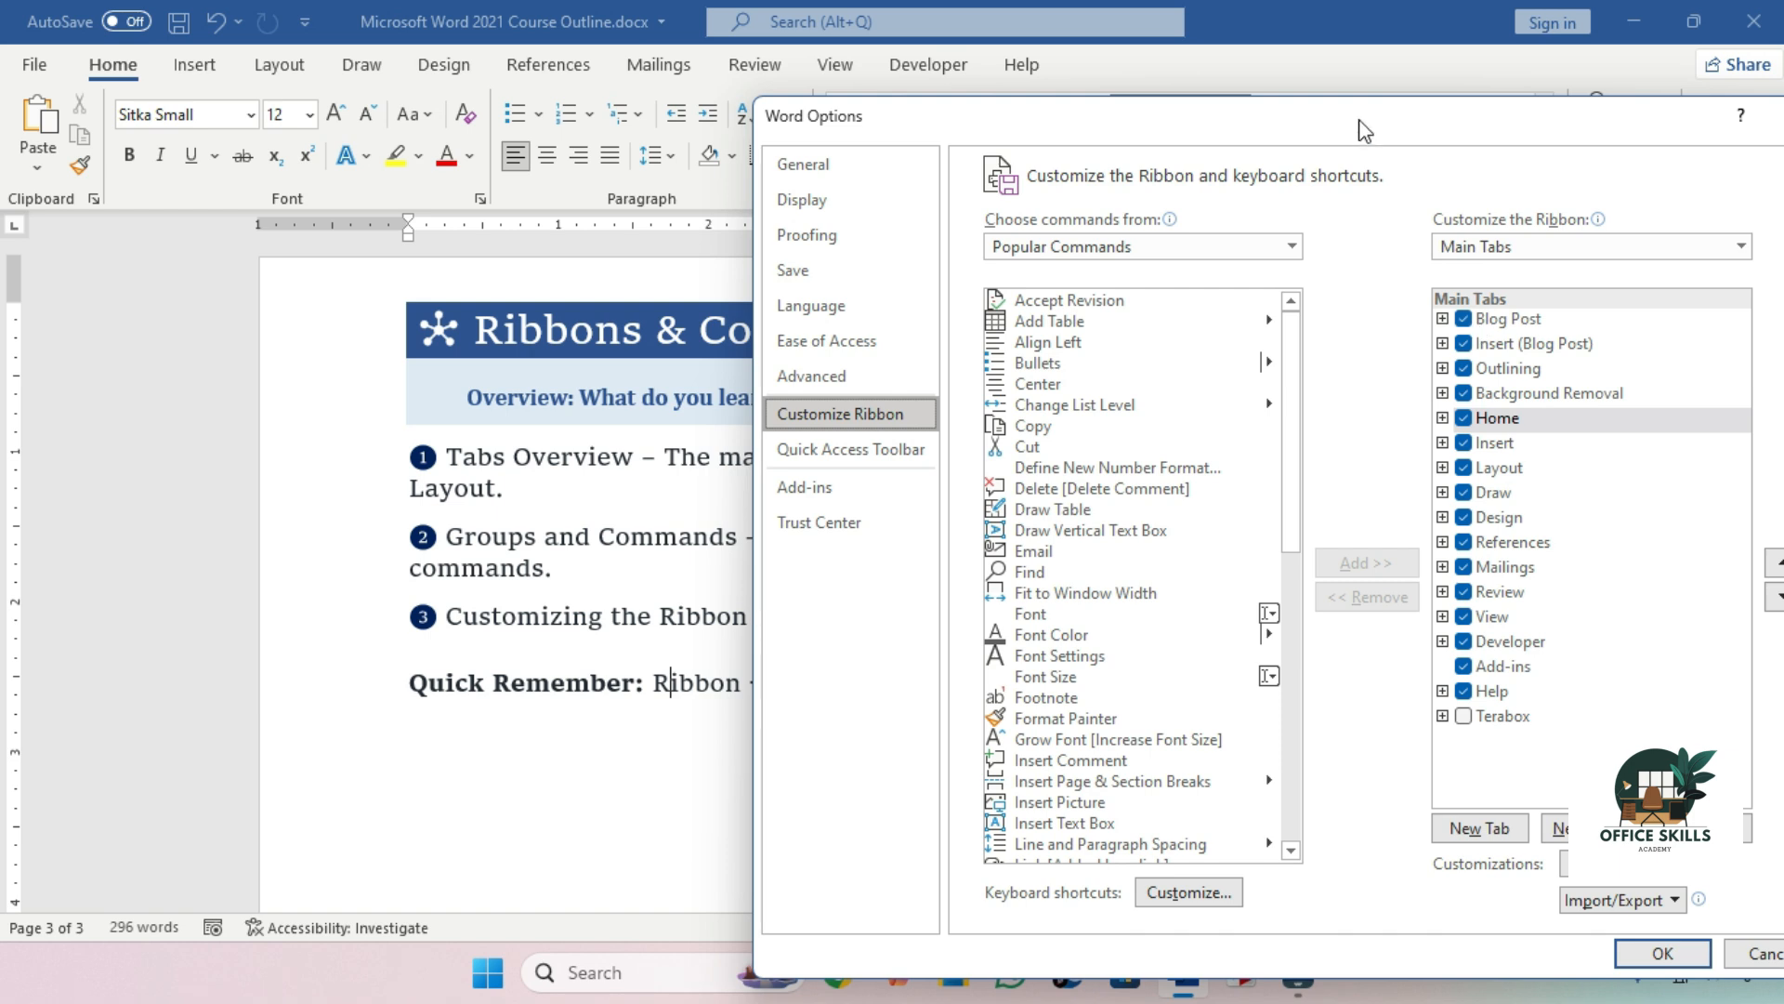
# - Try hiding the Developer tab, re-enable it and apply the ribbon options
pyautogui.click(1464, 643)
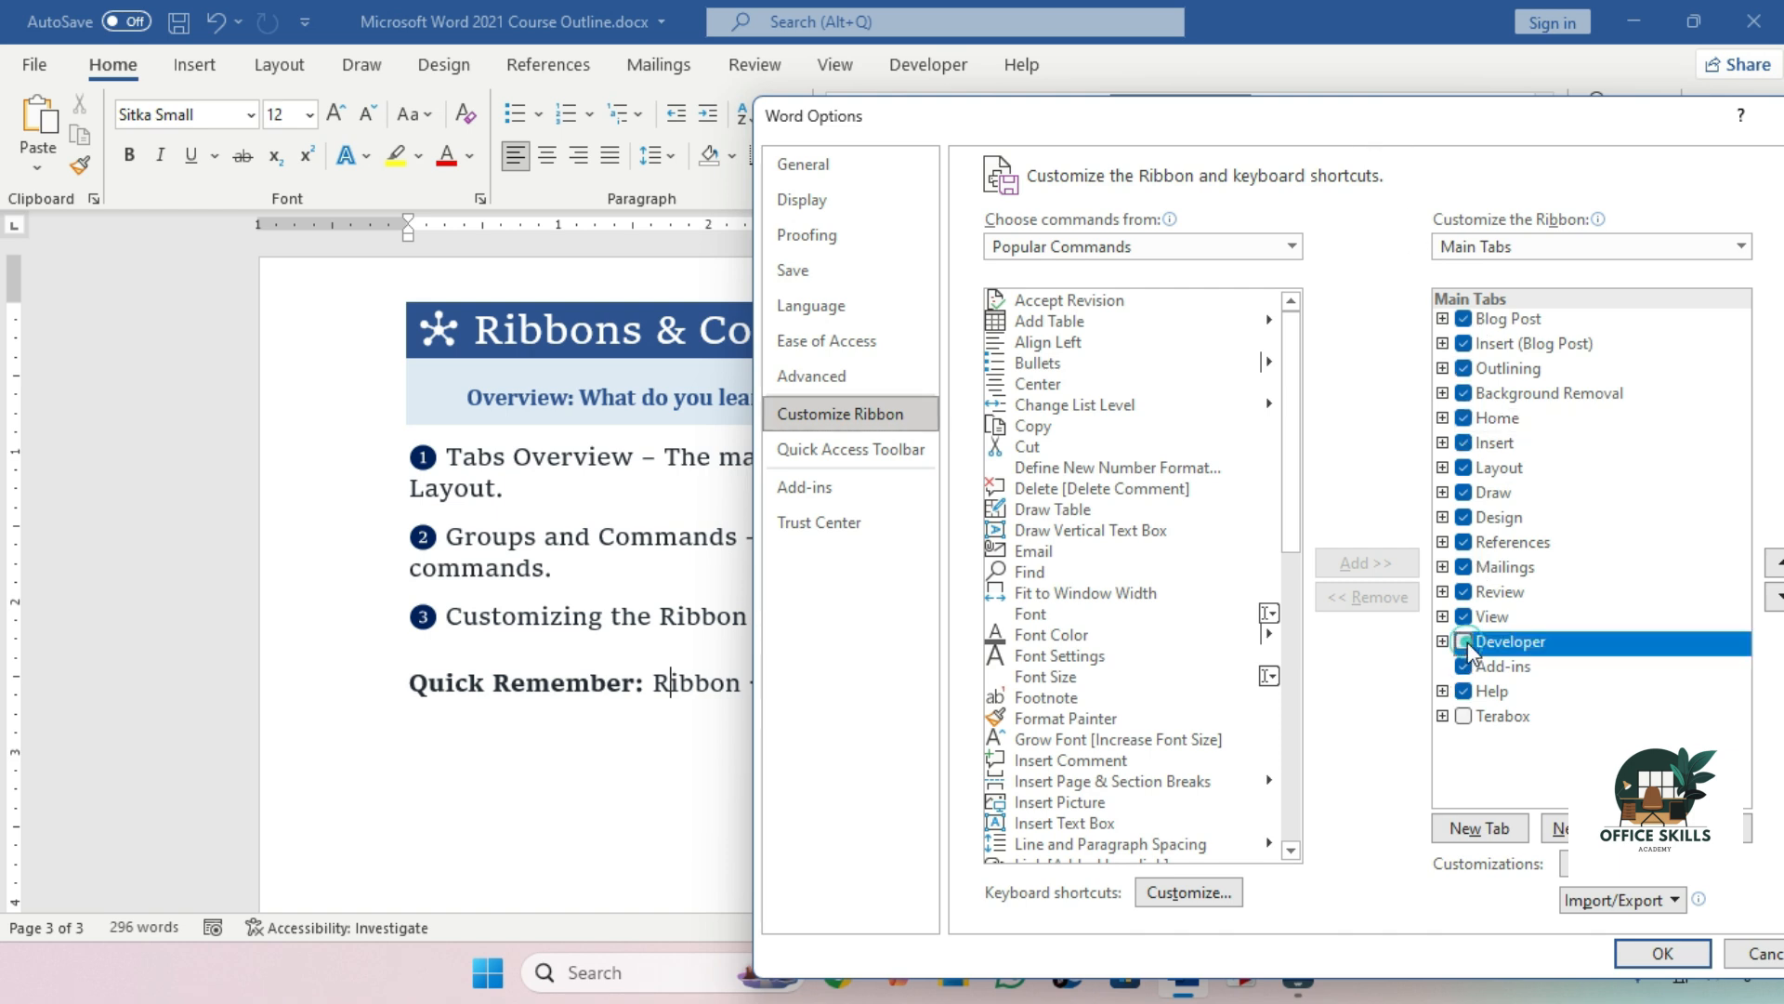
pyautogui.click(1465, 641)
pyautogui.click(1662, 952)
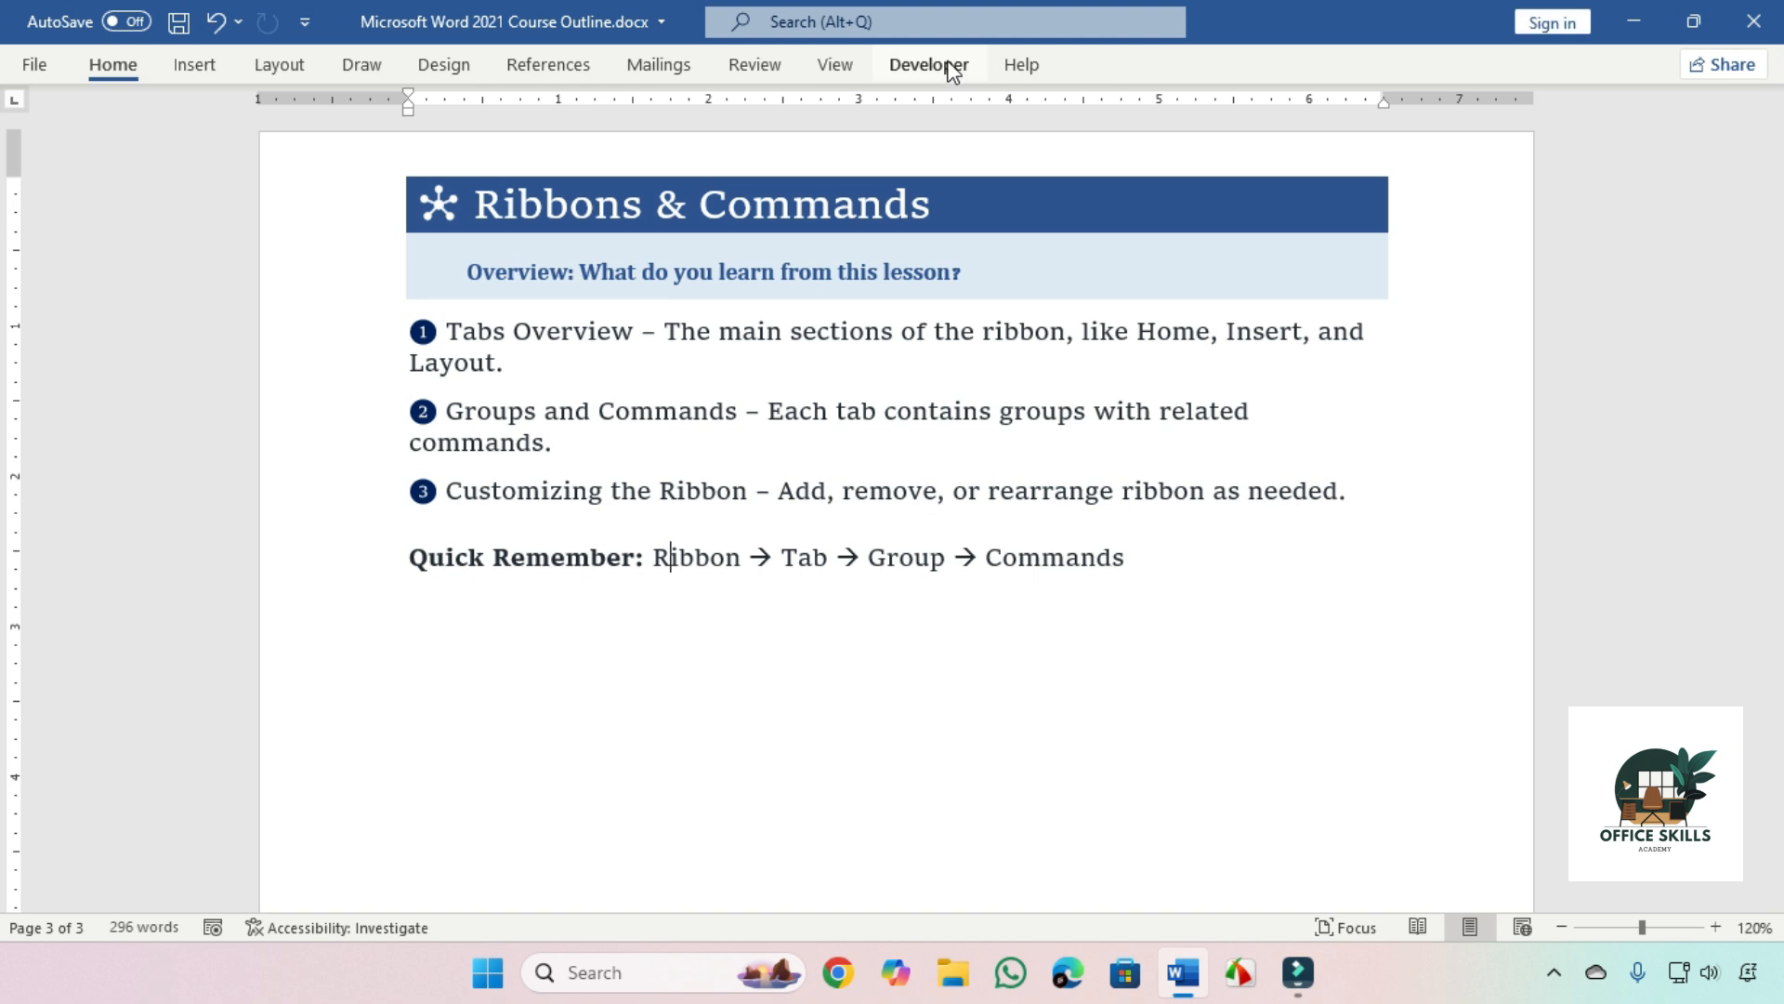
# - Keep the collapsed ribbon permanently displayed and view the commands of the Help tab
pyautogui.click(192, 66)
pyautogui.click(1765, 195)
pyautogui.click(1655, 338)
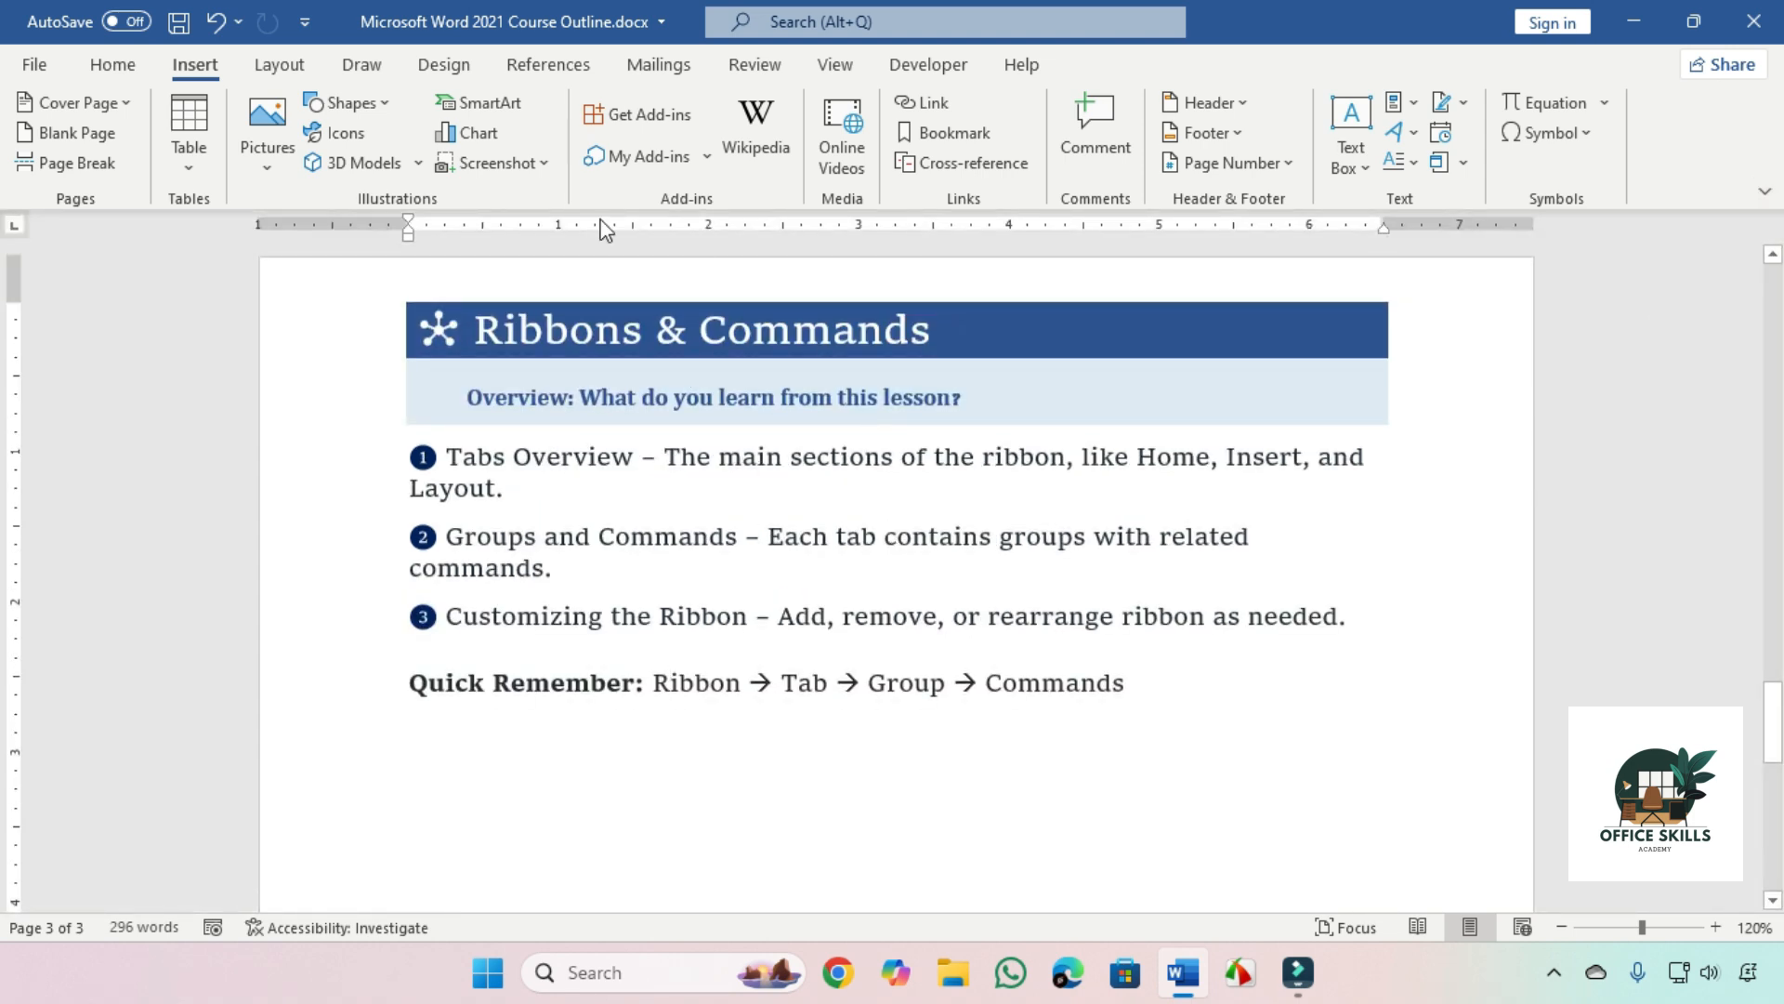
pyautogui.click(1018, 69)
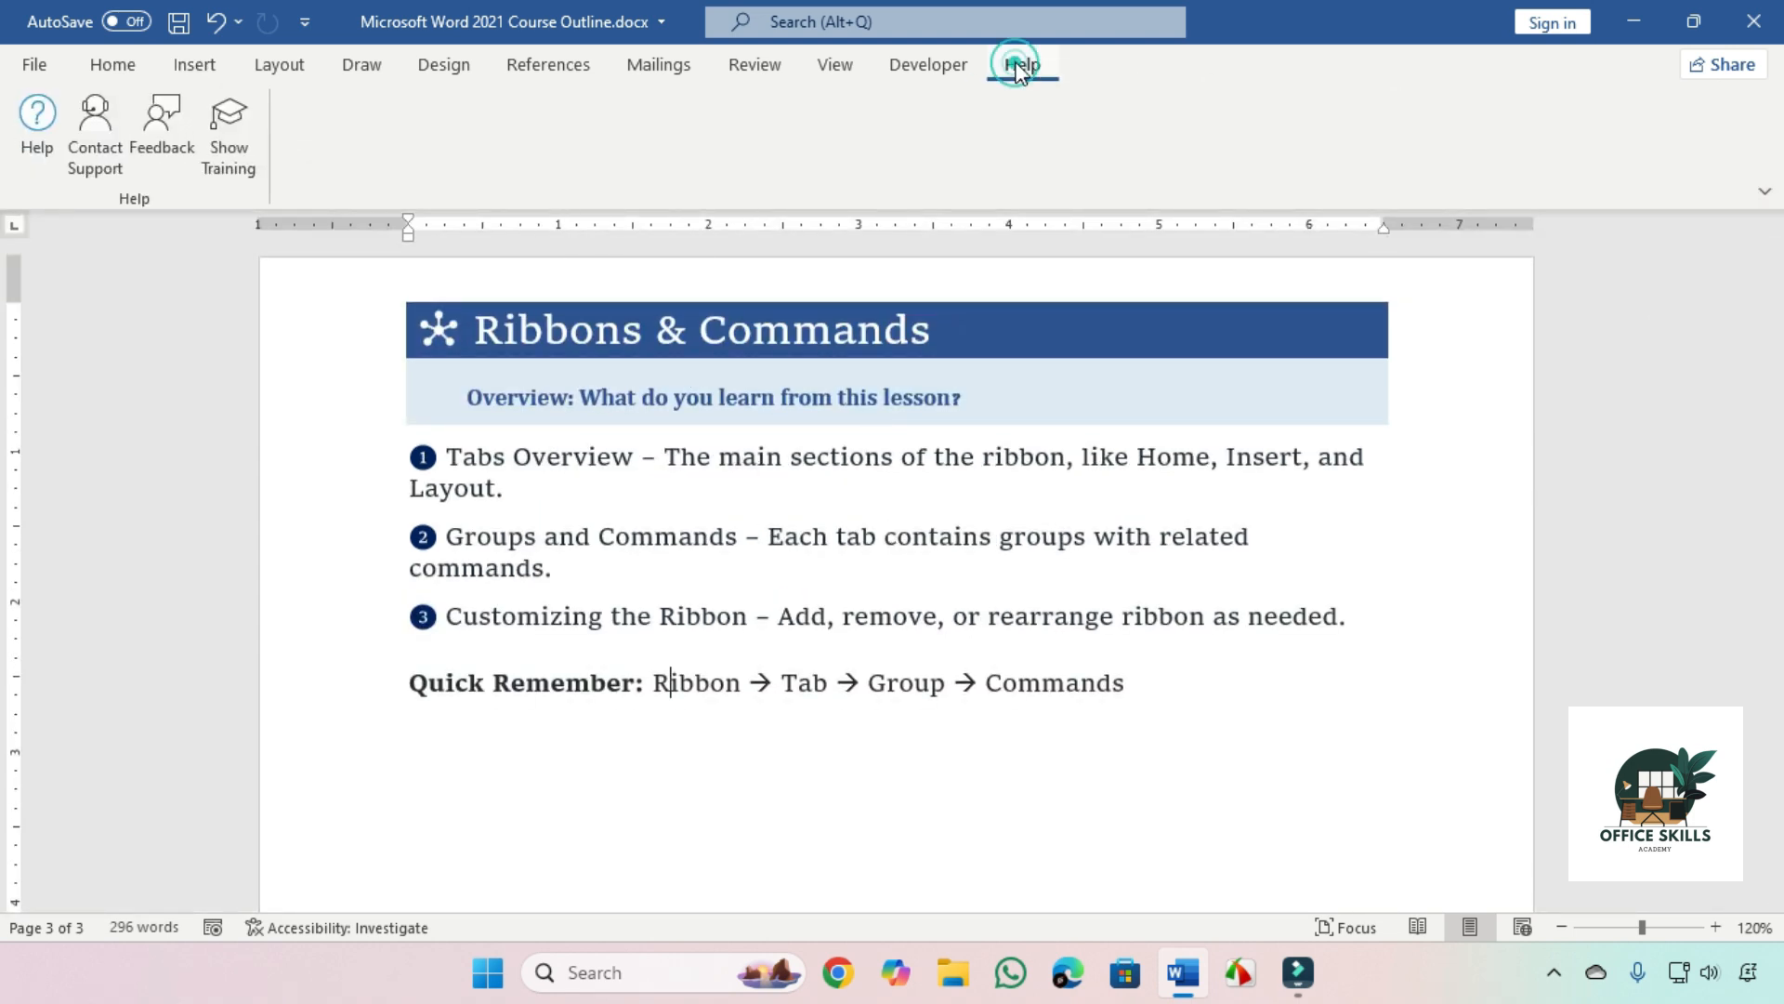
# - Hide the Help, Developer, Add-ins, View and Review tabs from the ribbon
pyautogui.click(959, 65)
pyautogui.rightClick(944, 65)
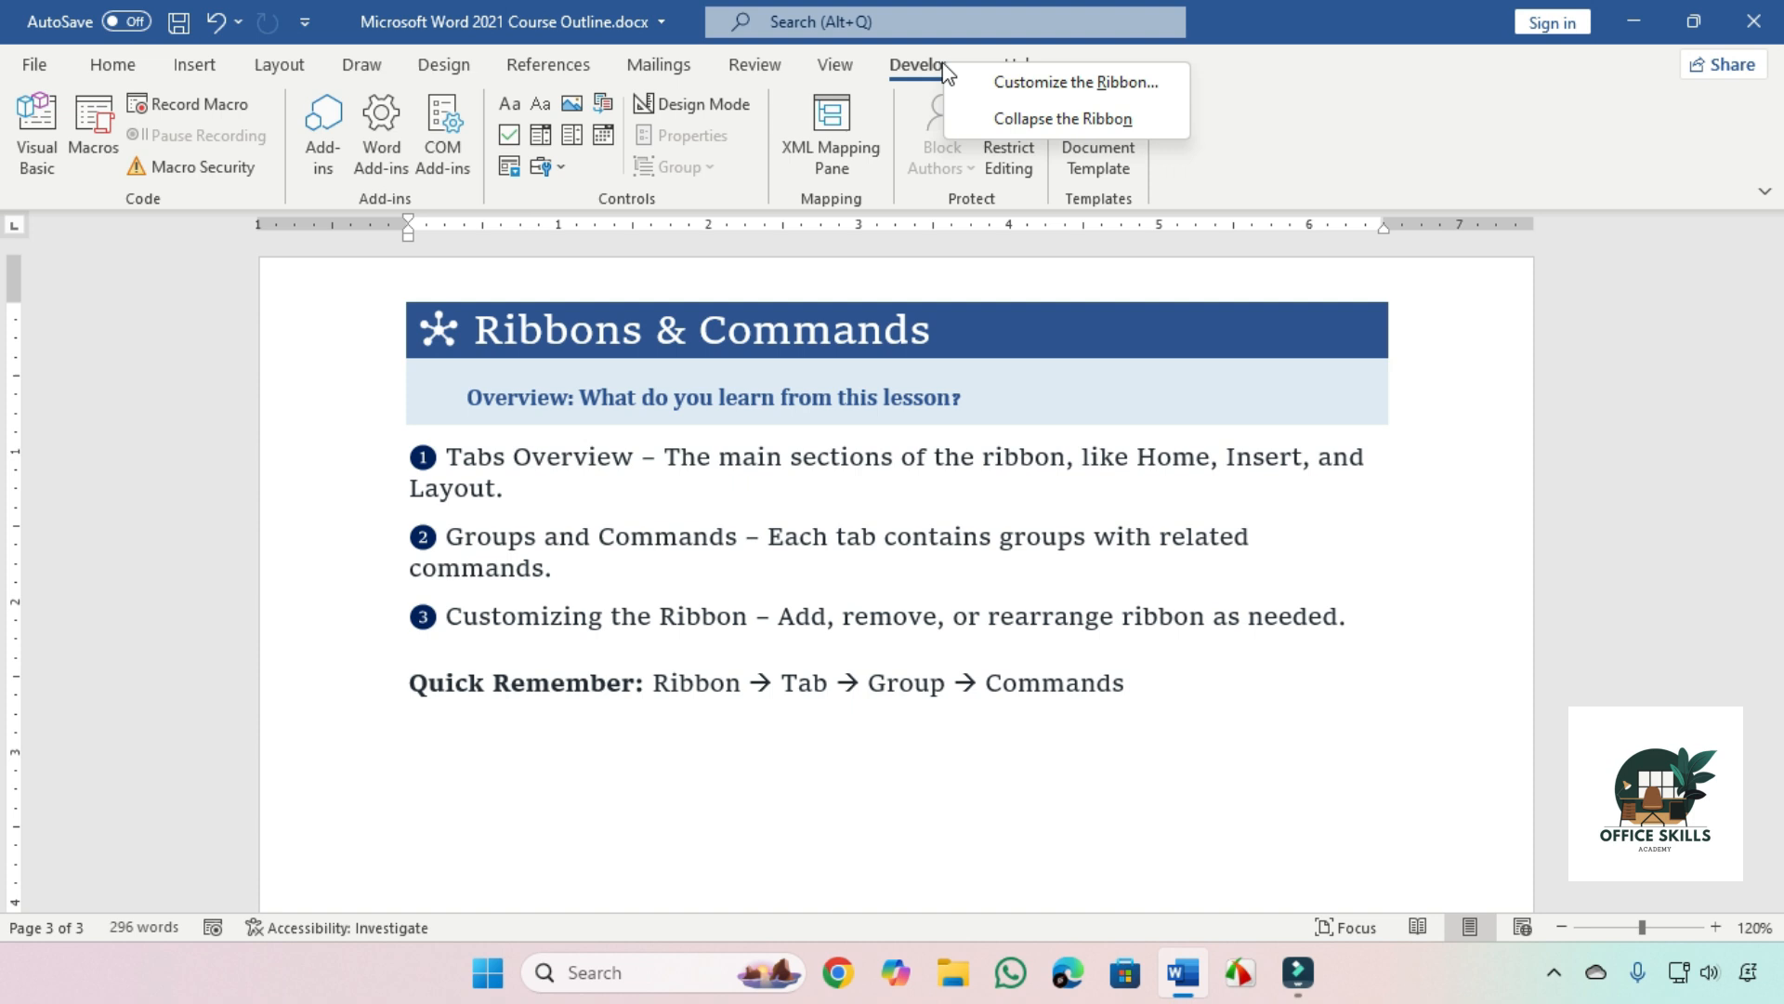
pyautogui.click(1018, 79)
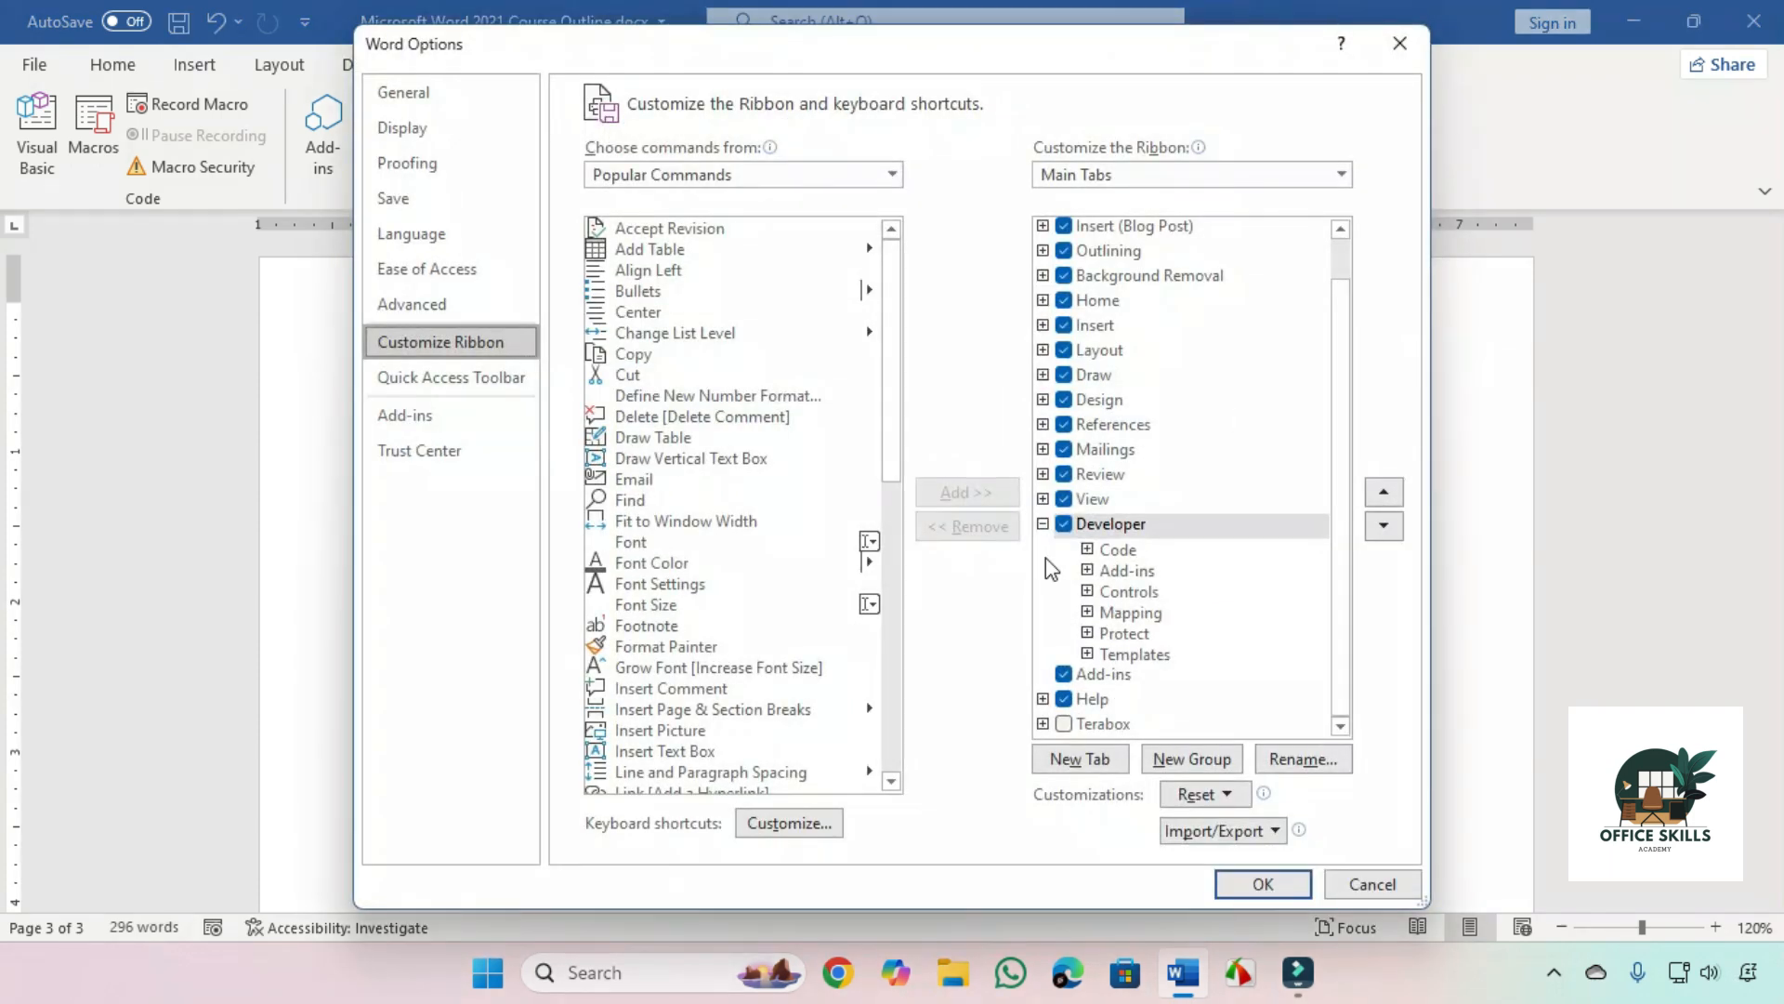
pyautogui.click(1042, 524)
pyautogui.click(1064, 618)
pyautogui.click(1064, 568)
pyautogui.click(1064, 594)
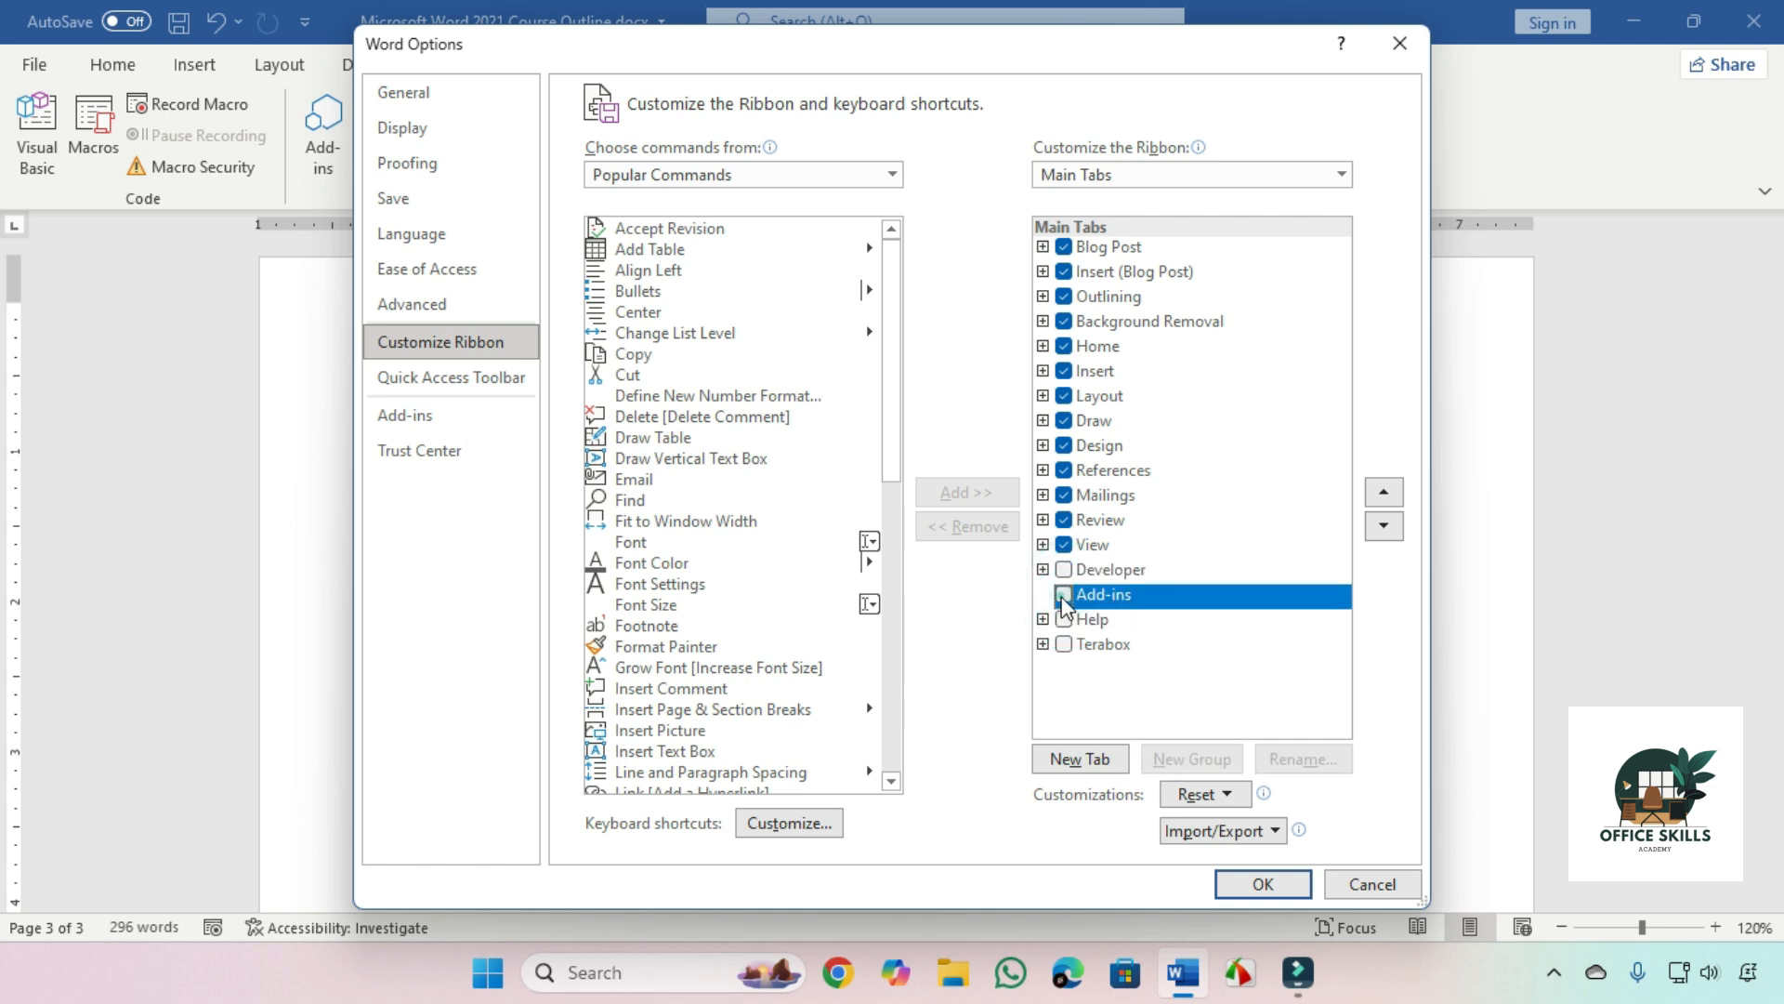
pyautogui.click(1064, 544)
pyautogui.click(1064, 520)
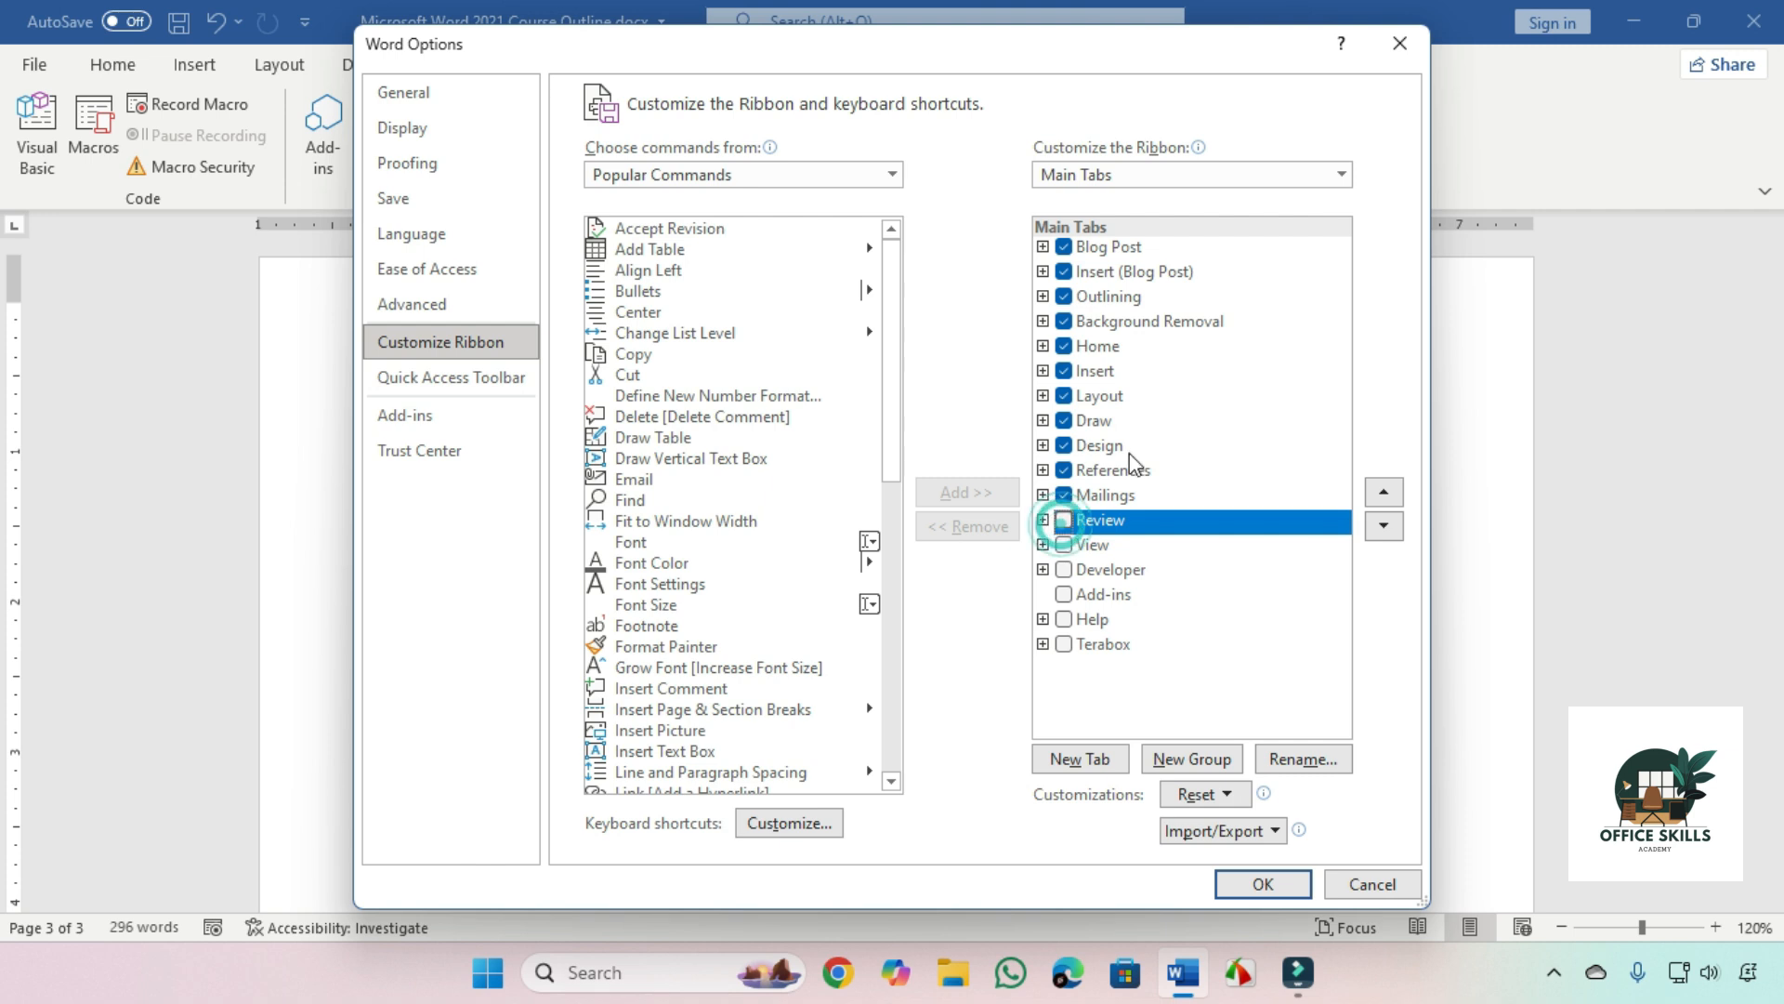
pyautogui.click(1284, 879)
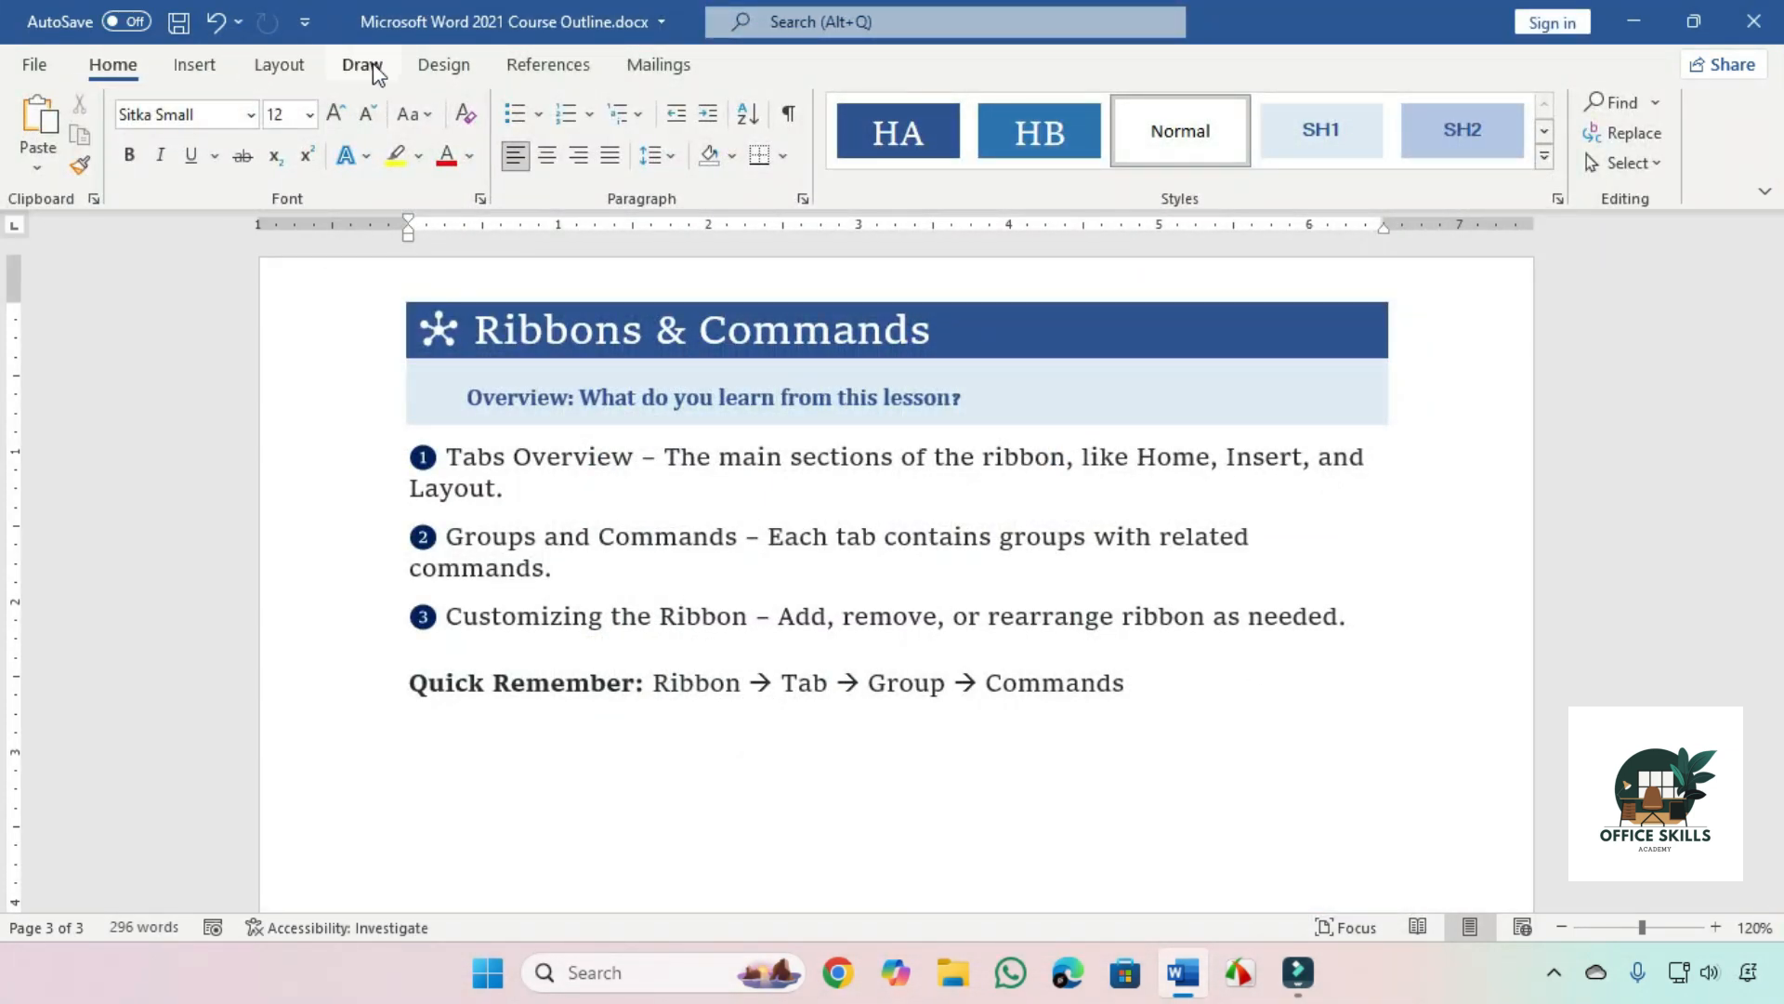
# - Add a new ribbon tab after Home, name it Custom and view it on the ribbon
pyautogui.rightClick(662, 76)
pyautogui.click(693, 78)
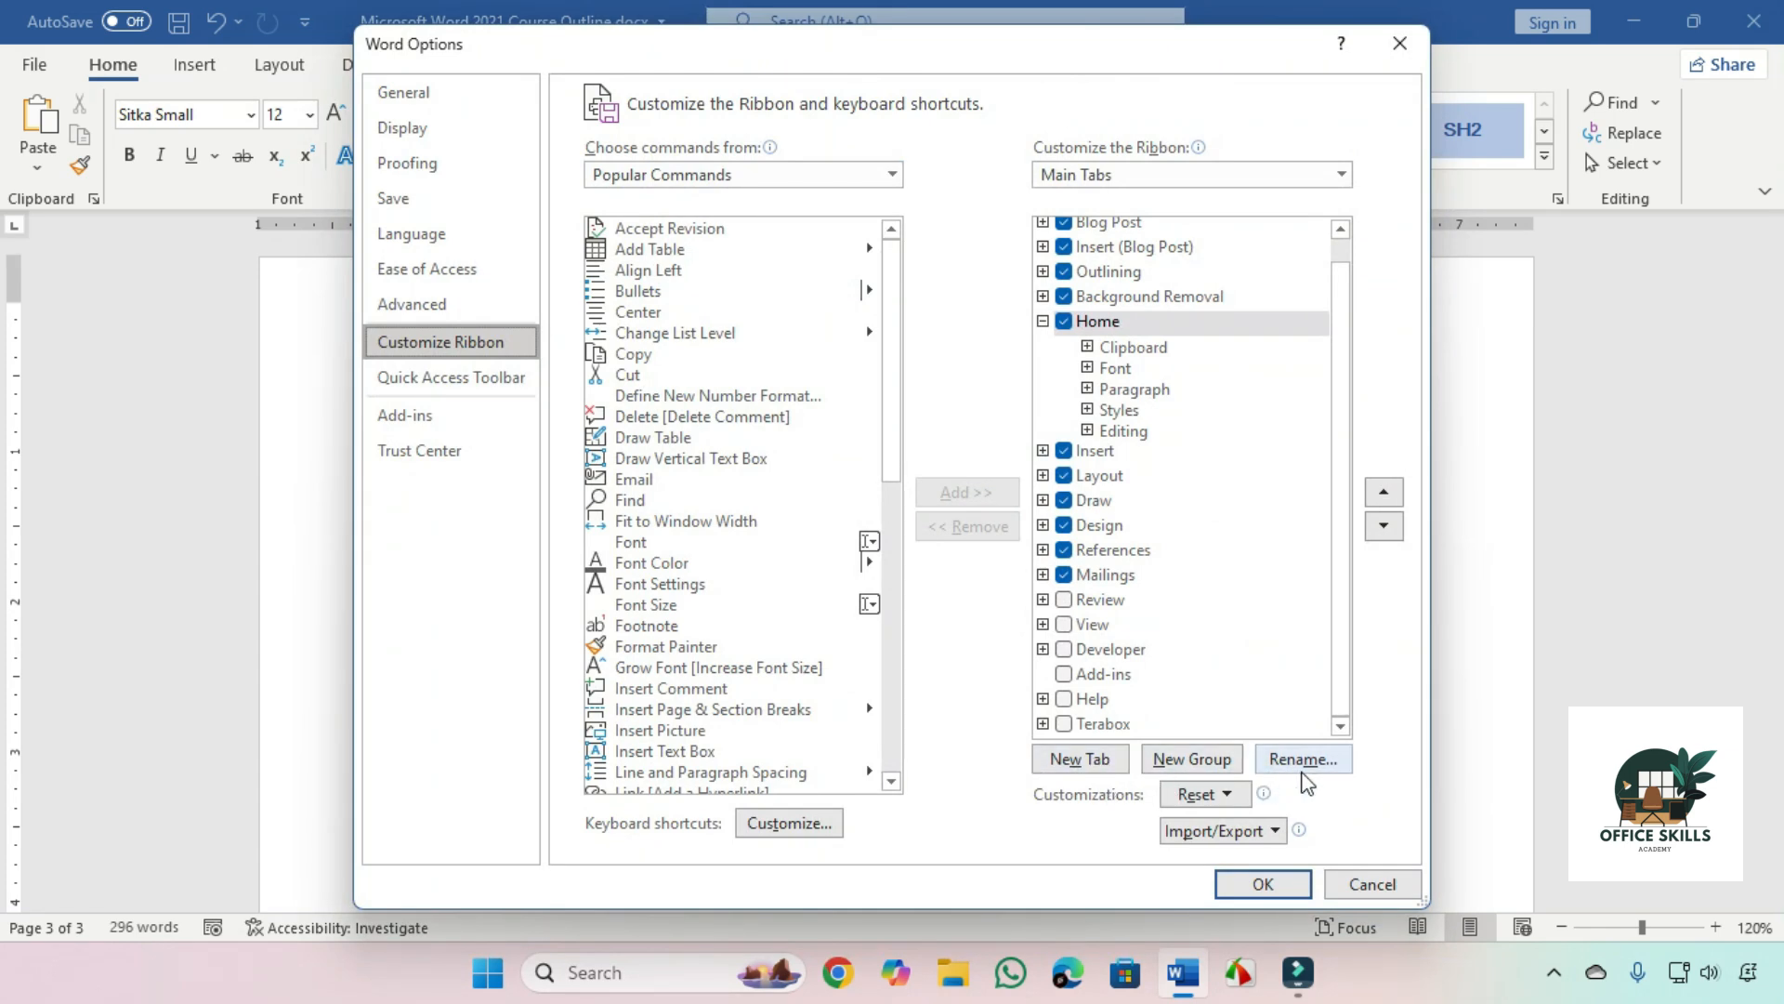
pyautogui.click(1099, 760)
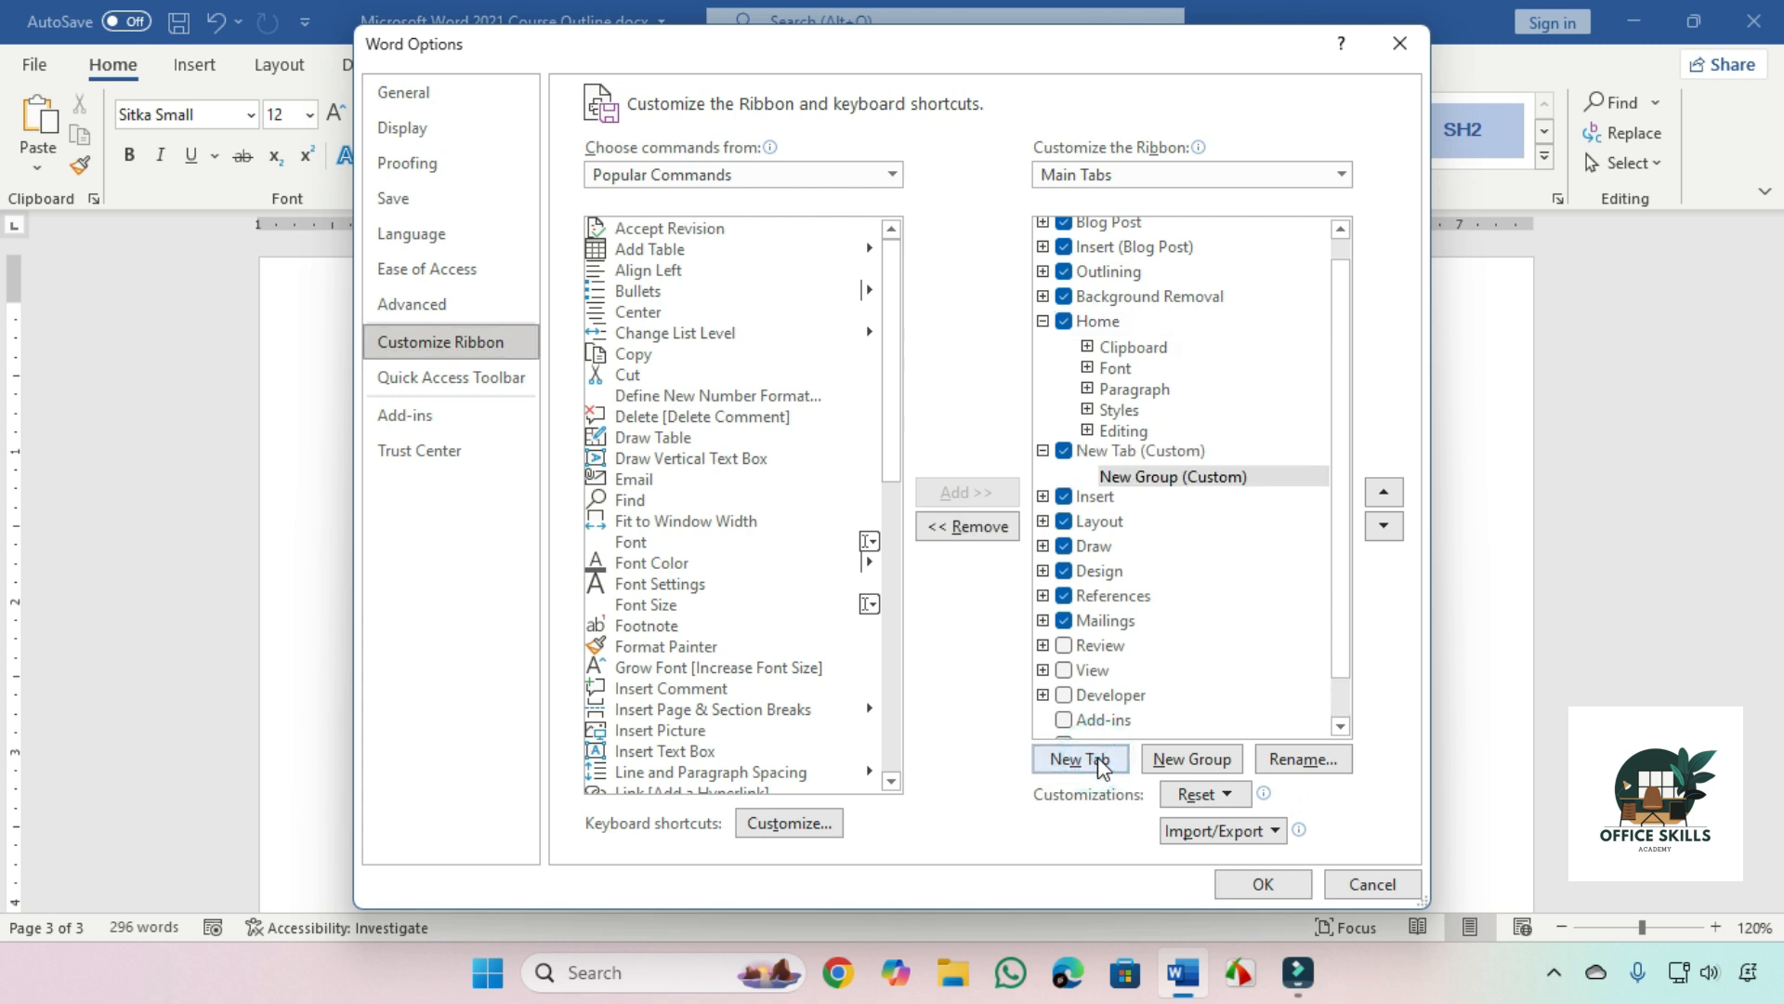
pyautogui.click(1122, 453)
pyautogui.rightClick(1124, 456)
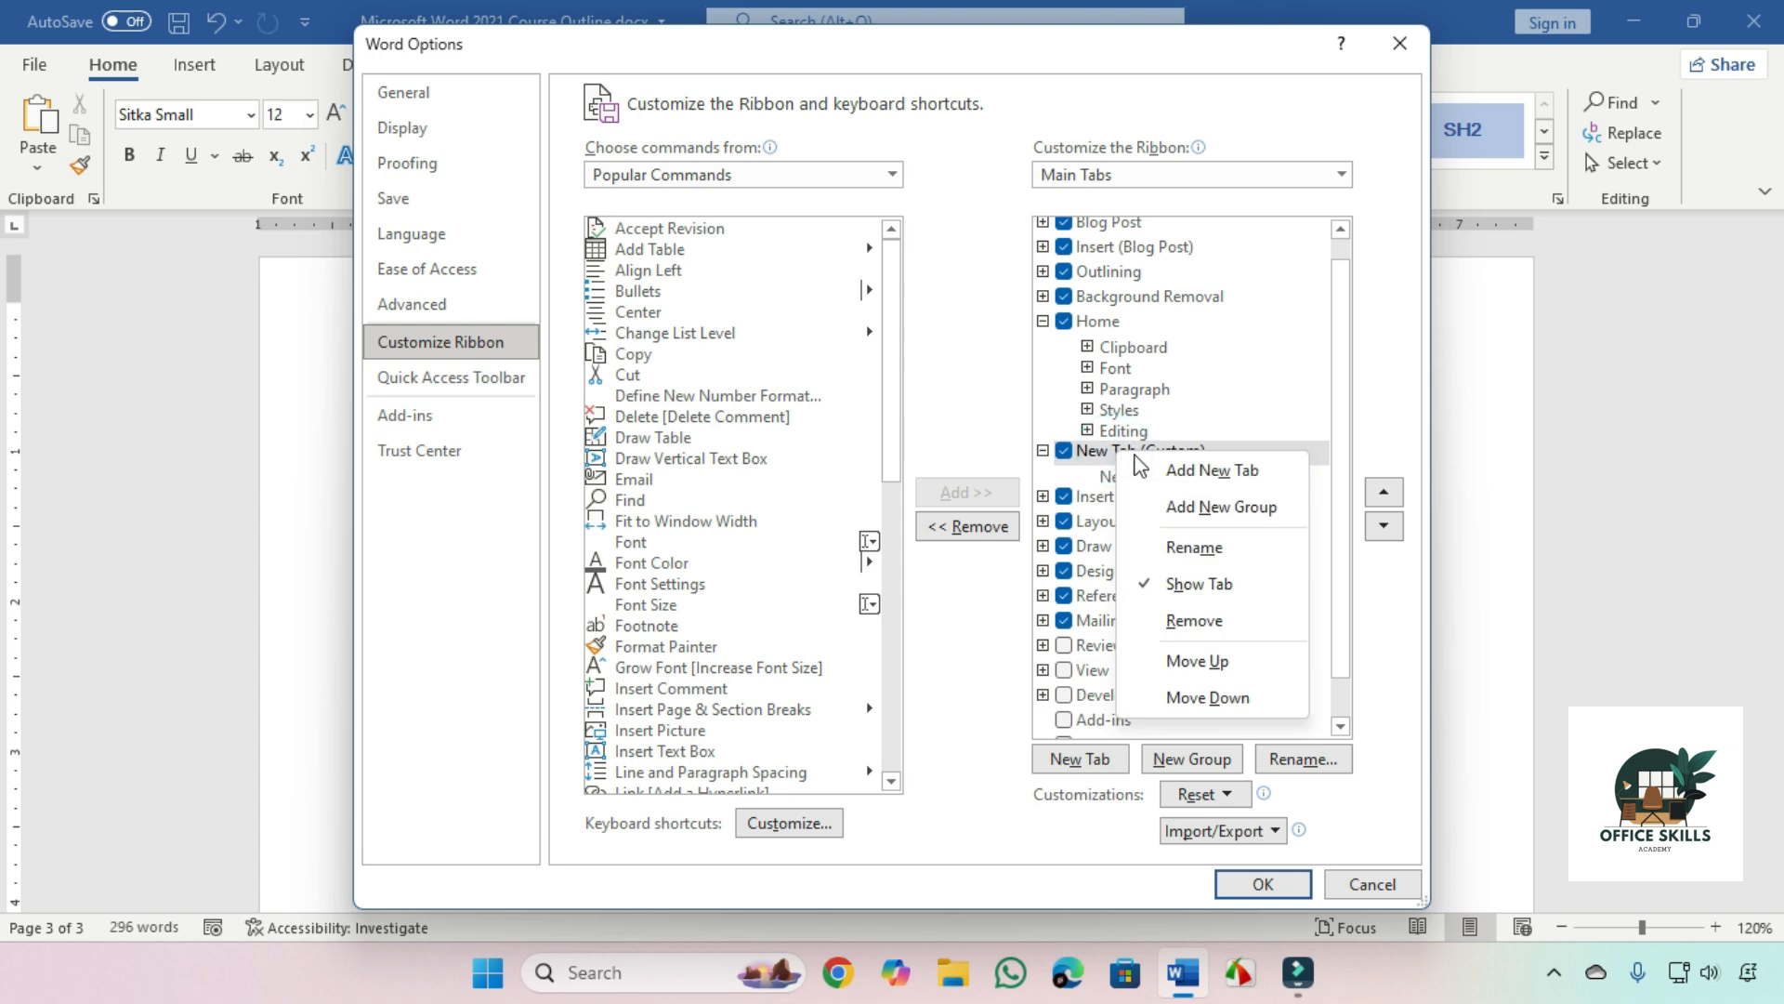
pyautogui.click(1208, 555)
pyautogui.write('Custom')
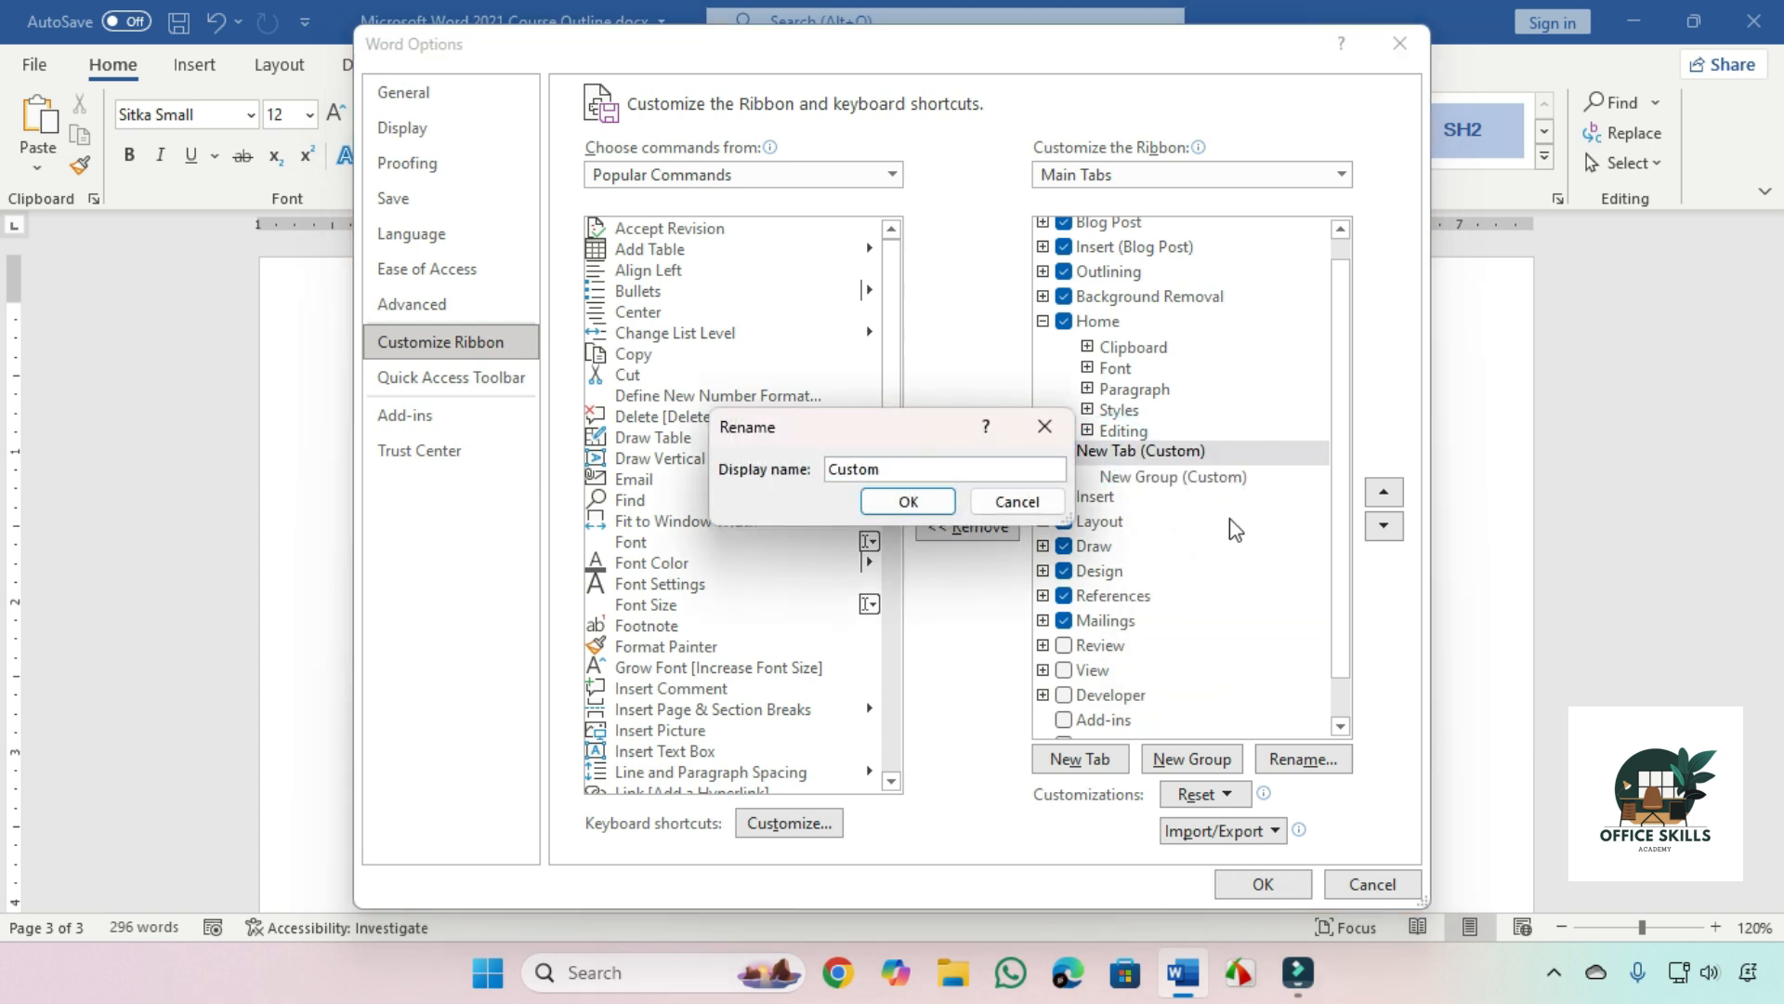
pyautogui.click(929, 500)
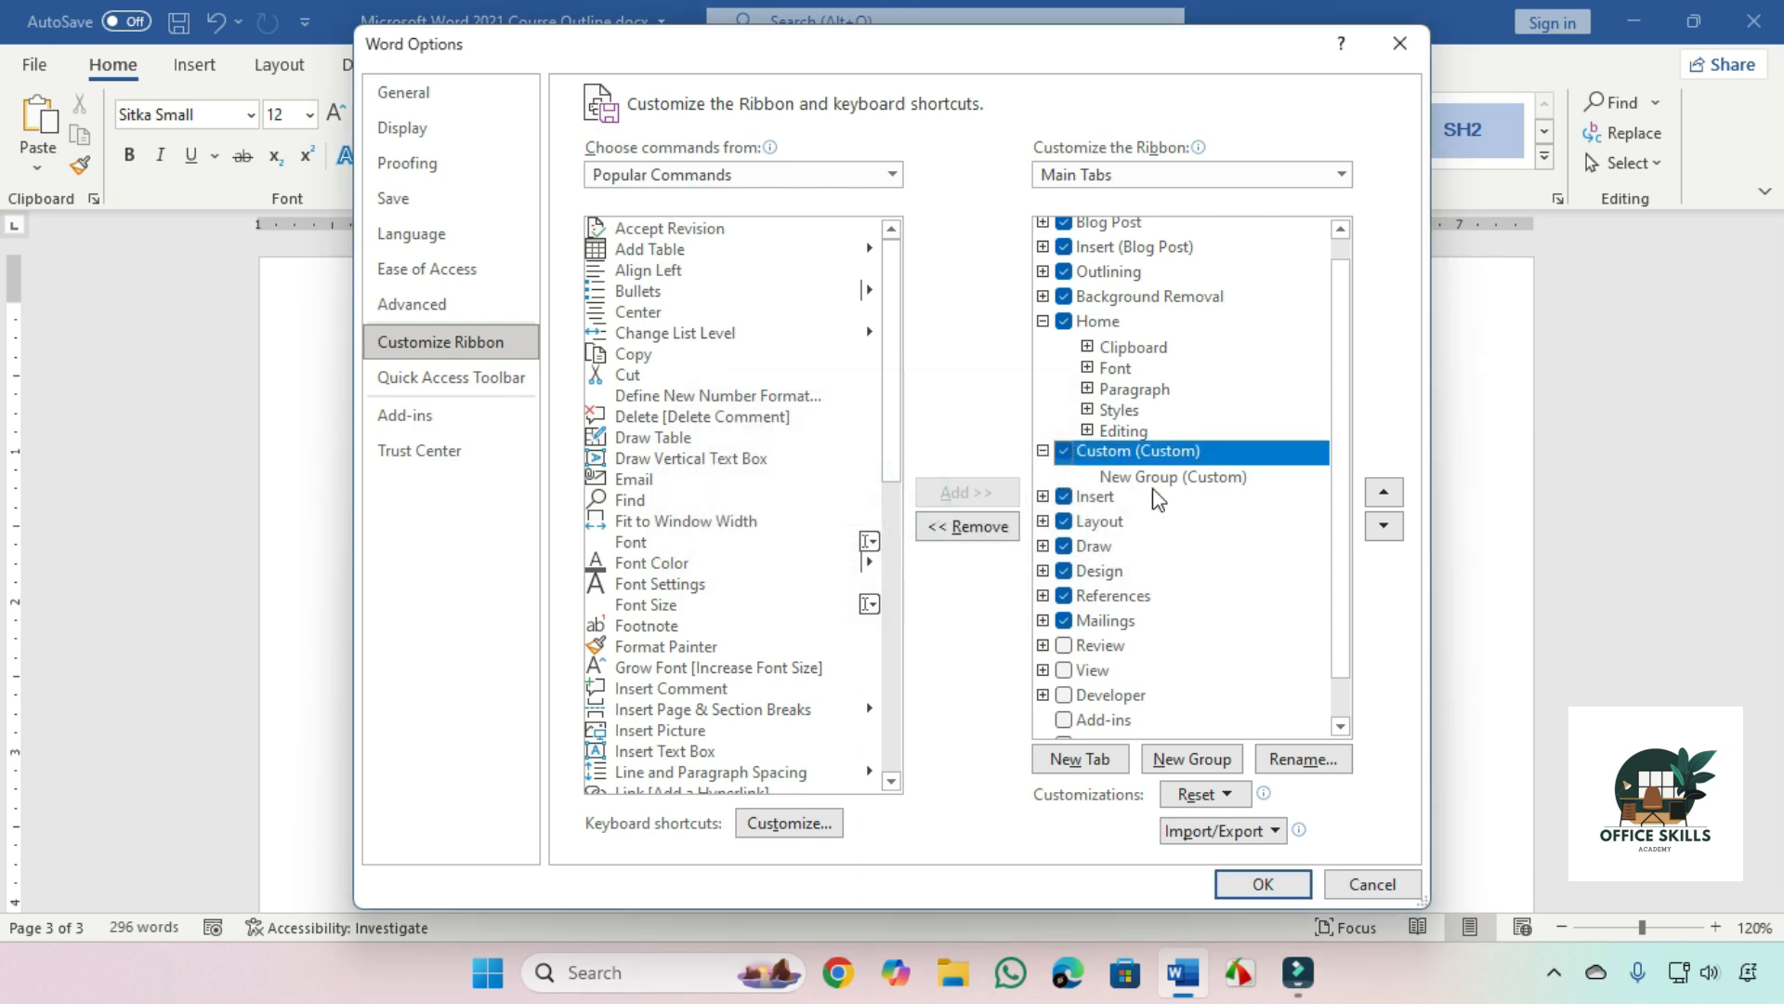
pyautogui.click(1264, 879)
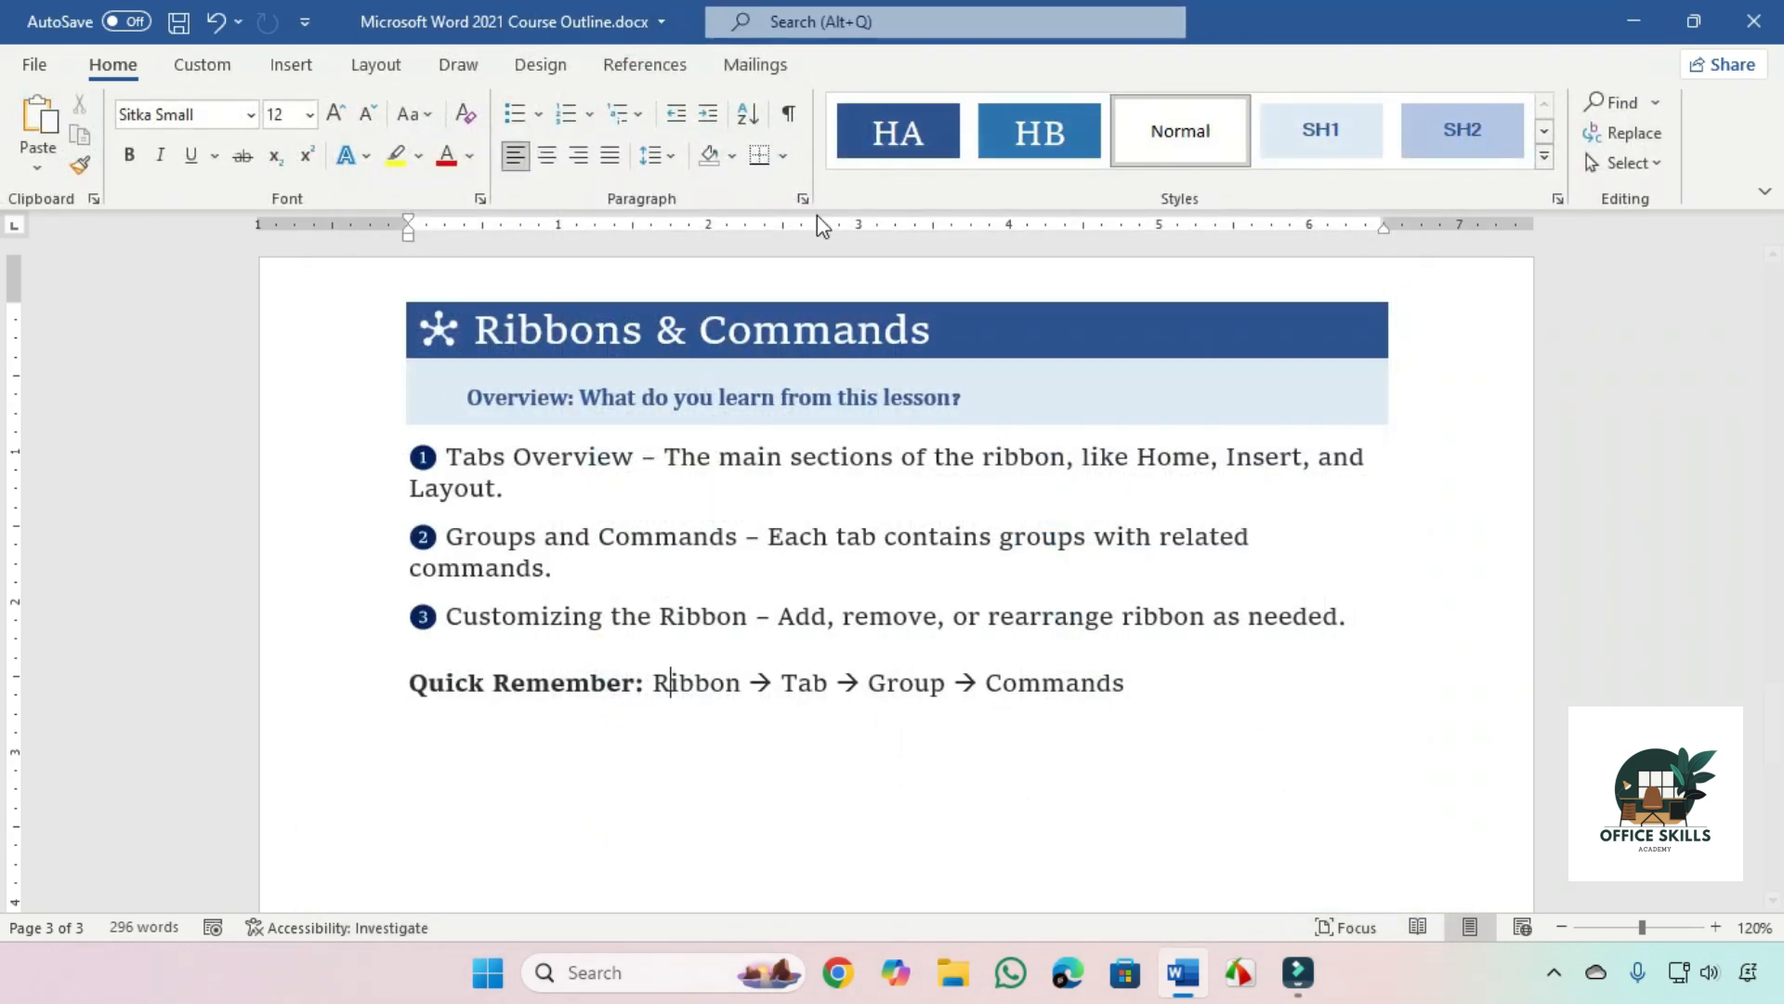
pyautogui.click(202, 64)
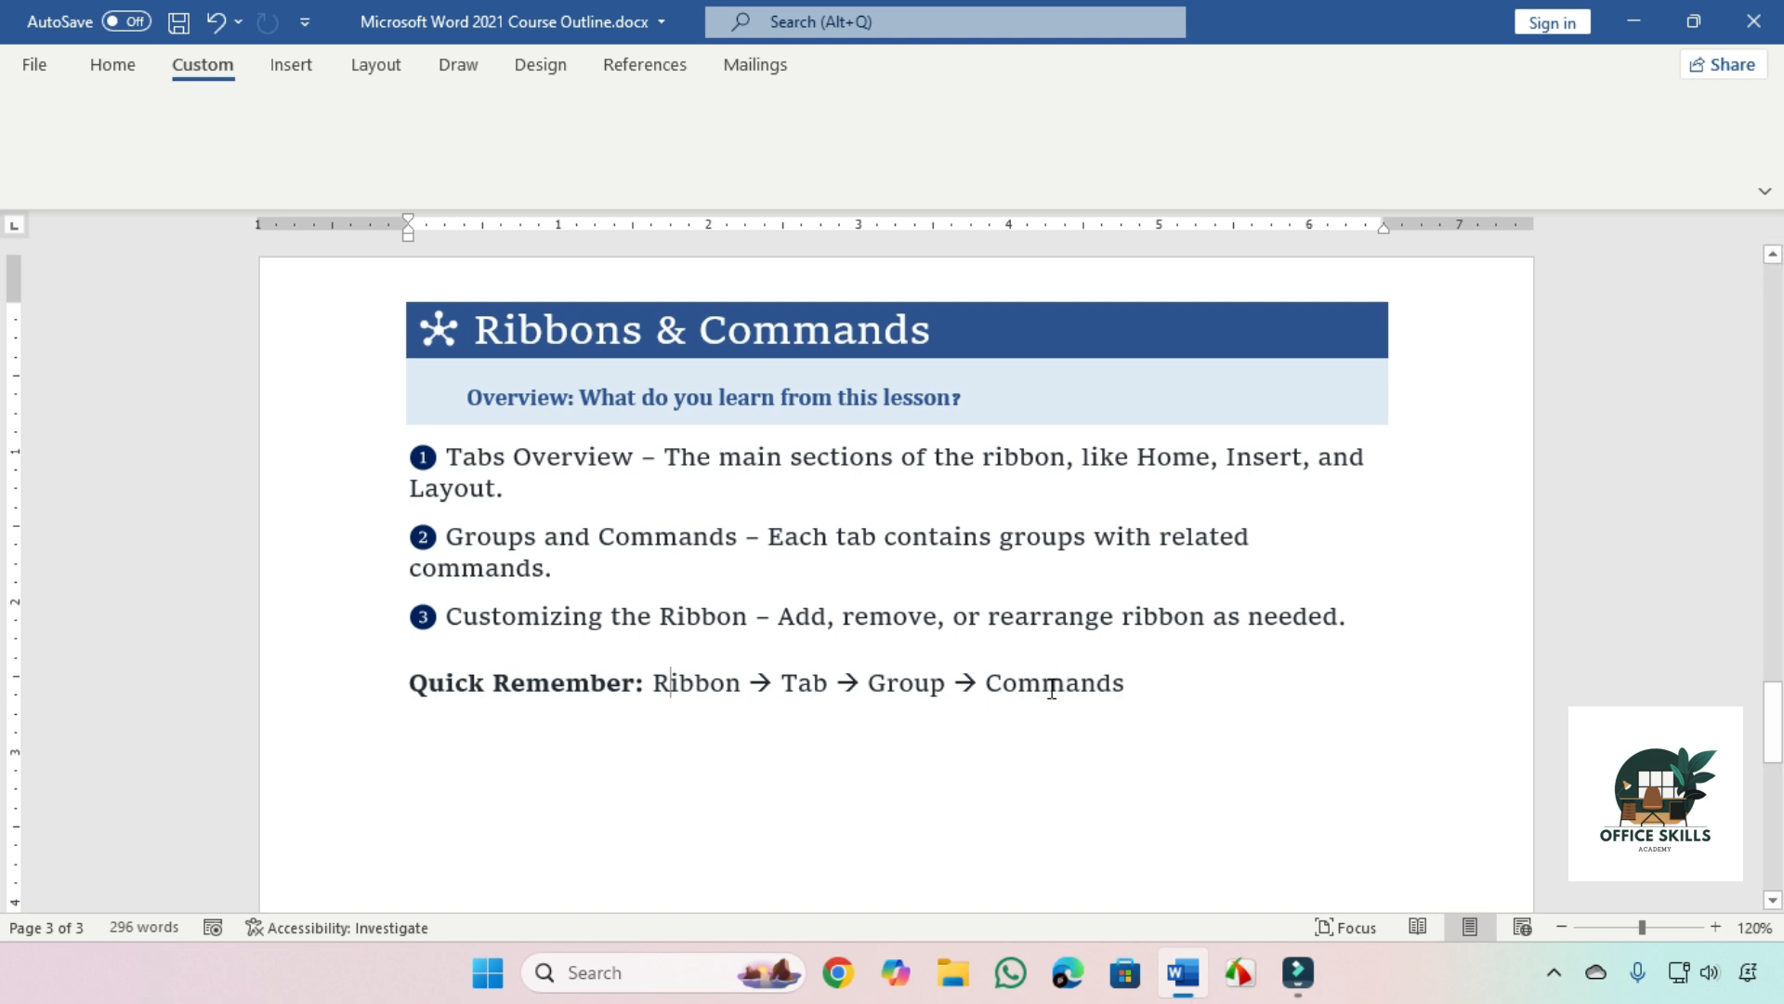
# - Move the Custom tab directly below Mailings in the ribbon's tab order and expand it to show its group
pyautogui.rightClick(759, 70)
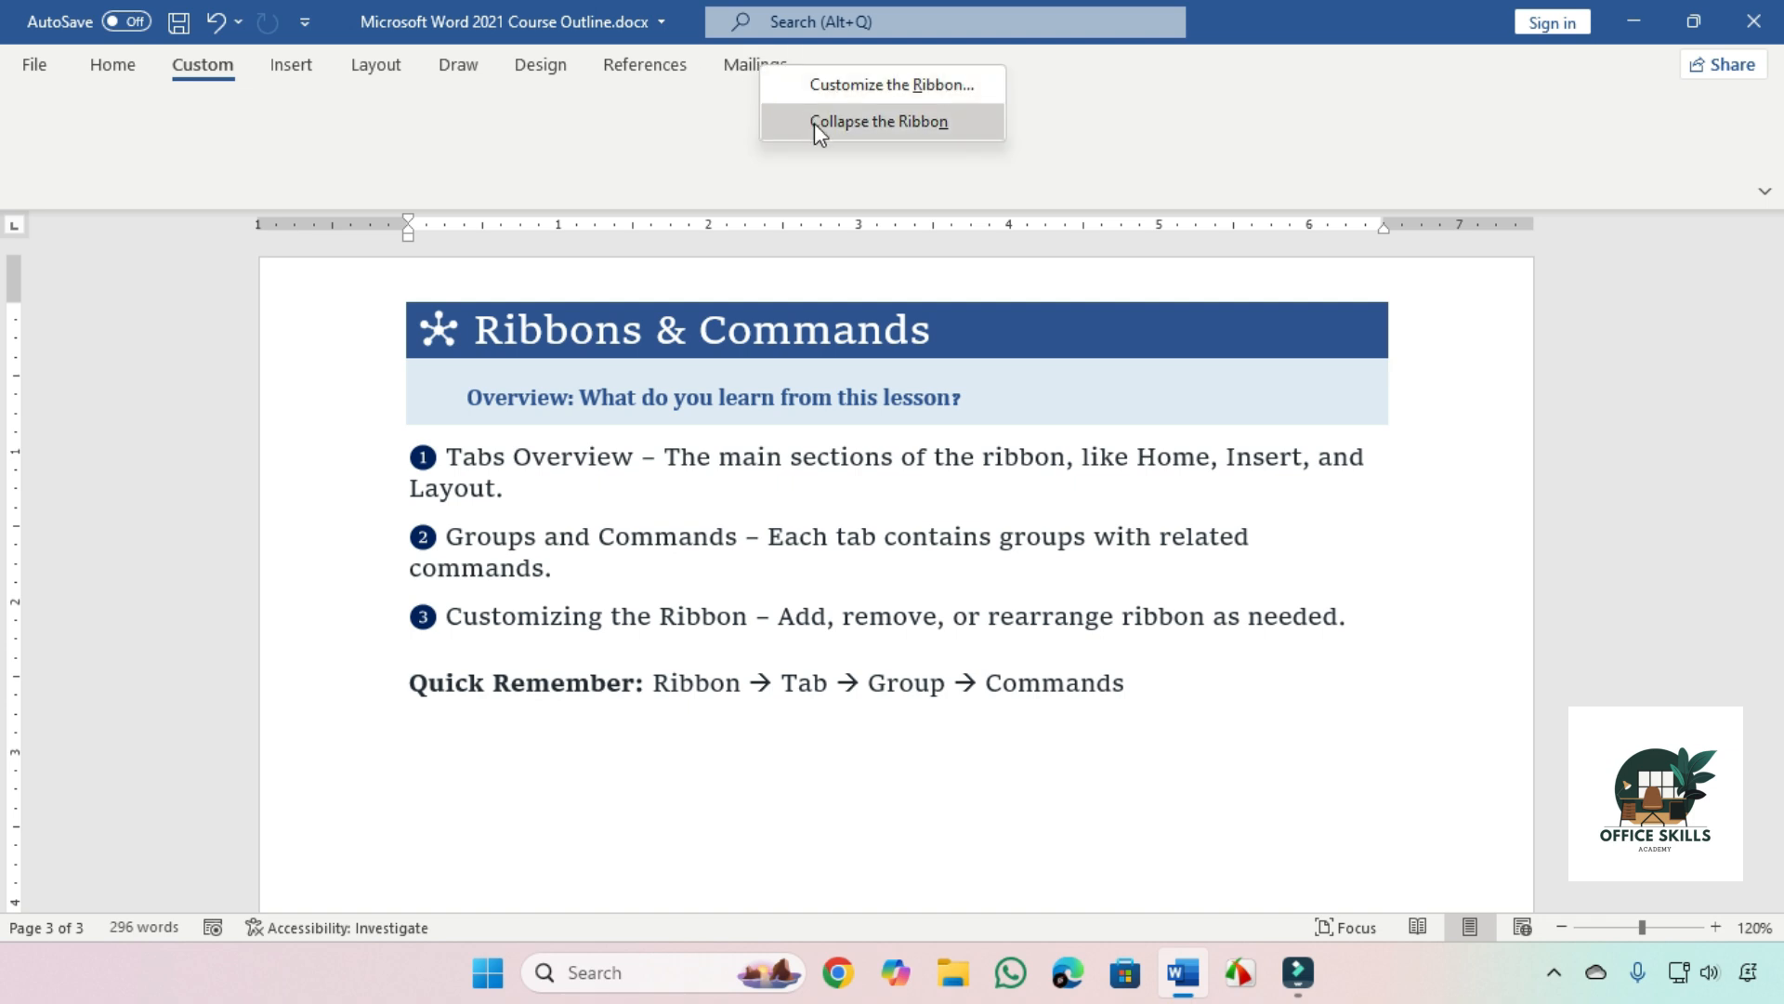
pyautogui.click(822, 90)
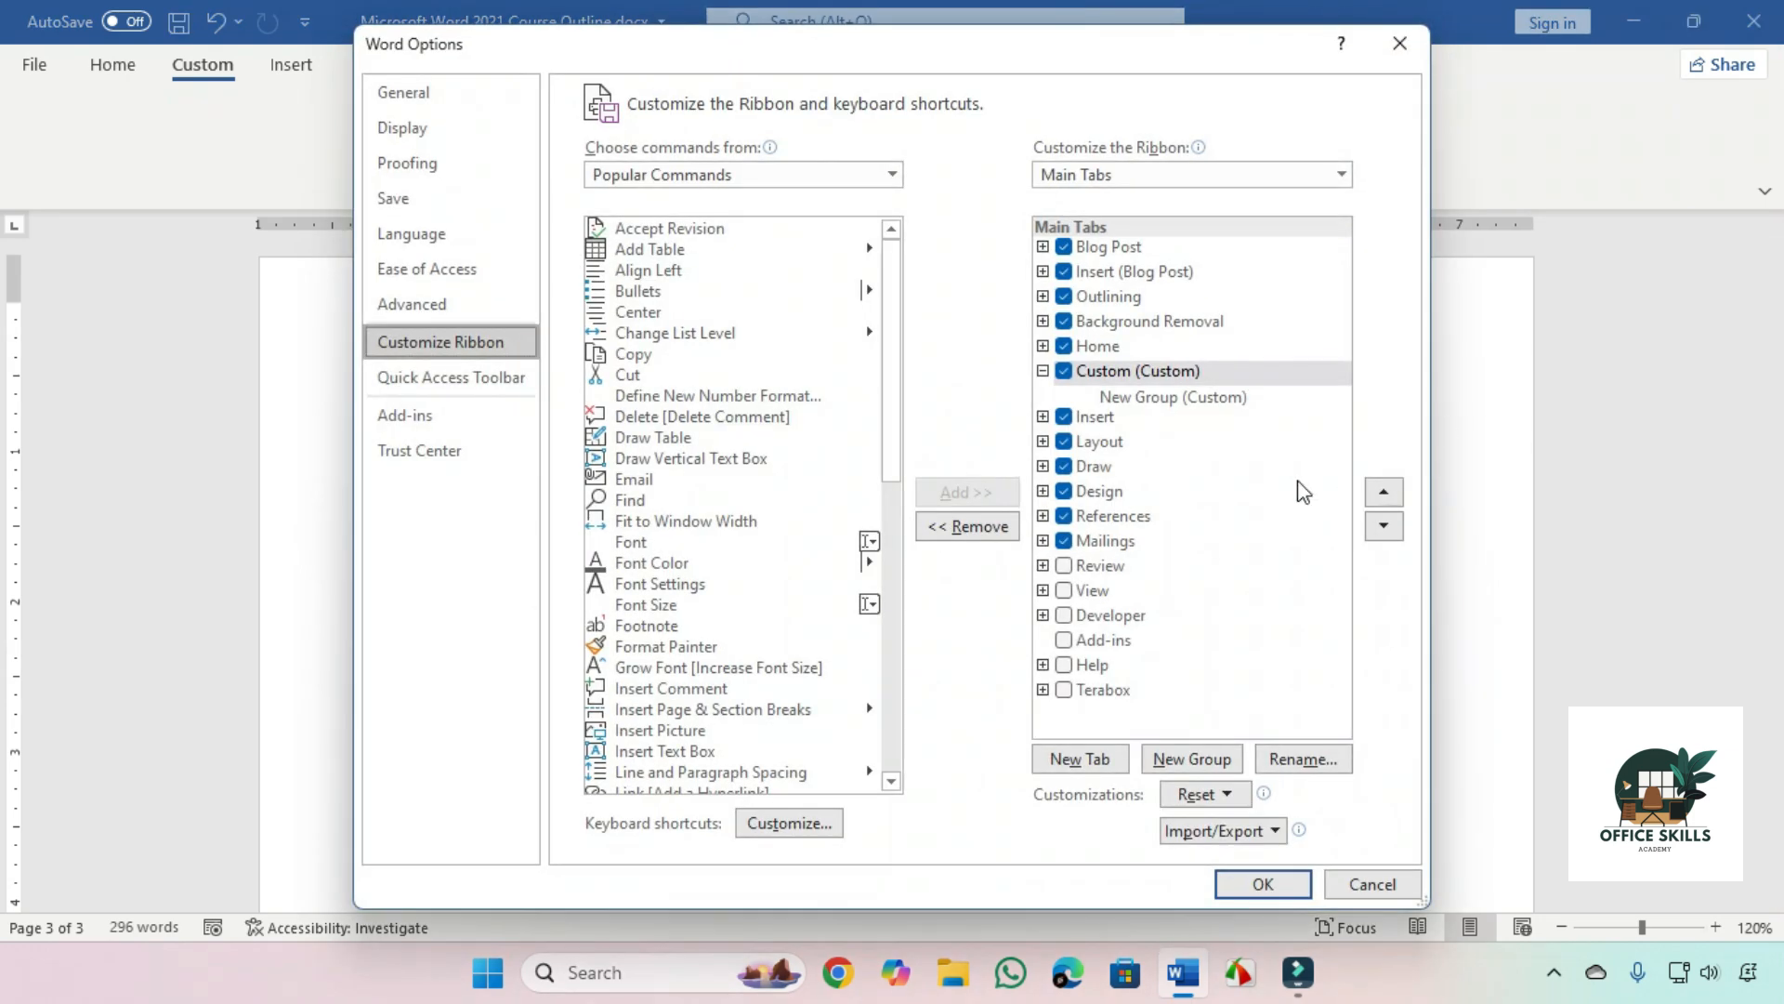
pyautogui.click(1043, 371)
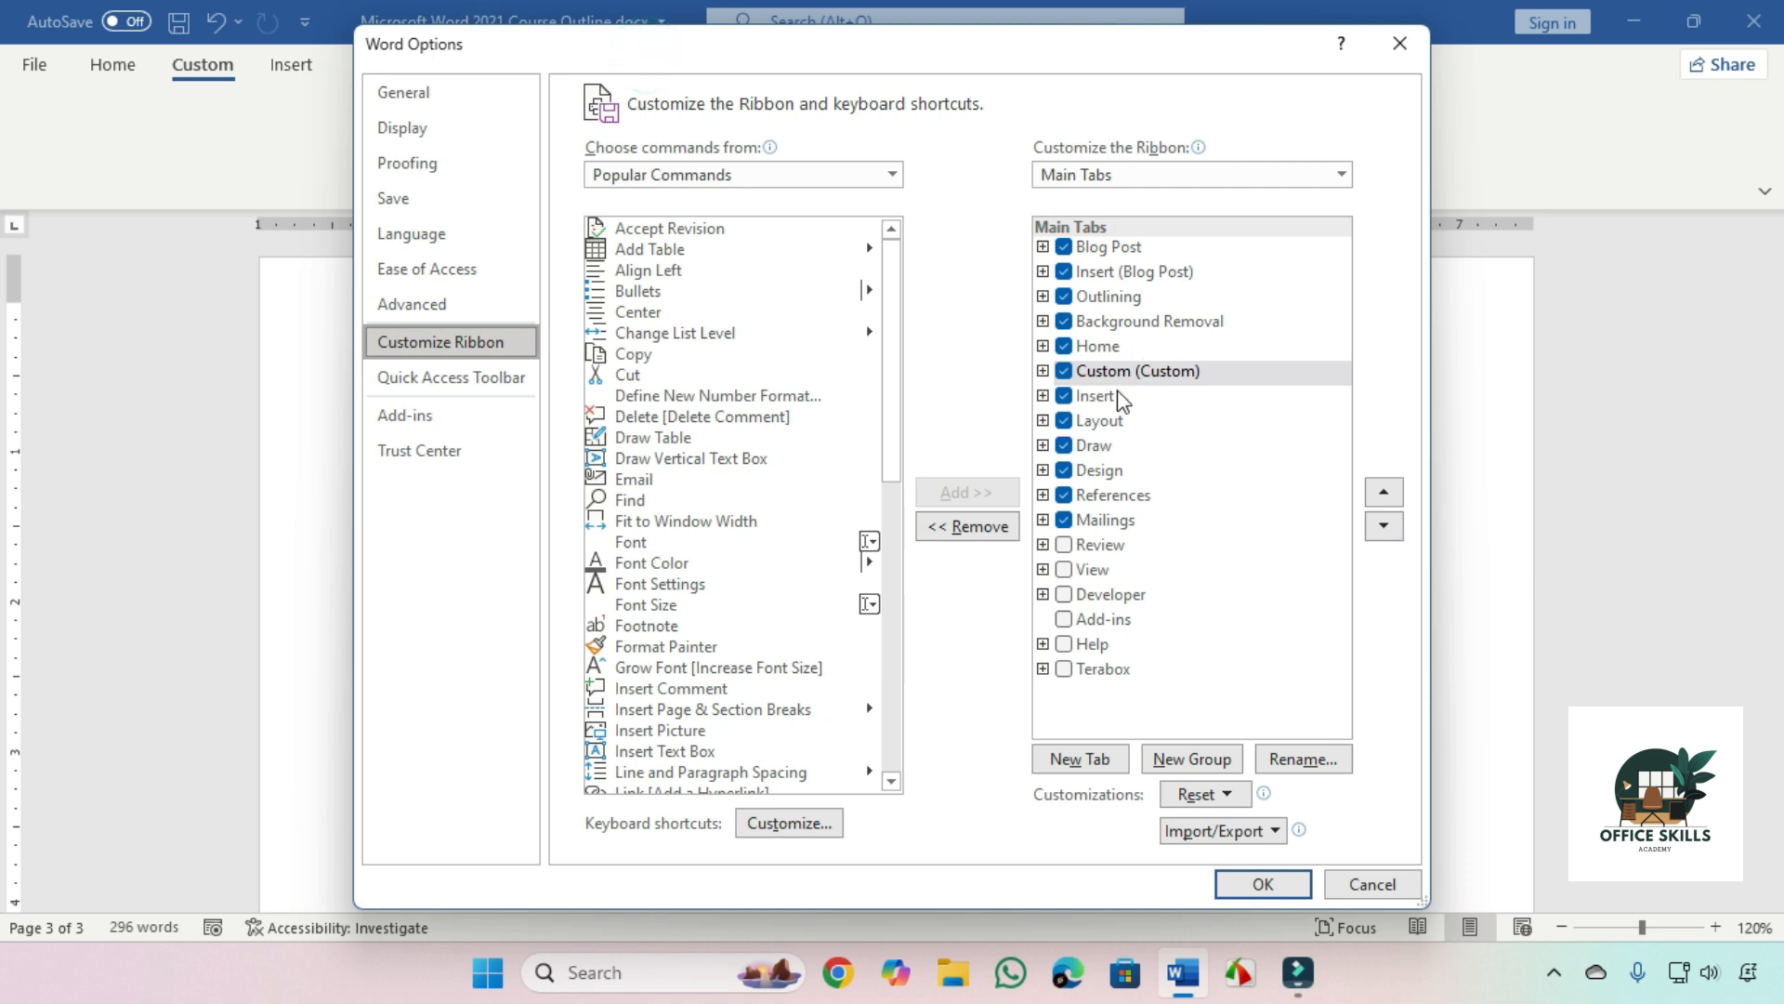
pyautogui.click(1383, 527)
pyautogui.click(1384, 527)
pyautogui.click(1384, 526)
pyautogui.click(1383, 527)
pyautogui.click(1384, 527)
pyautogui.click(1384, 526)
pyautogui.click(1383, 527)
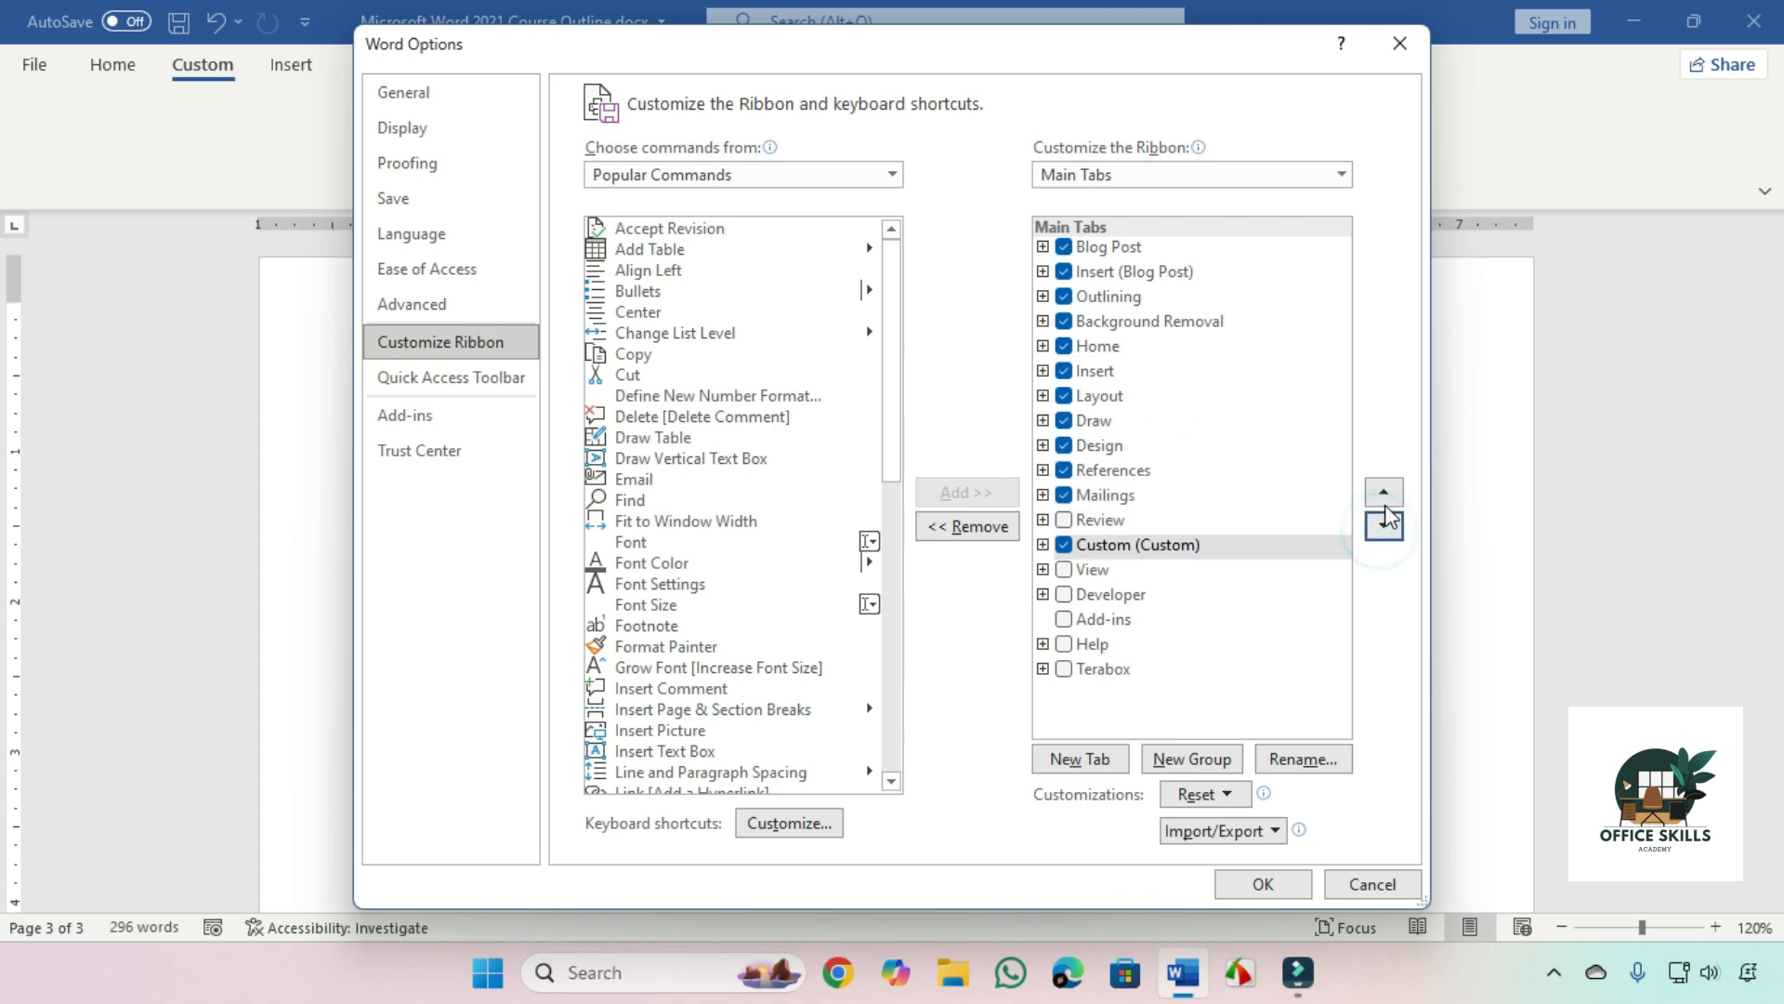
pyautogui.click(1383, 492)
pyautogui.click(1042, 521)
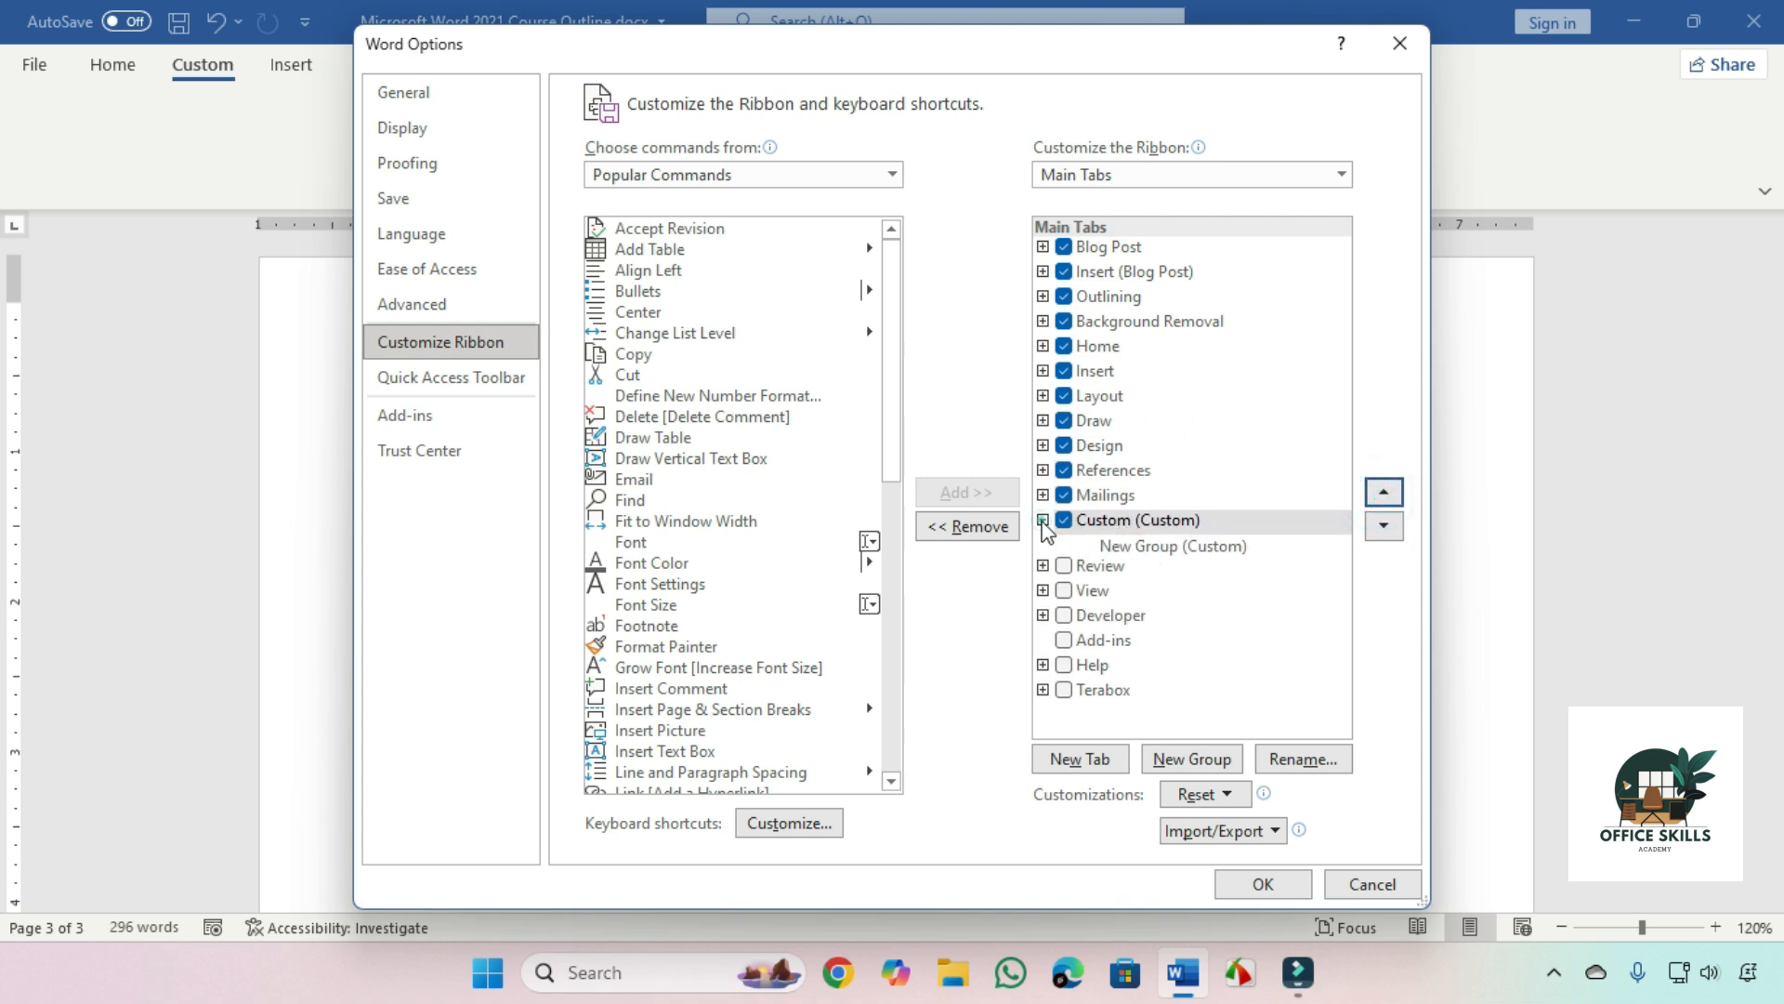
# - Add the Add Table command to the new group of the Custom tab
pyautogui.click(1139, 546)
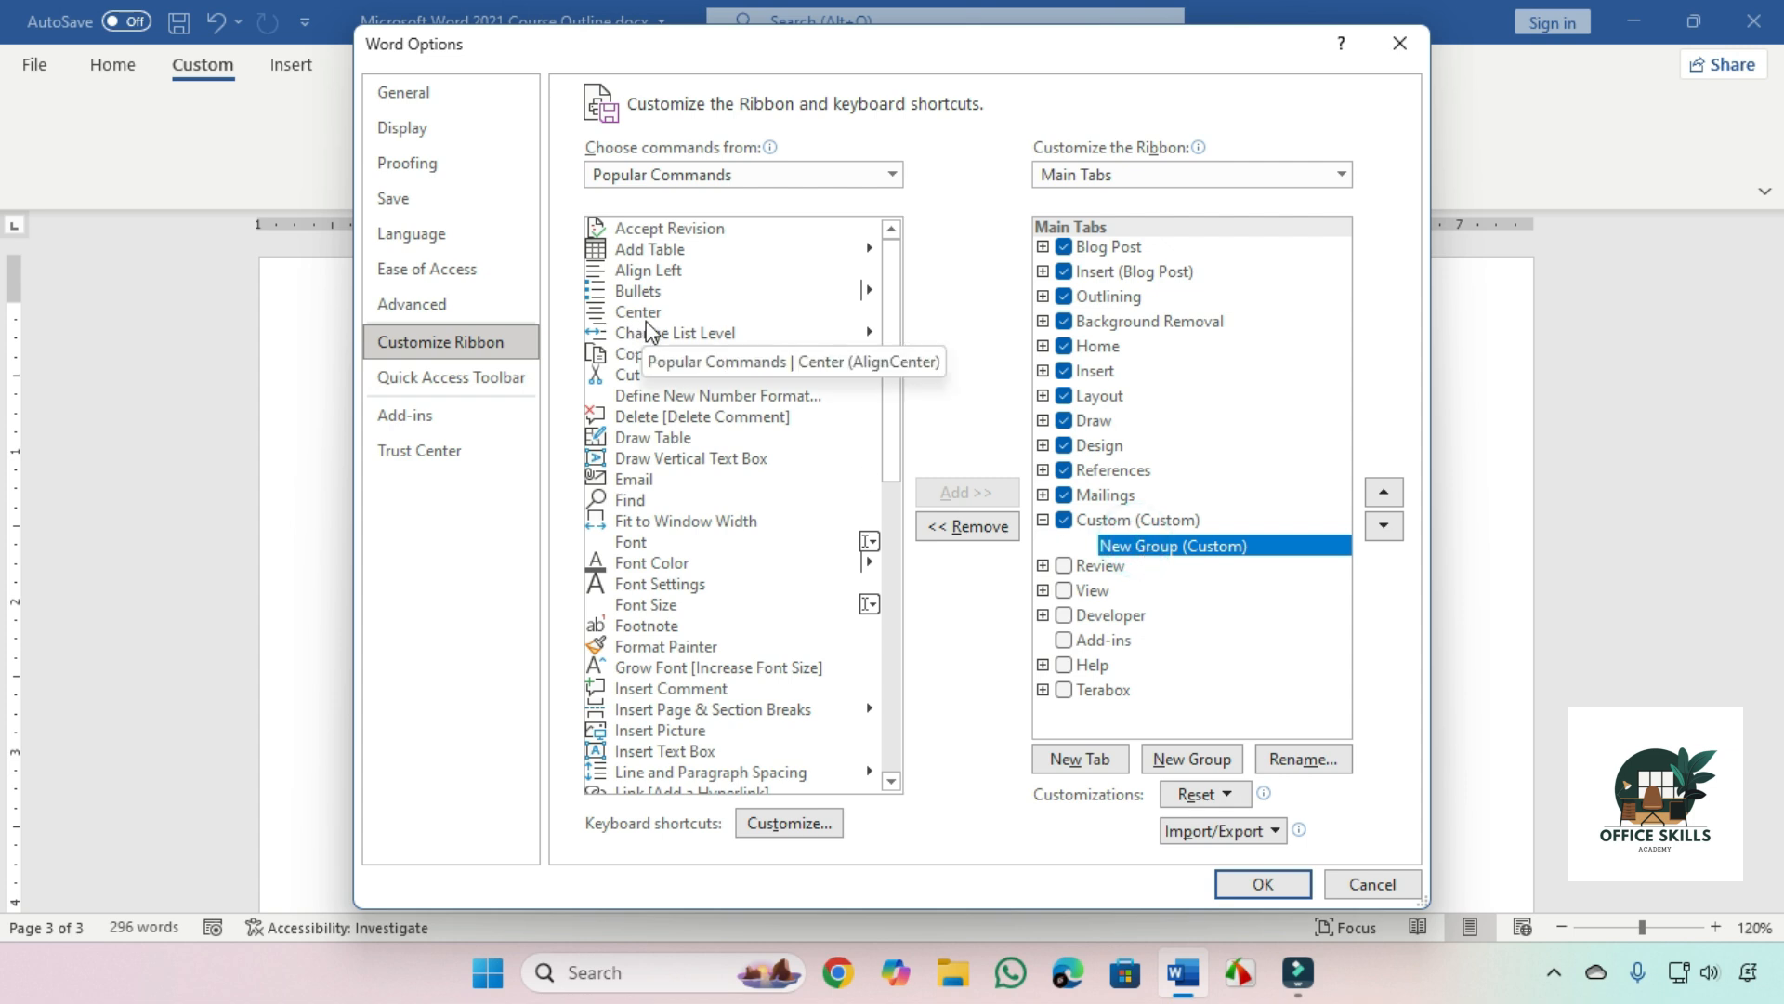
pyautogui.click(669, 253)
pyautogui.click(978, 494)
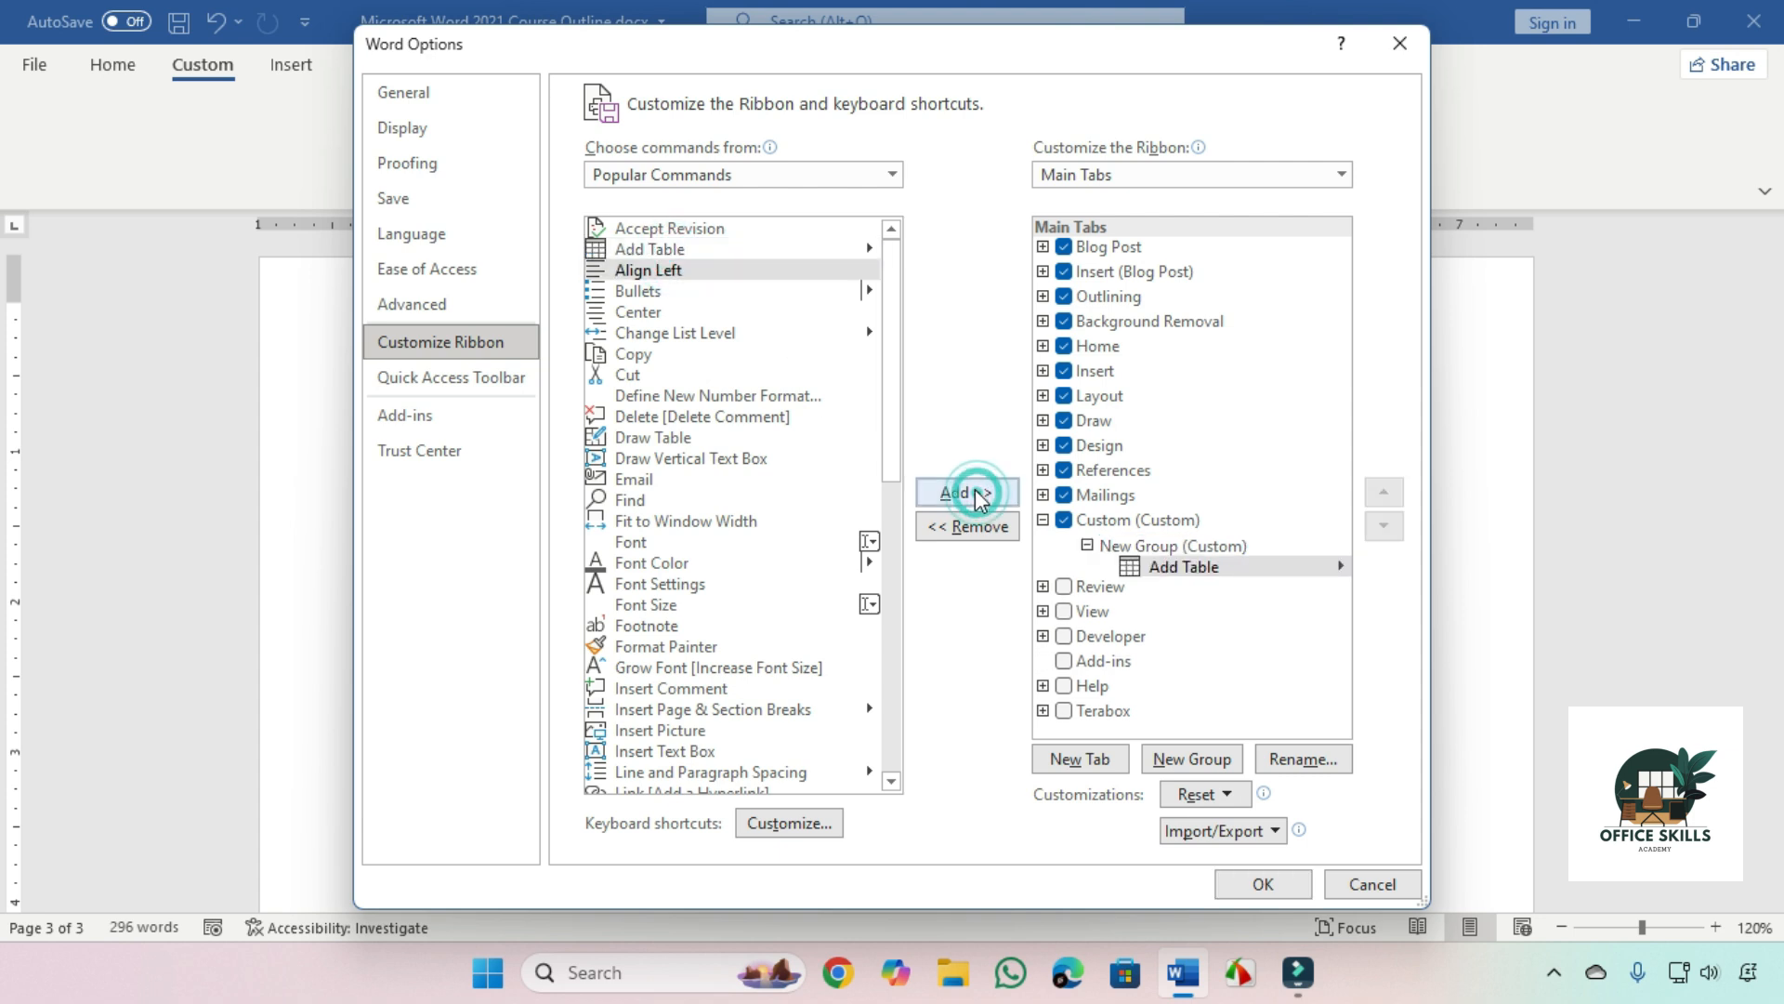
# - Rename the Custom tab's new group as Table with the pushpin symbol and apply the ribbon changes
pyautogui.click(1140, 548)
pyautogui.rightClick(1143, 553)
pyautogui.click(1212, 641)
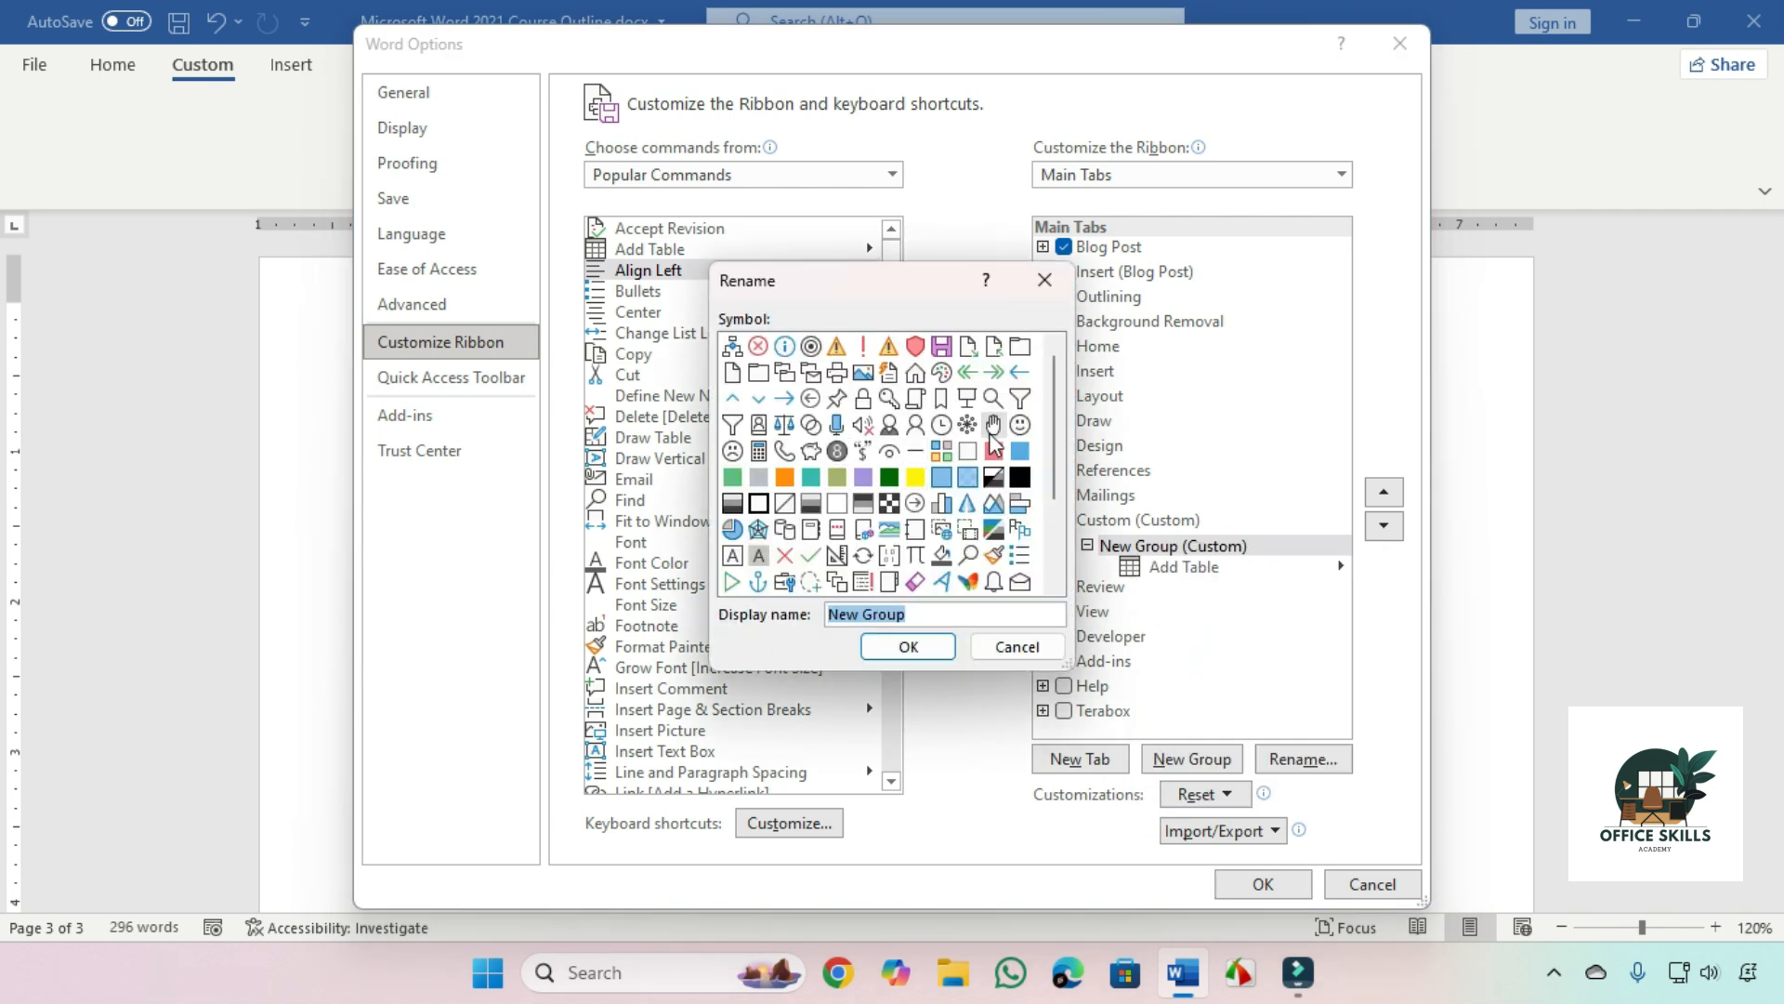
pyautogui.click(732, 424)
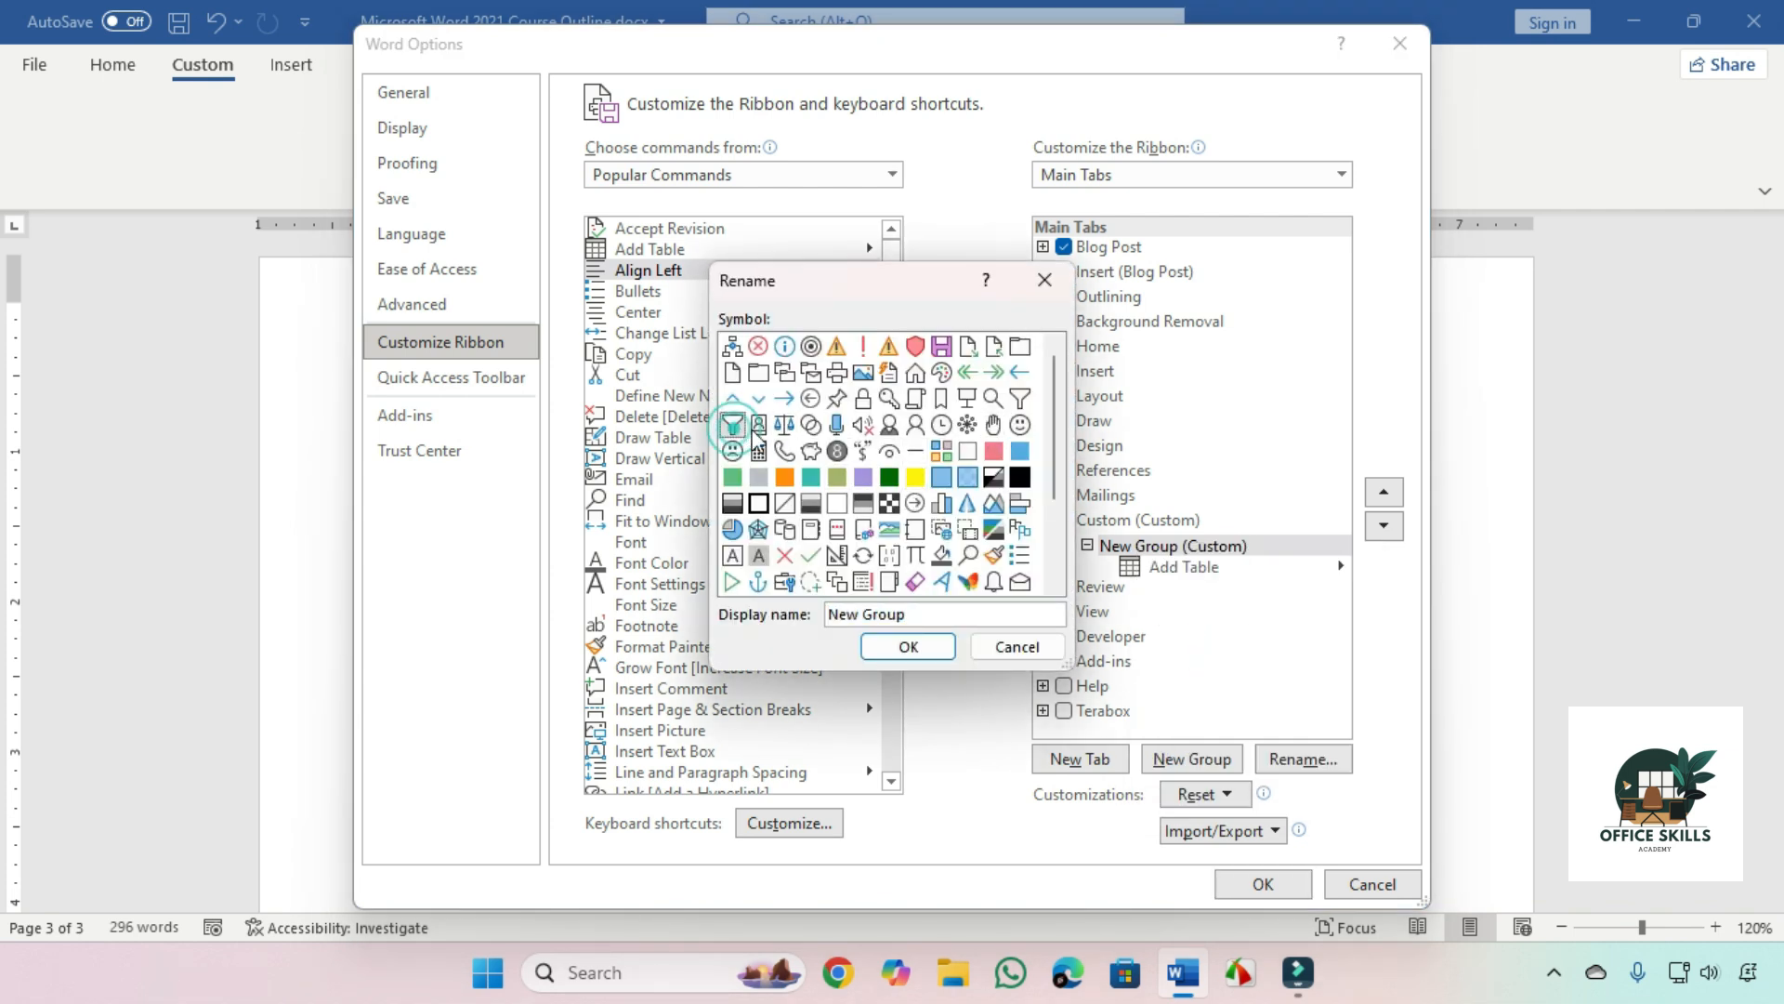
pyautogui.click(836, 399)
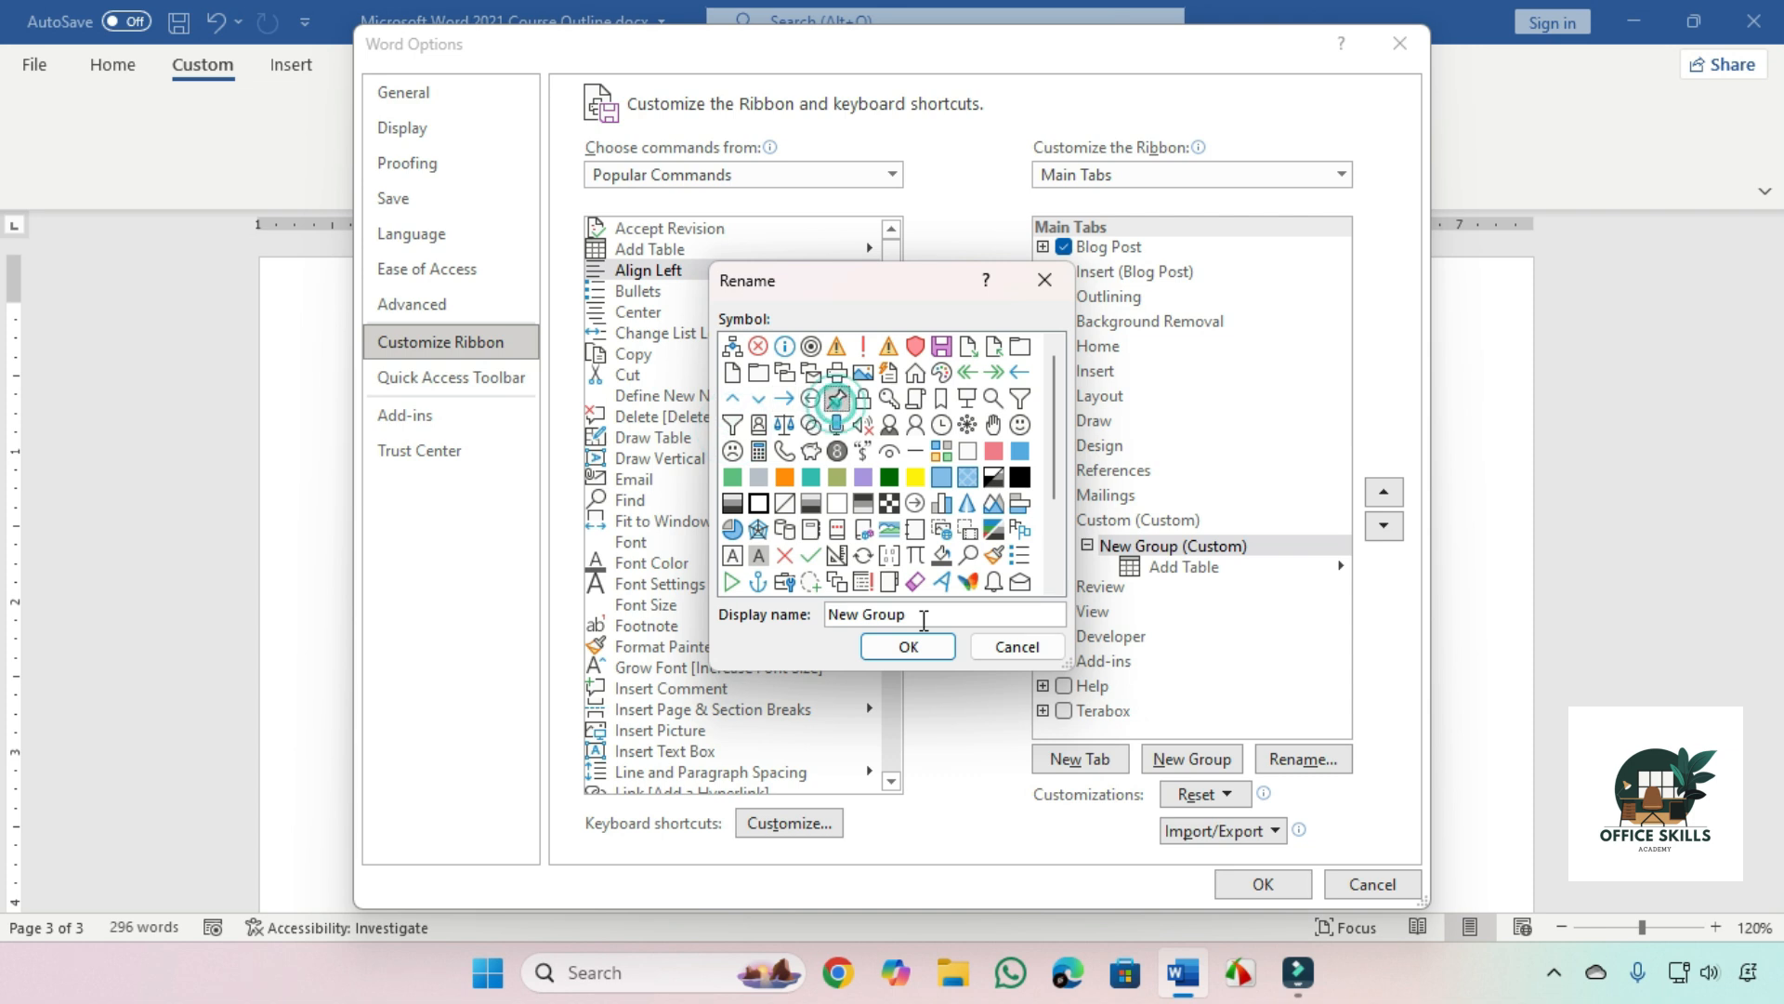
pyautogui.click(908, 610)
pyautogui.moveTo(924, 609); pyautogui.dragTo(808, 625)
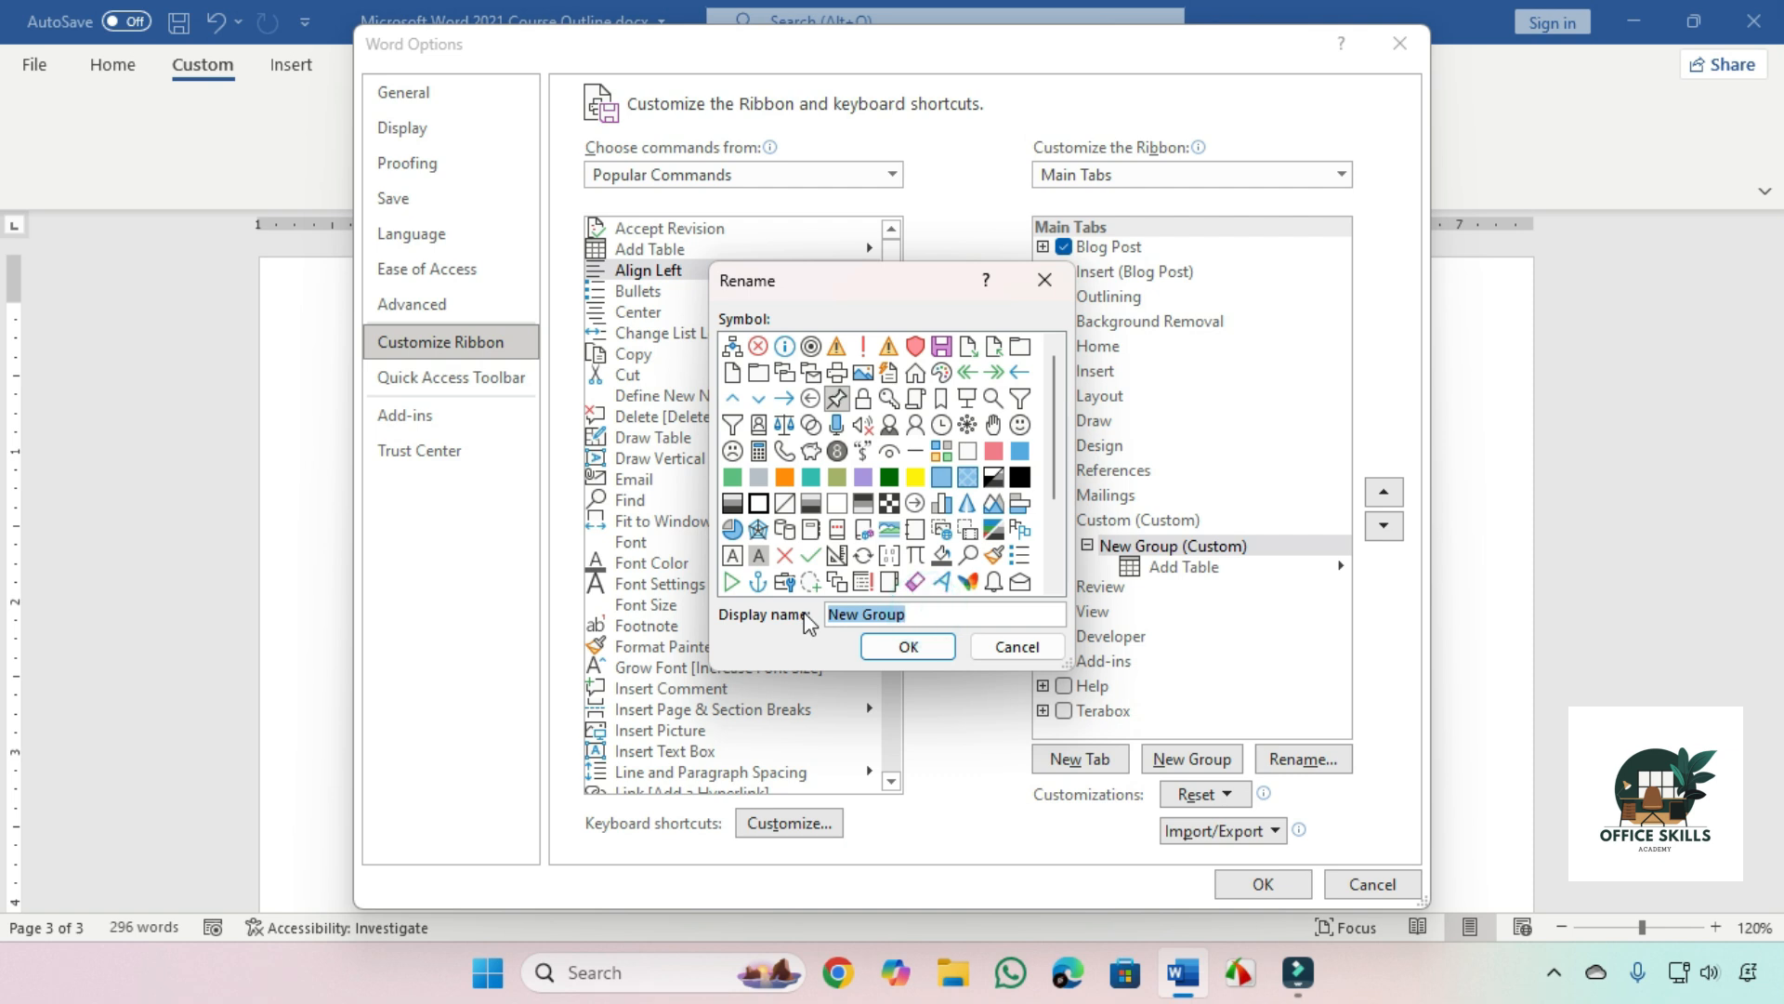
pyautogui.write('Table')
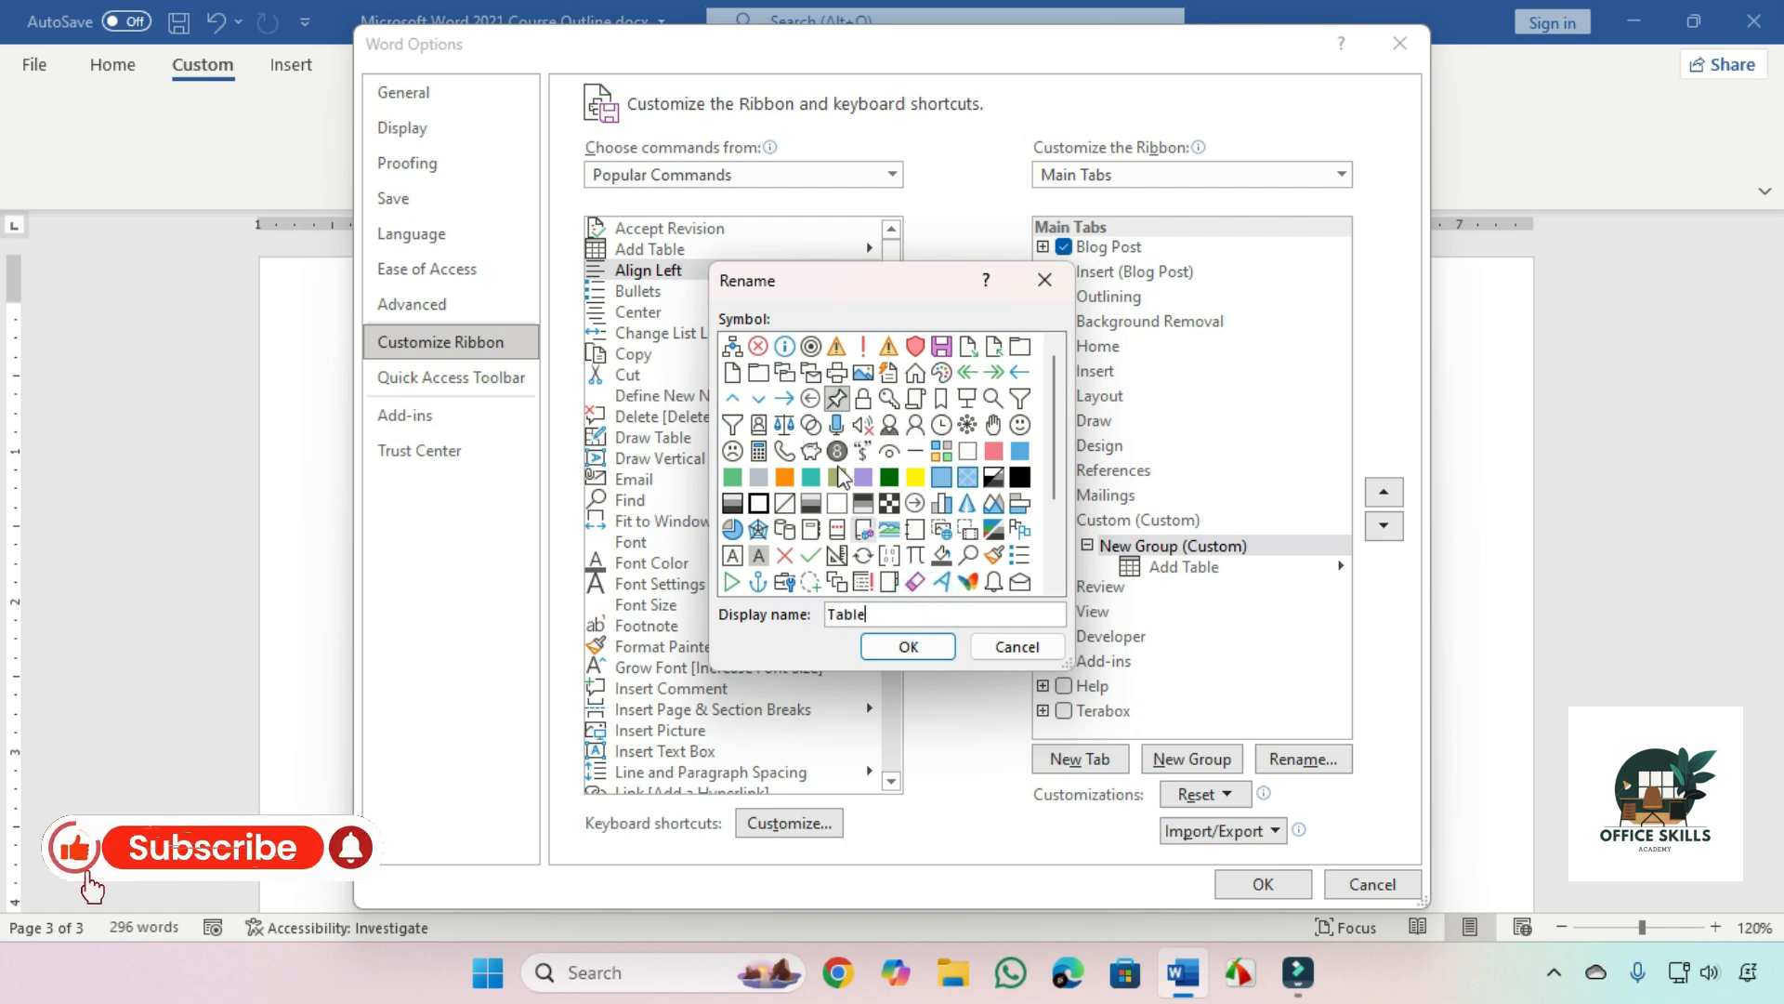
pyautogui.click(922, 648)
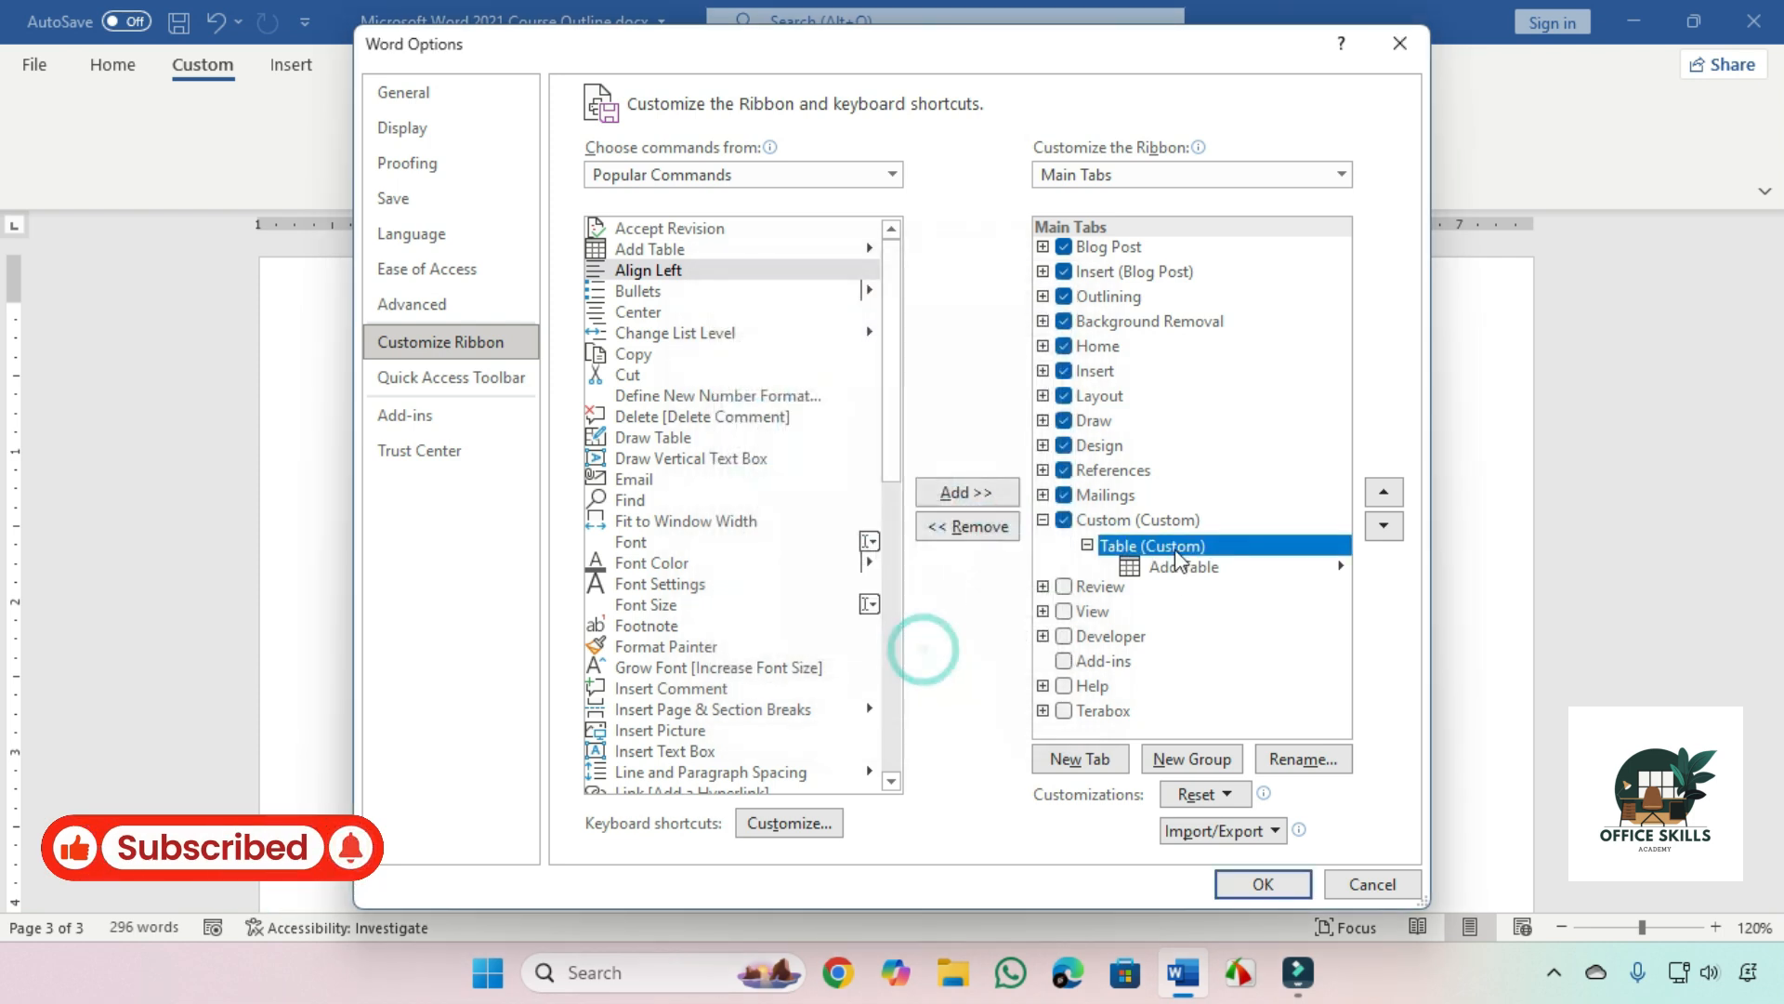
pyautogui.click(1151, 563)
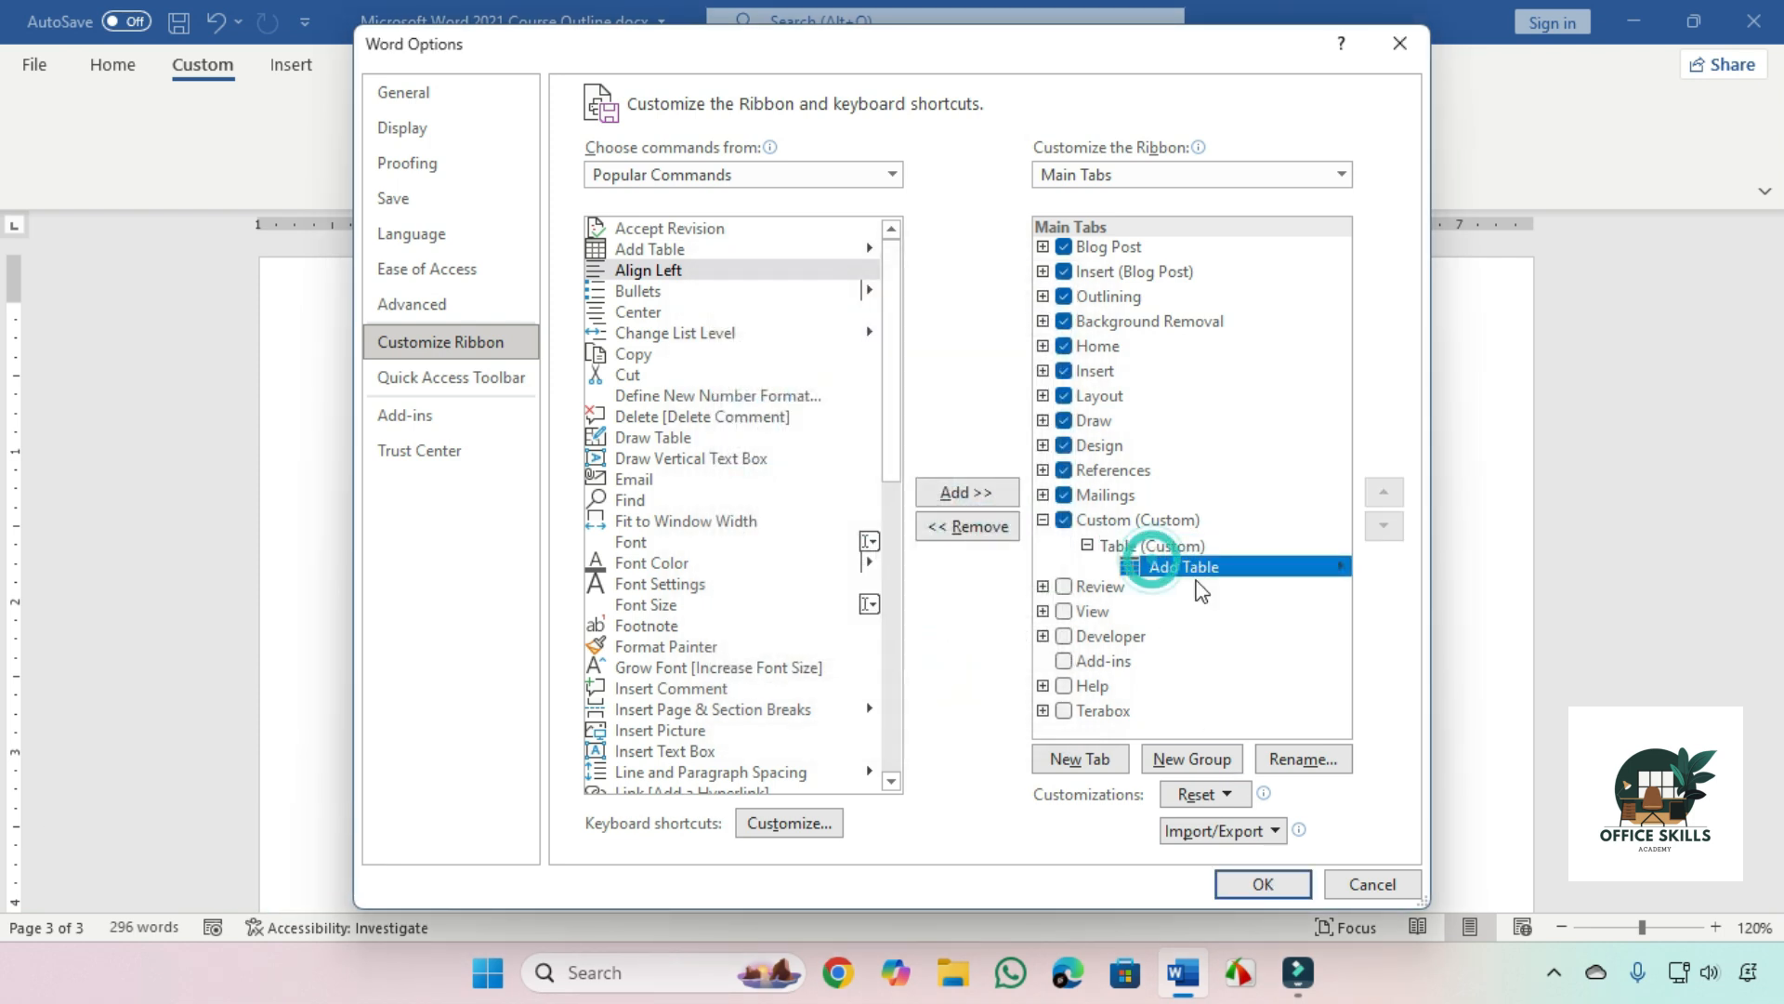
pyautogui.click(1262, 881)
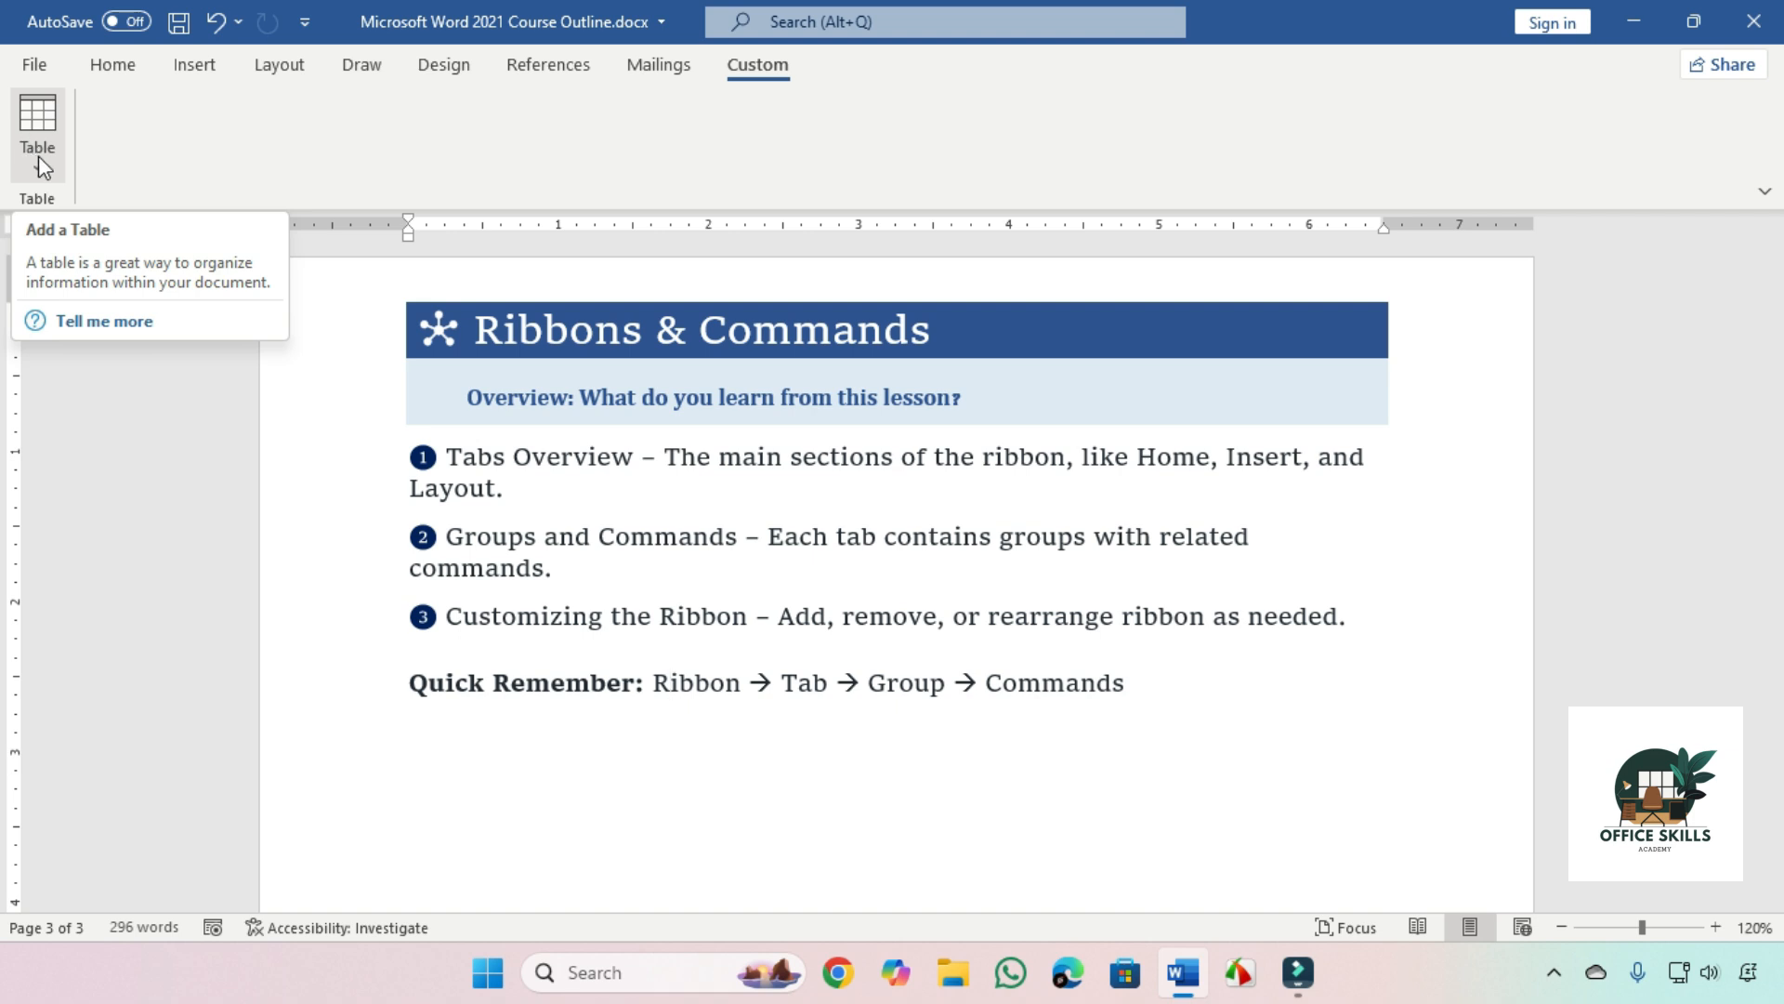
# - Reopen the ribbon customization options
pyautogui.rightClick(760, 76)
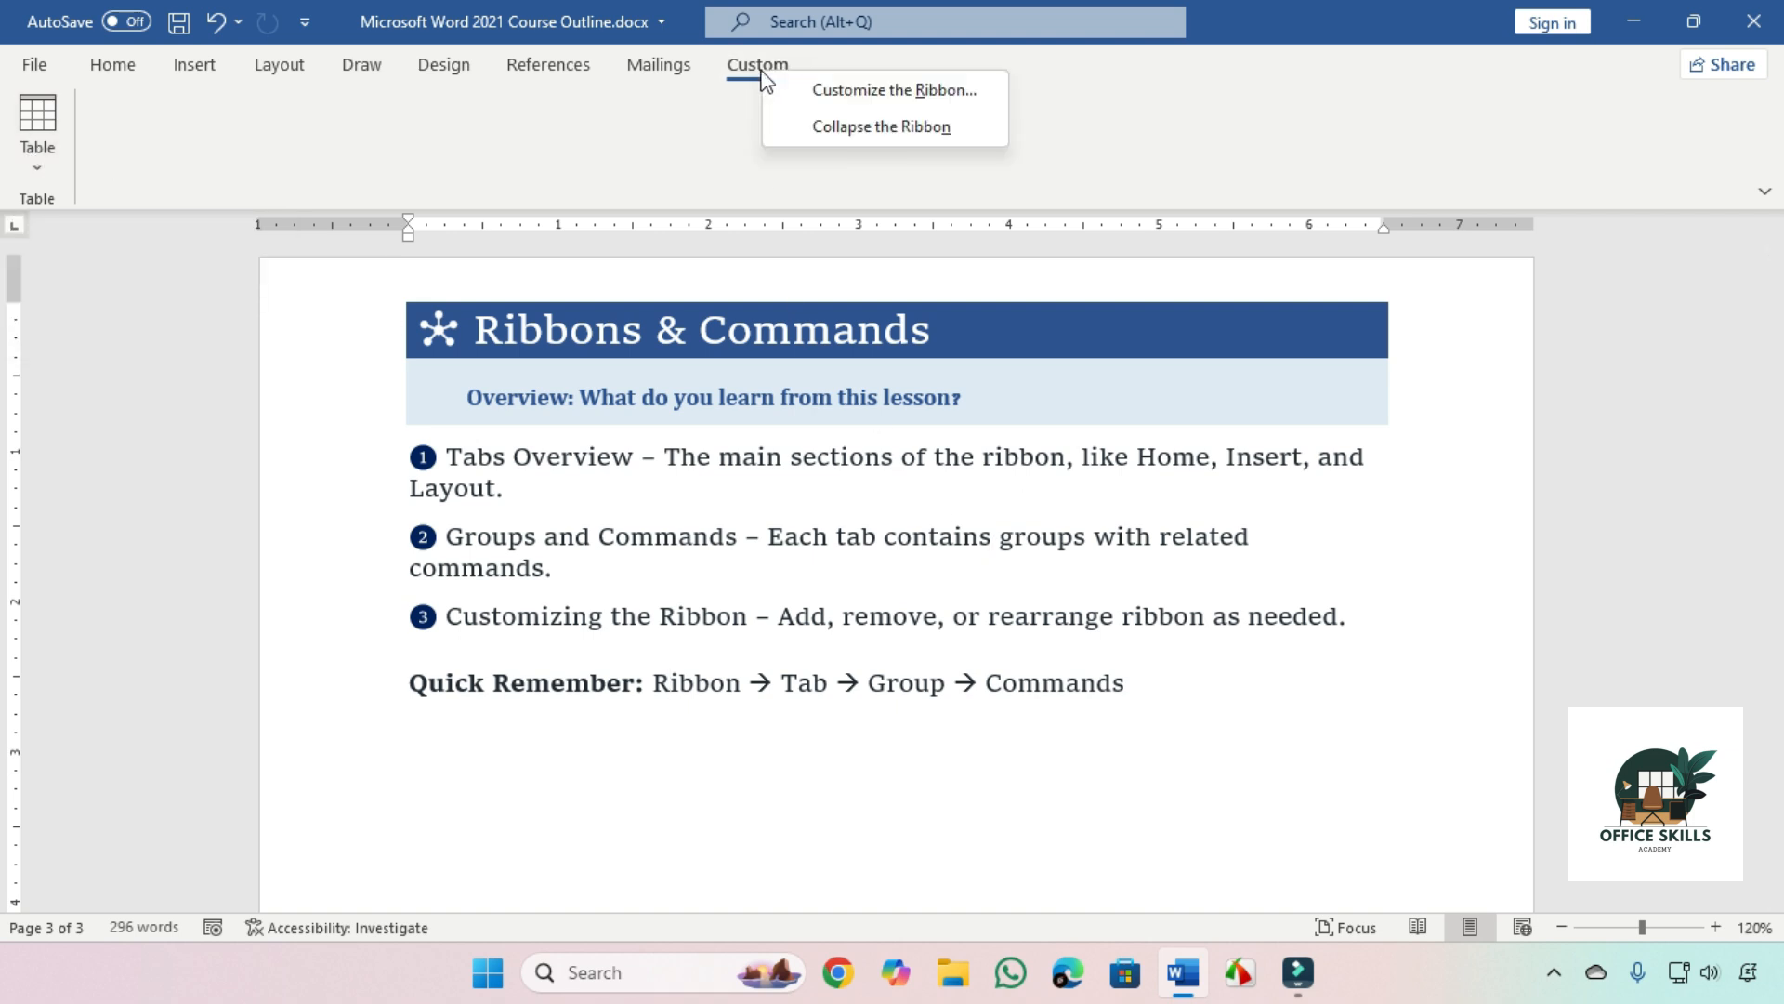
pyautogui.click(833, 92)
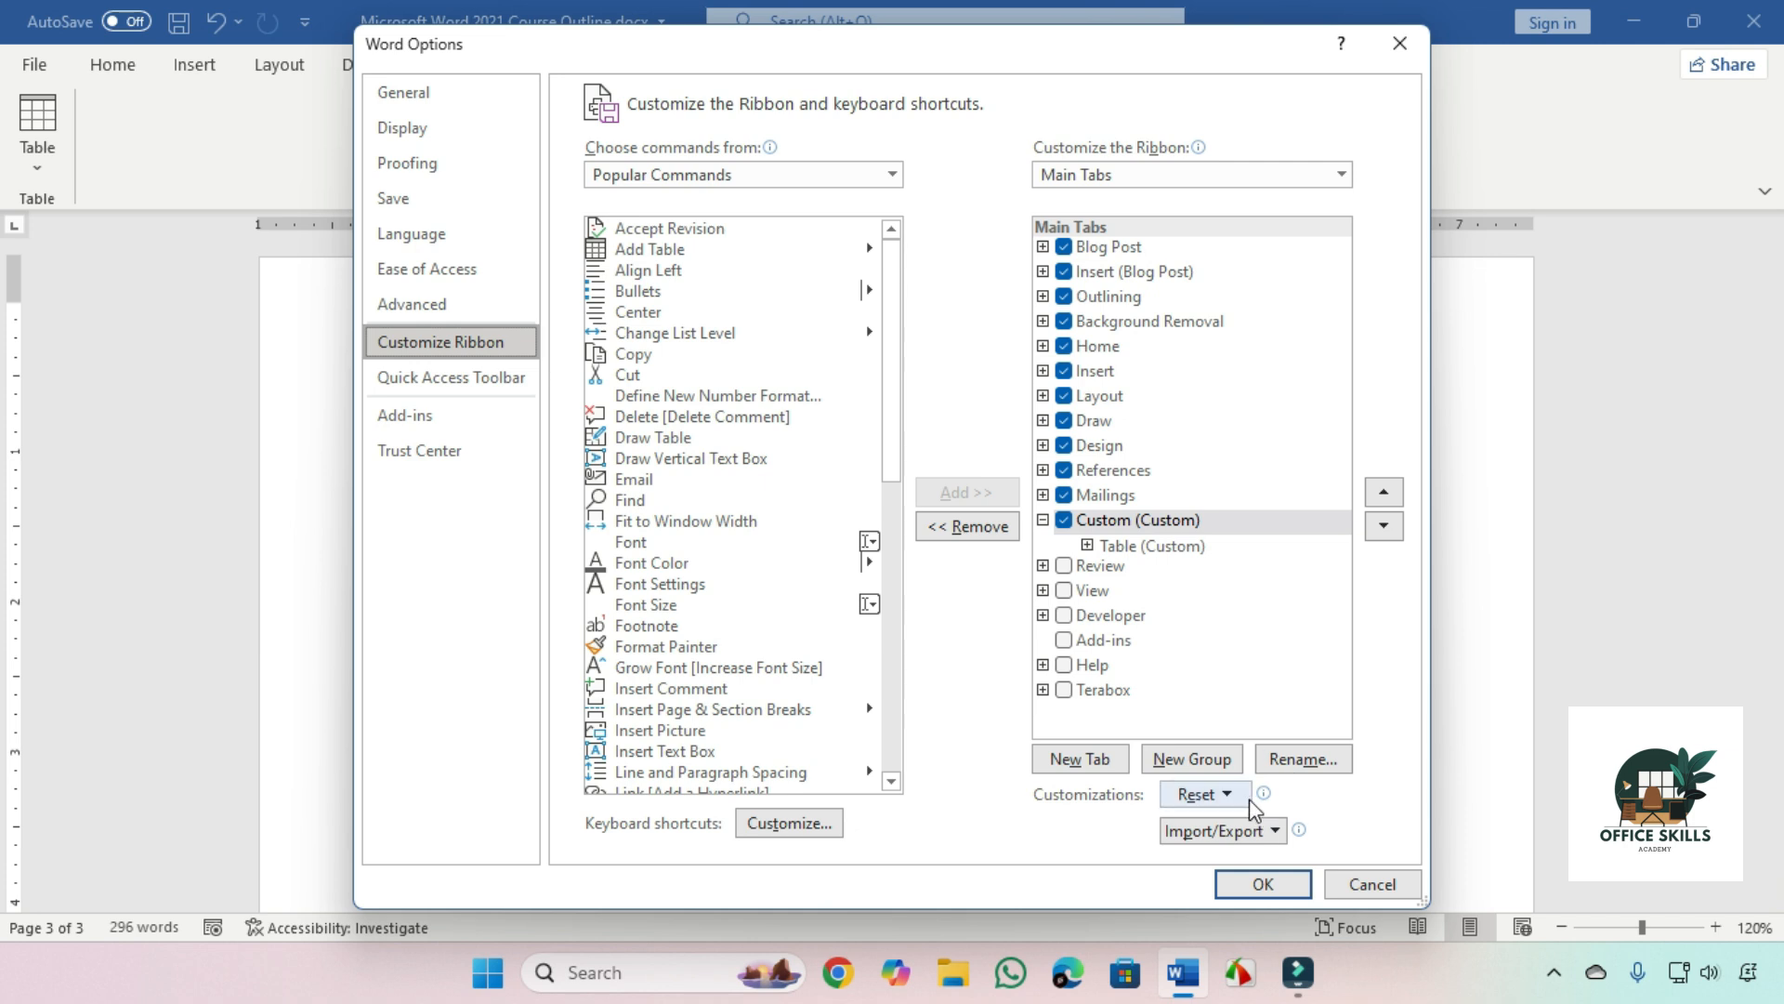
# - Try to reset all ribbon and Quick Access Toolbar customizations, repeating the reset once
pyautogui.click(1197, 799)
pyautogui.click(1223, 866)
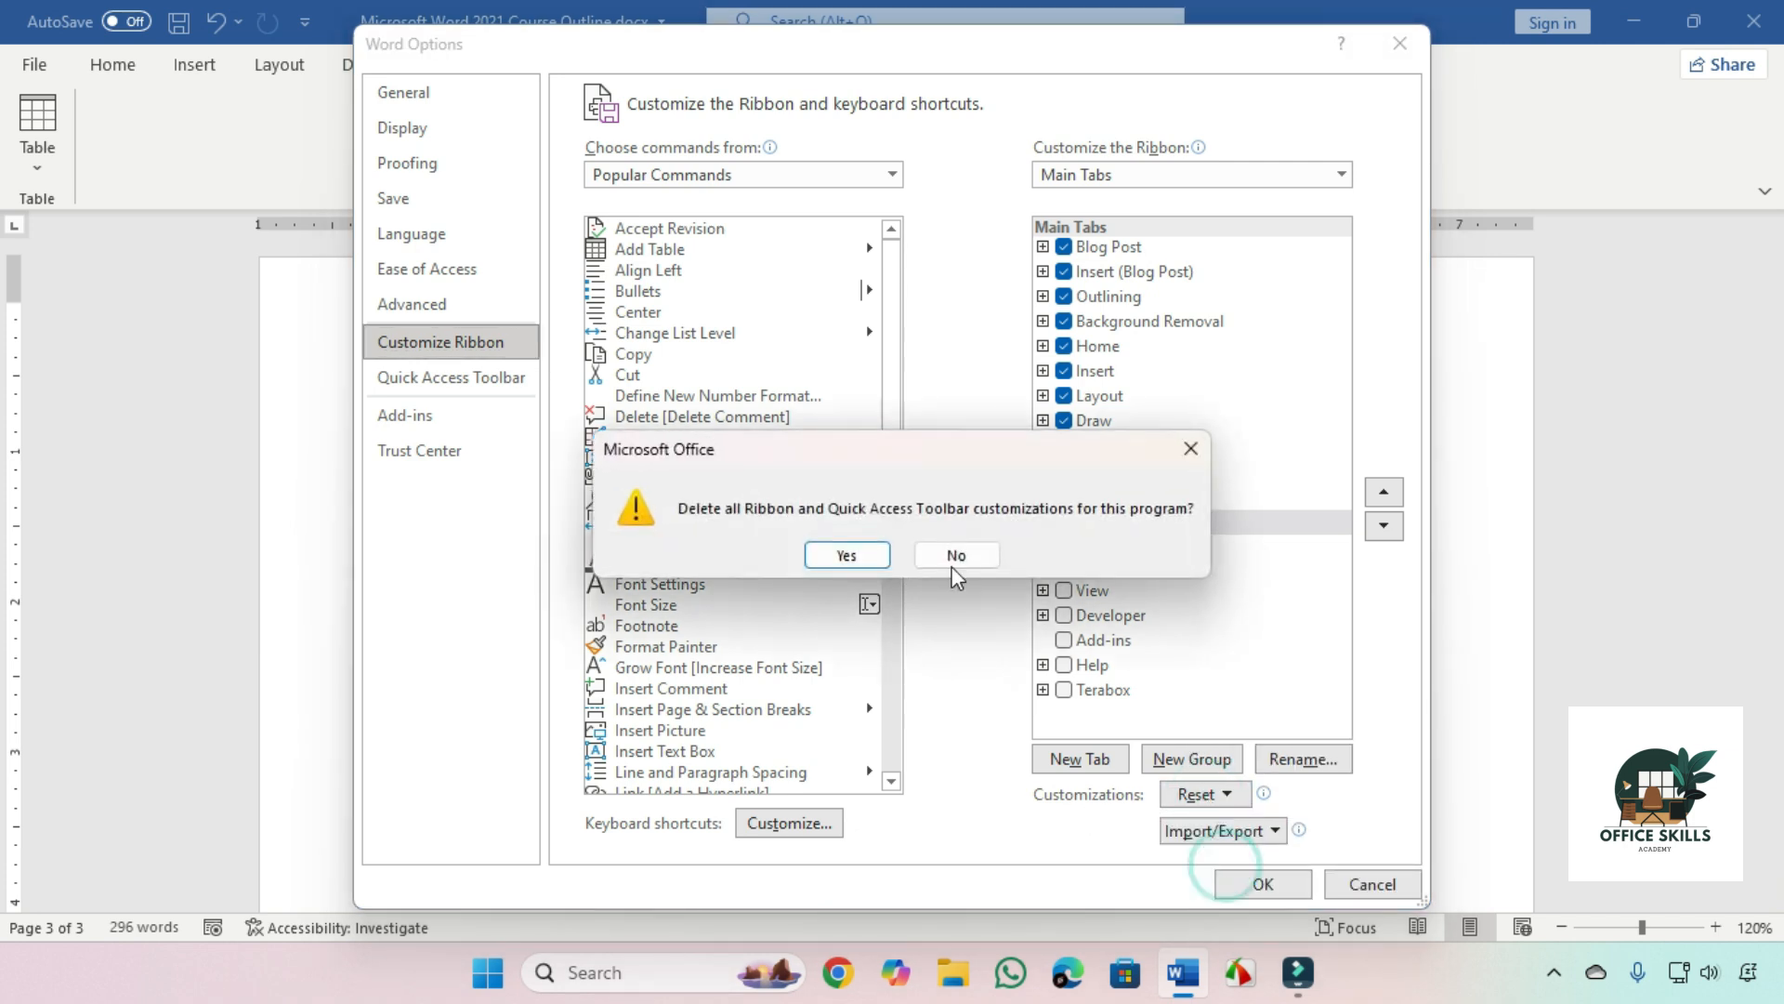
pyautogui.click(821, 554)
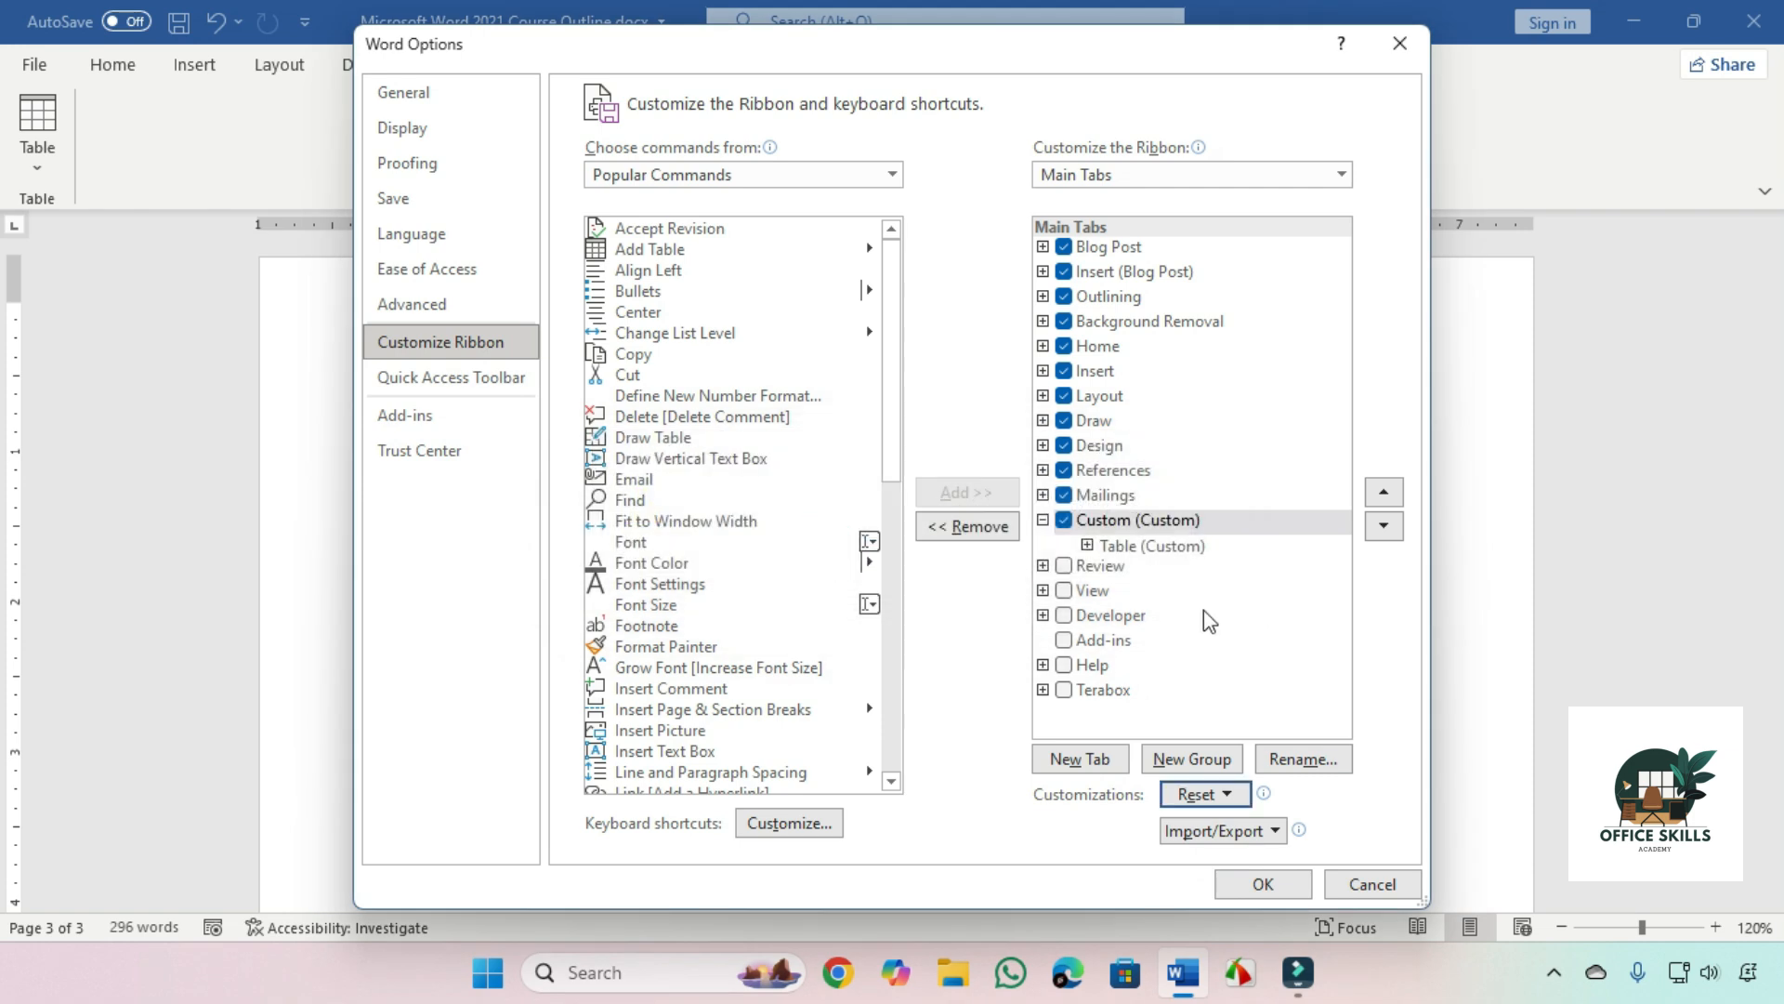
pyautogui.click(1239, 796)
pyautogui.click(1263, 867)
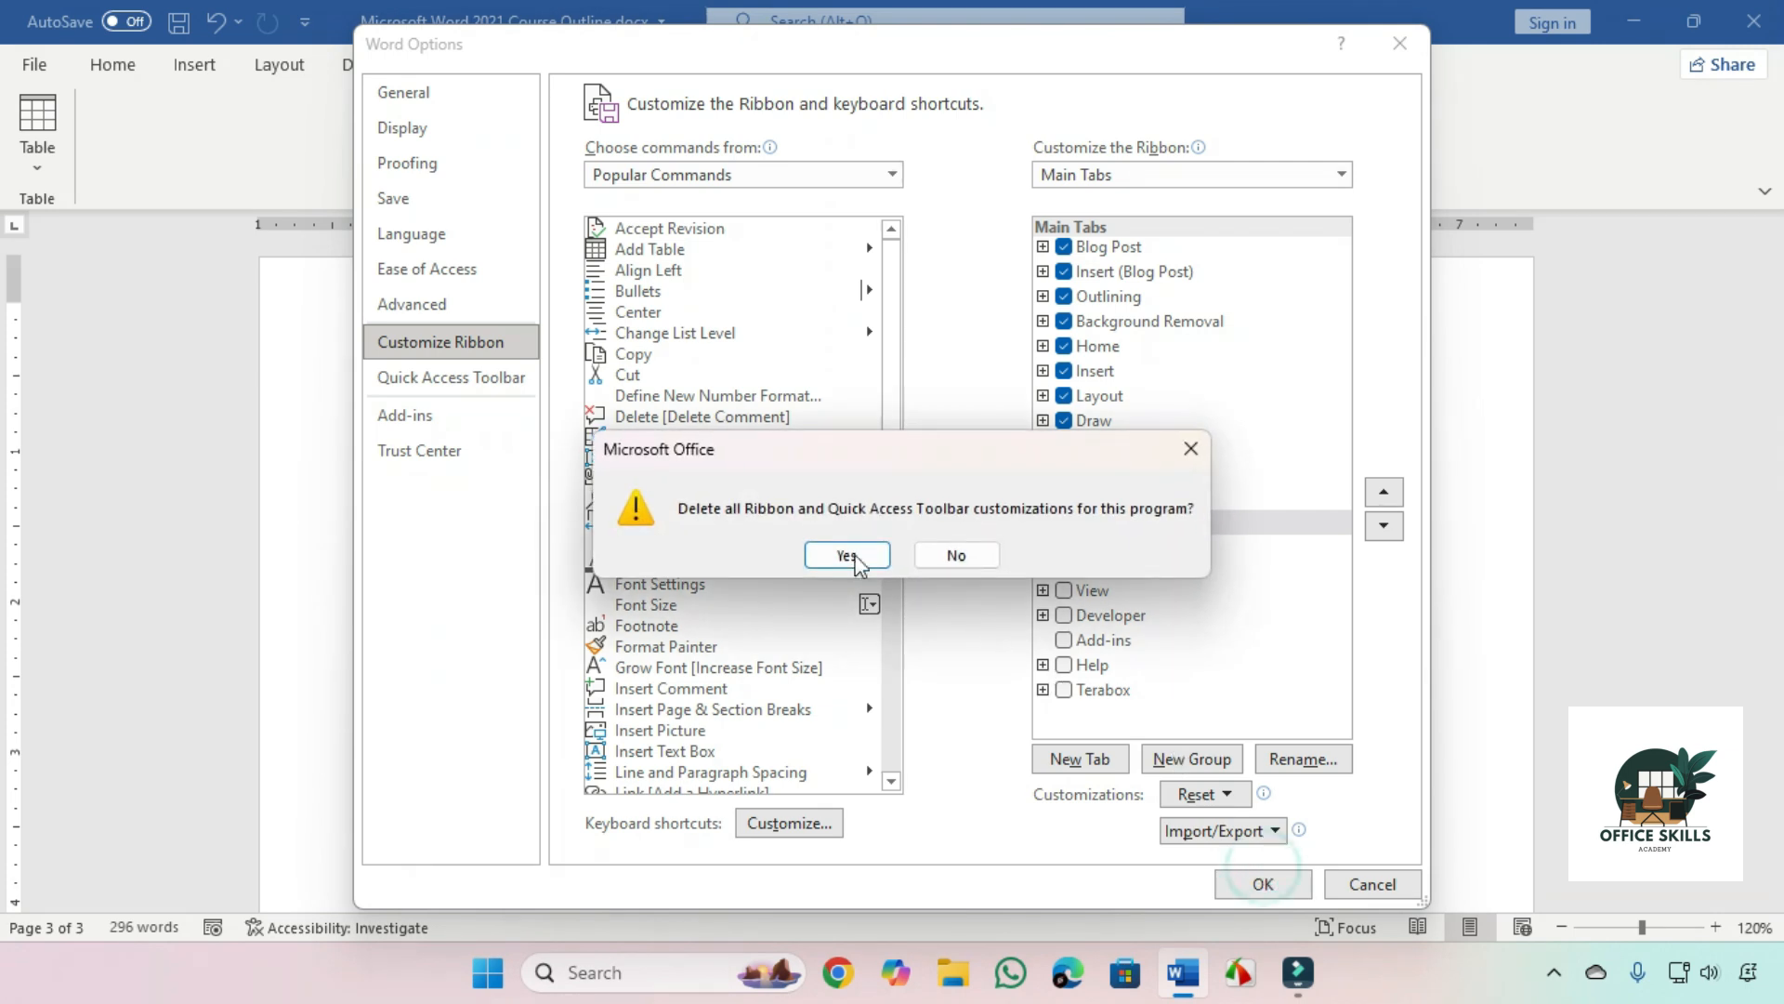
pyautogui.click(835, 550)
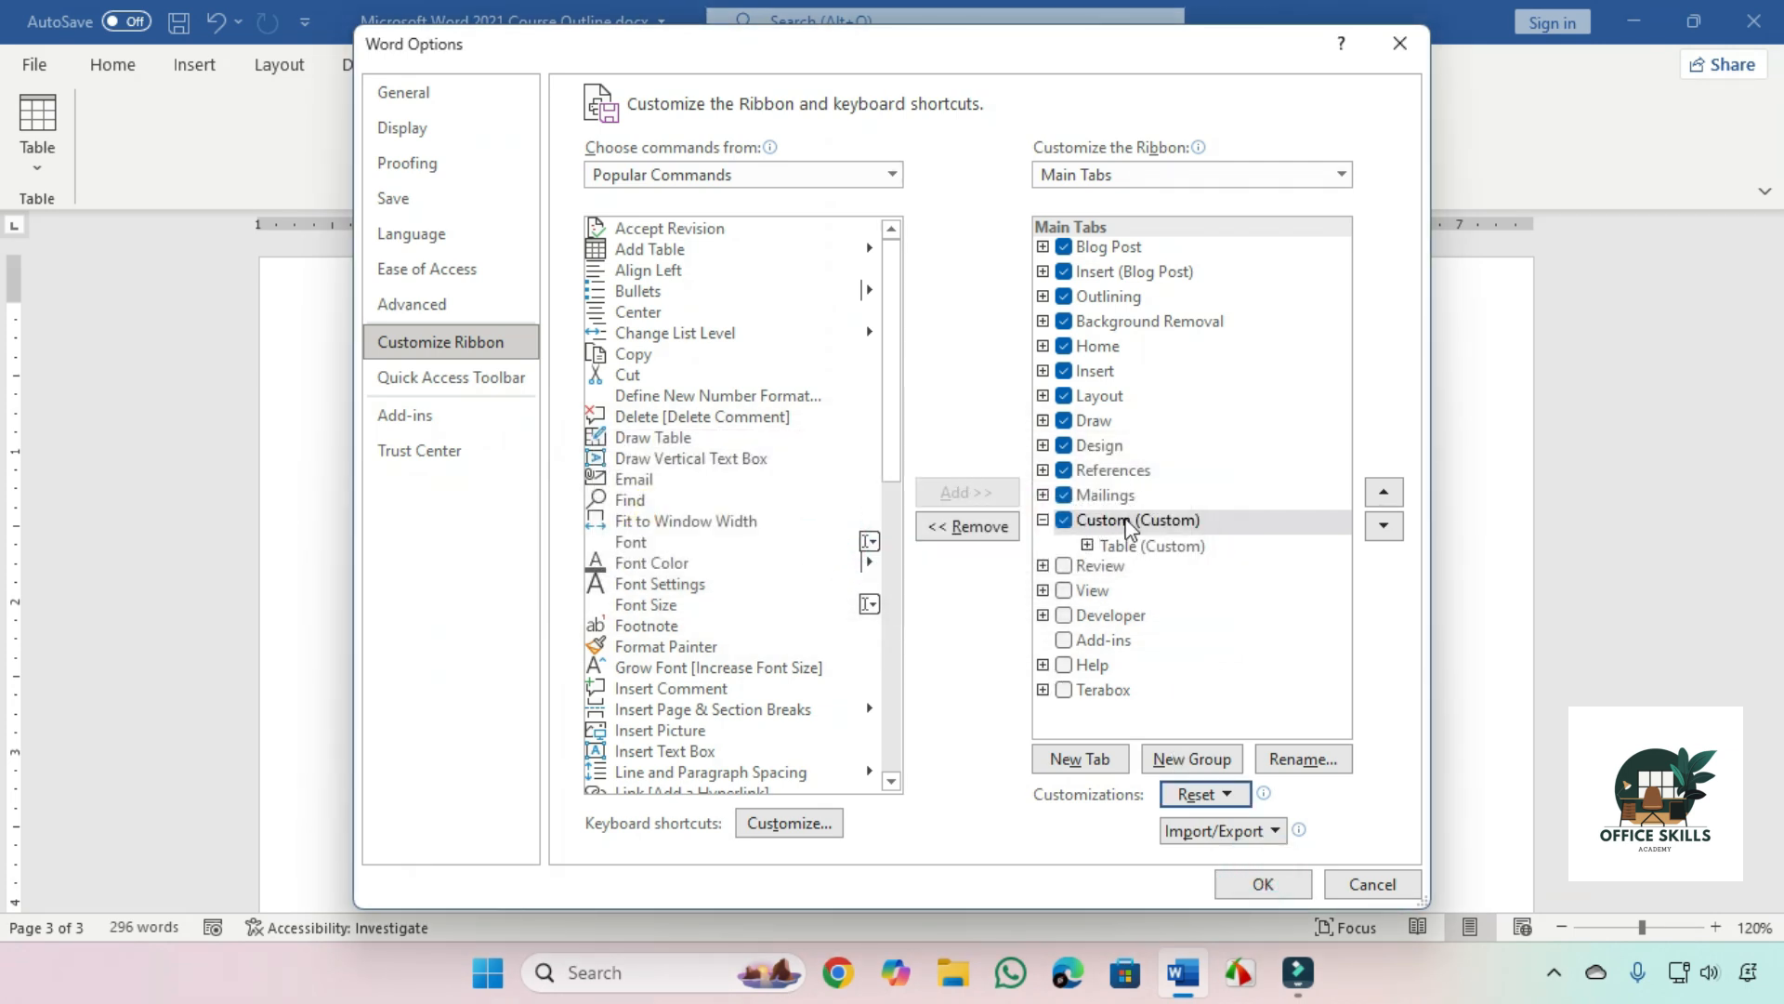
# - Collapse the Custom tab's entry, hide the tab and show it again, checking its available options
pyautogui.rightClick(1126, 520)
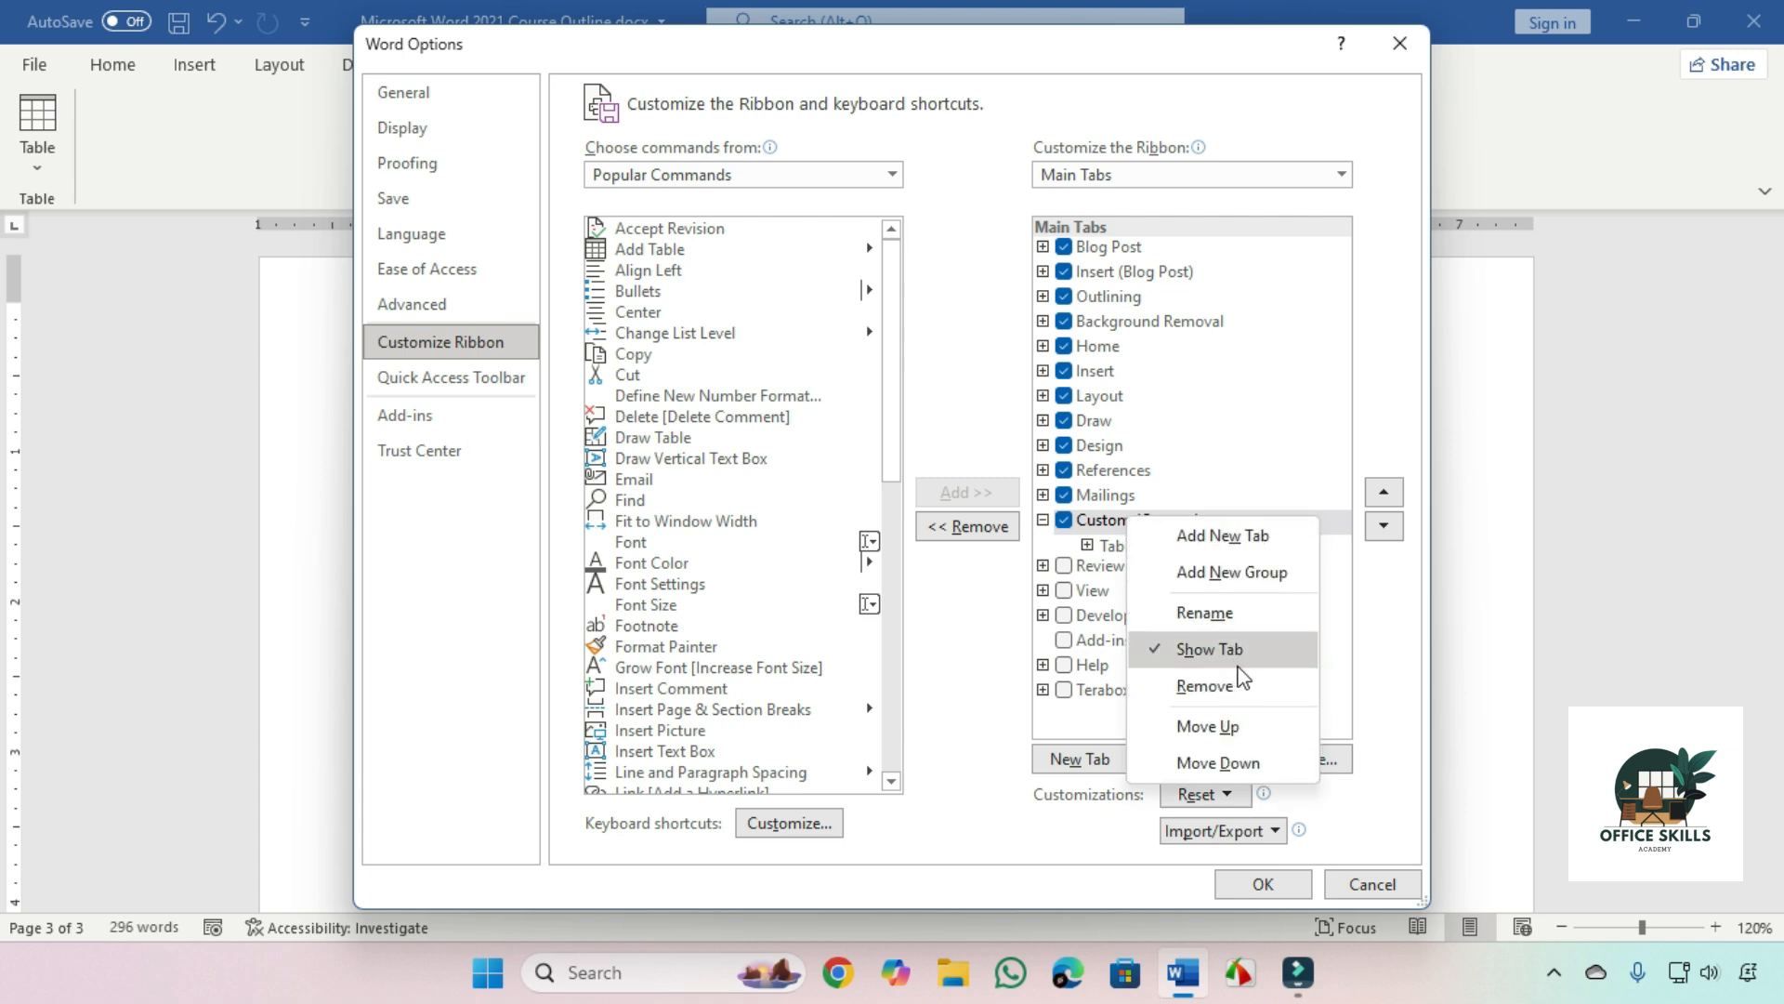
pyautogui.click(1042, 519)
pyautogui.click(1064, 520)
pyautogui.rightClick(1107, 519)
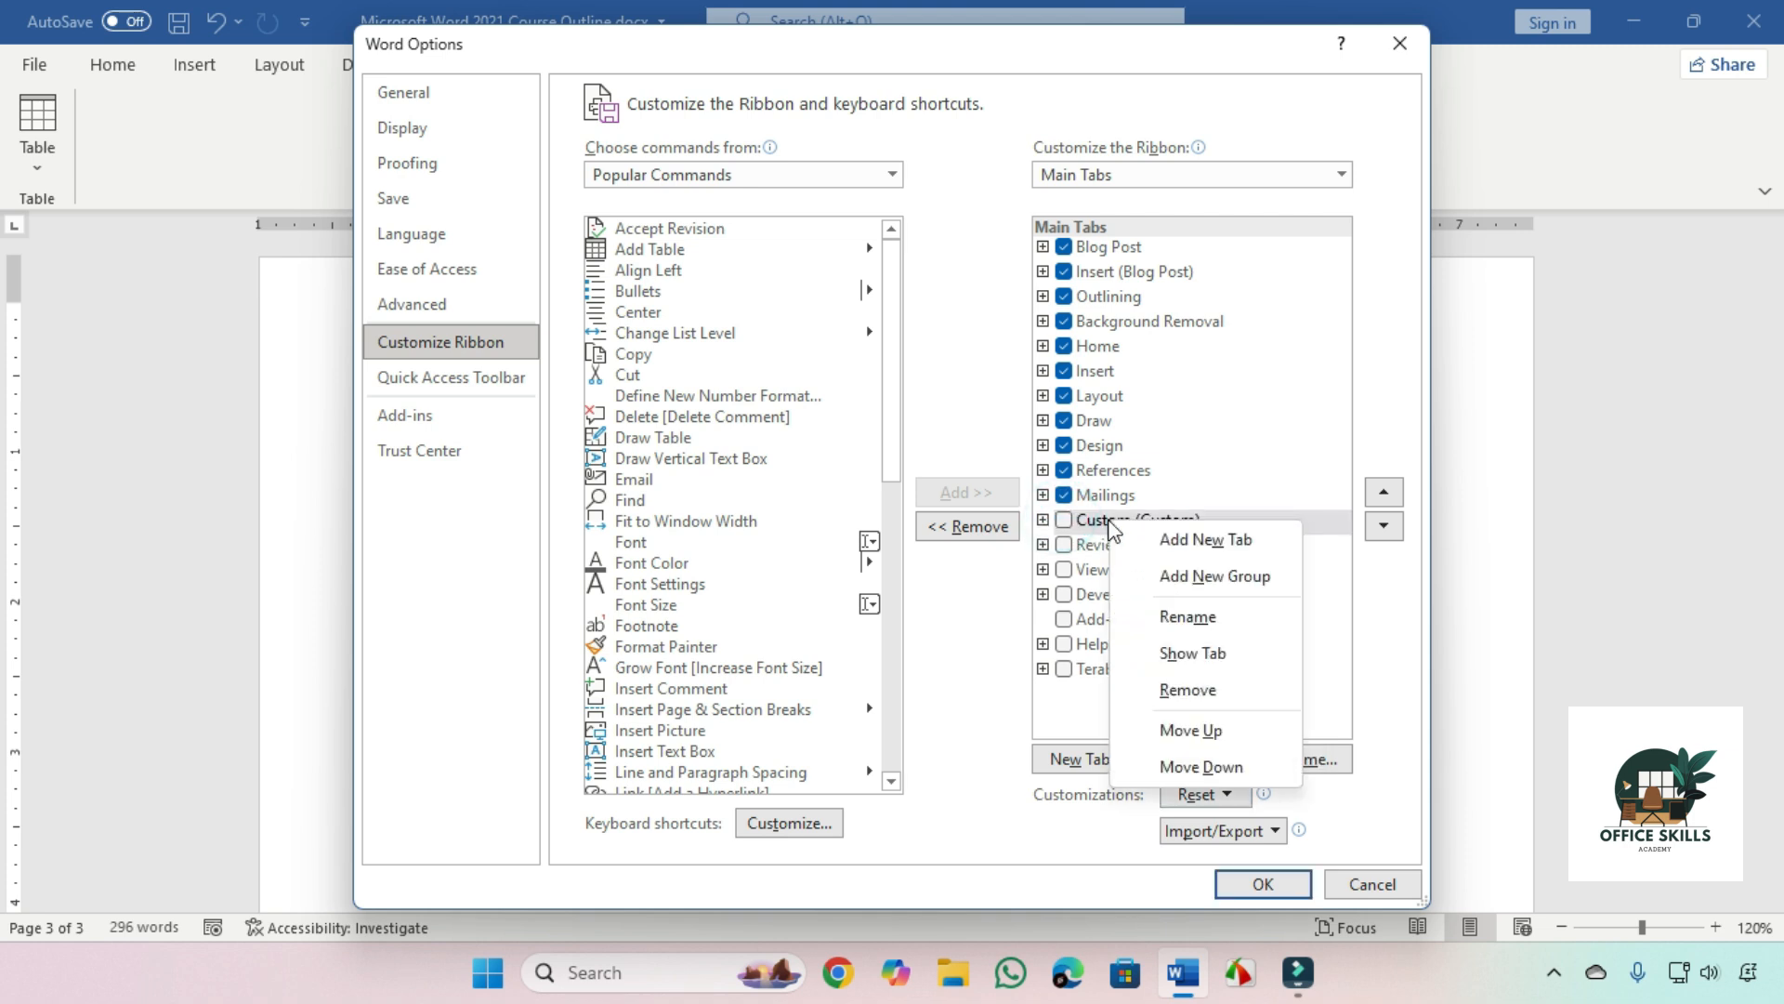
pyautogui.click(1065, 520)
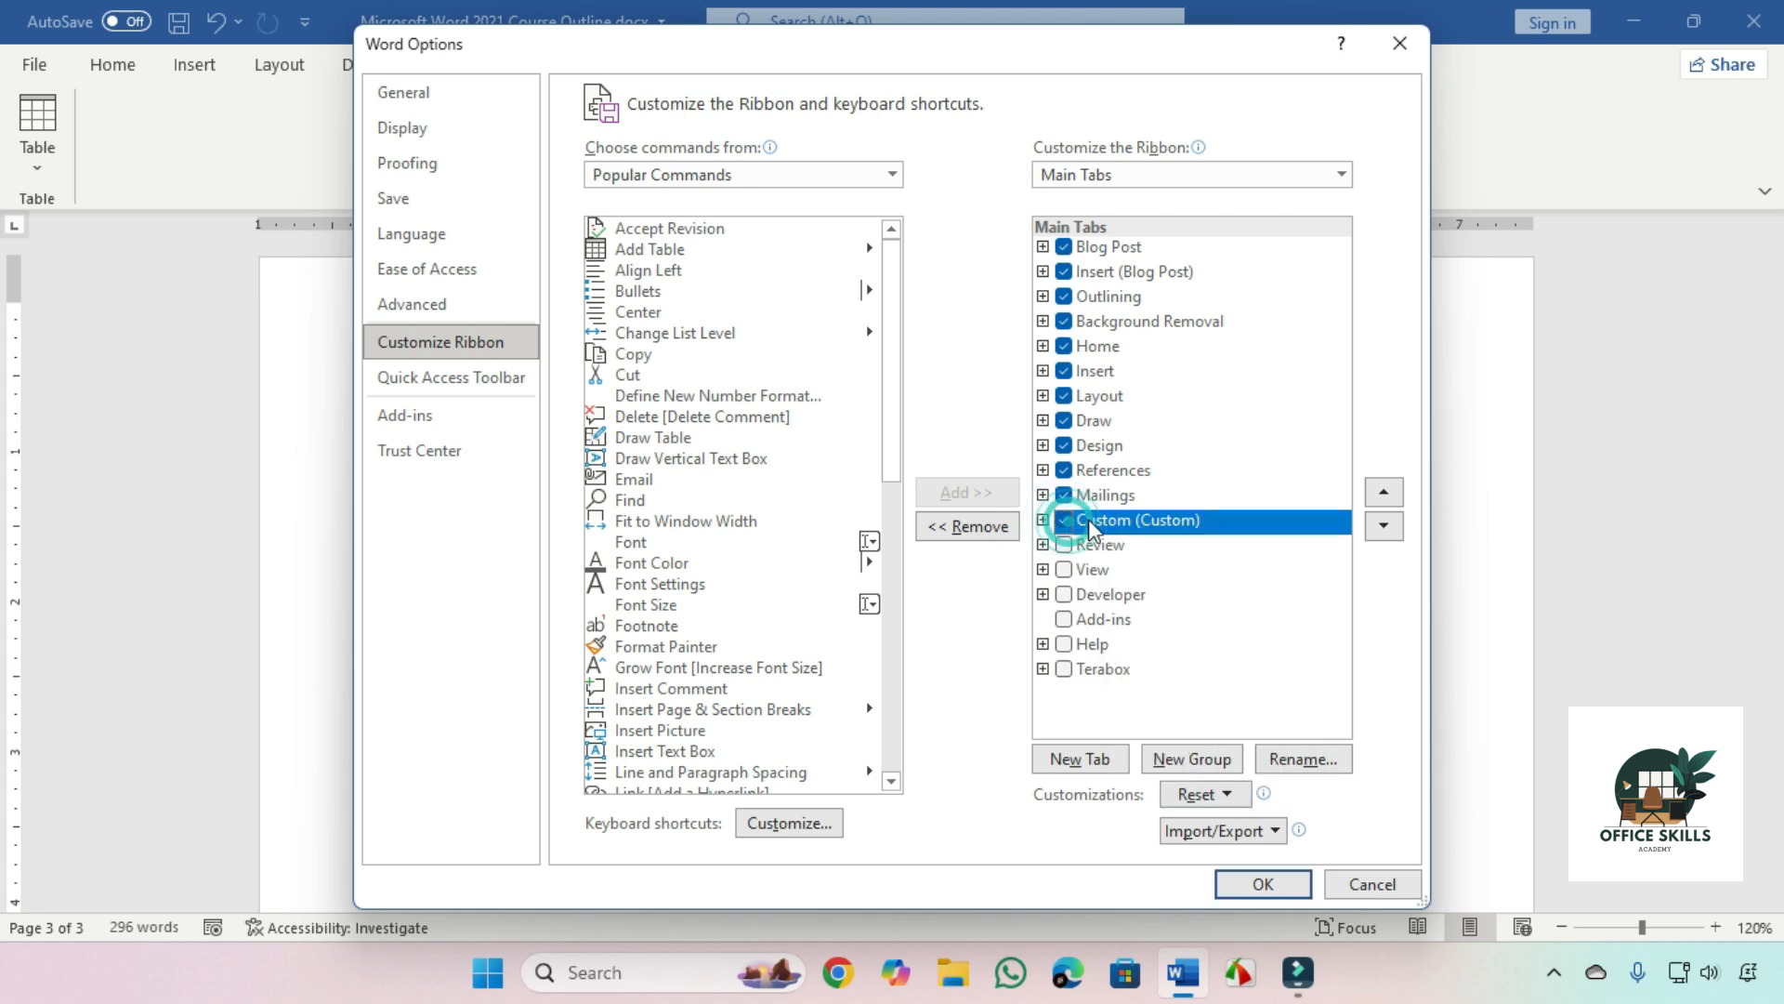
pyautogui.rightClick(1105, 526)
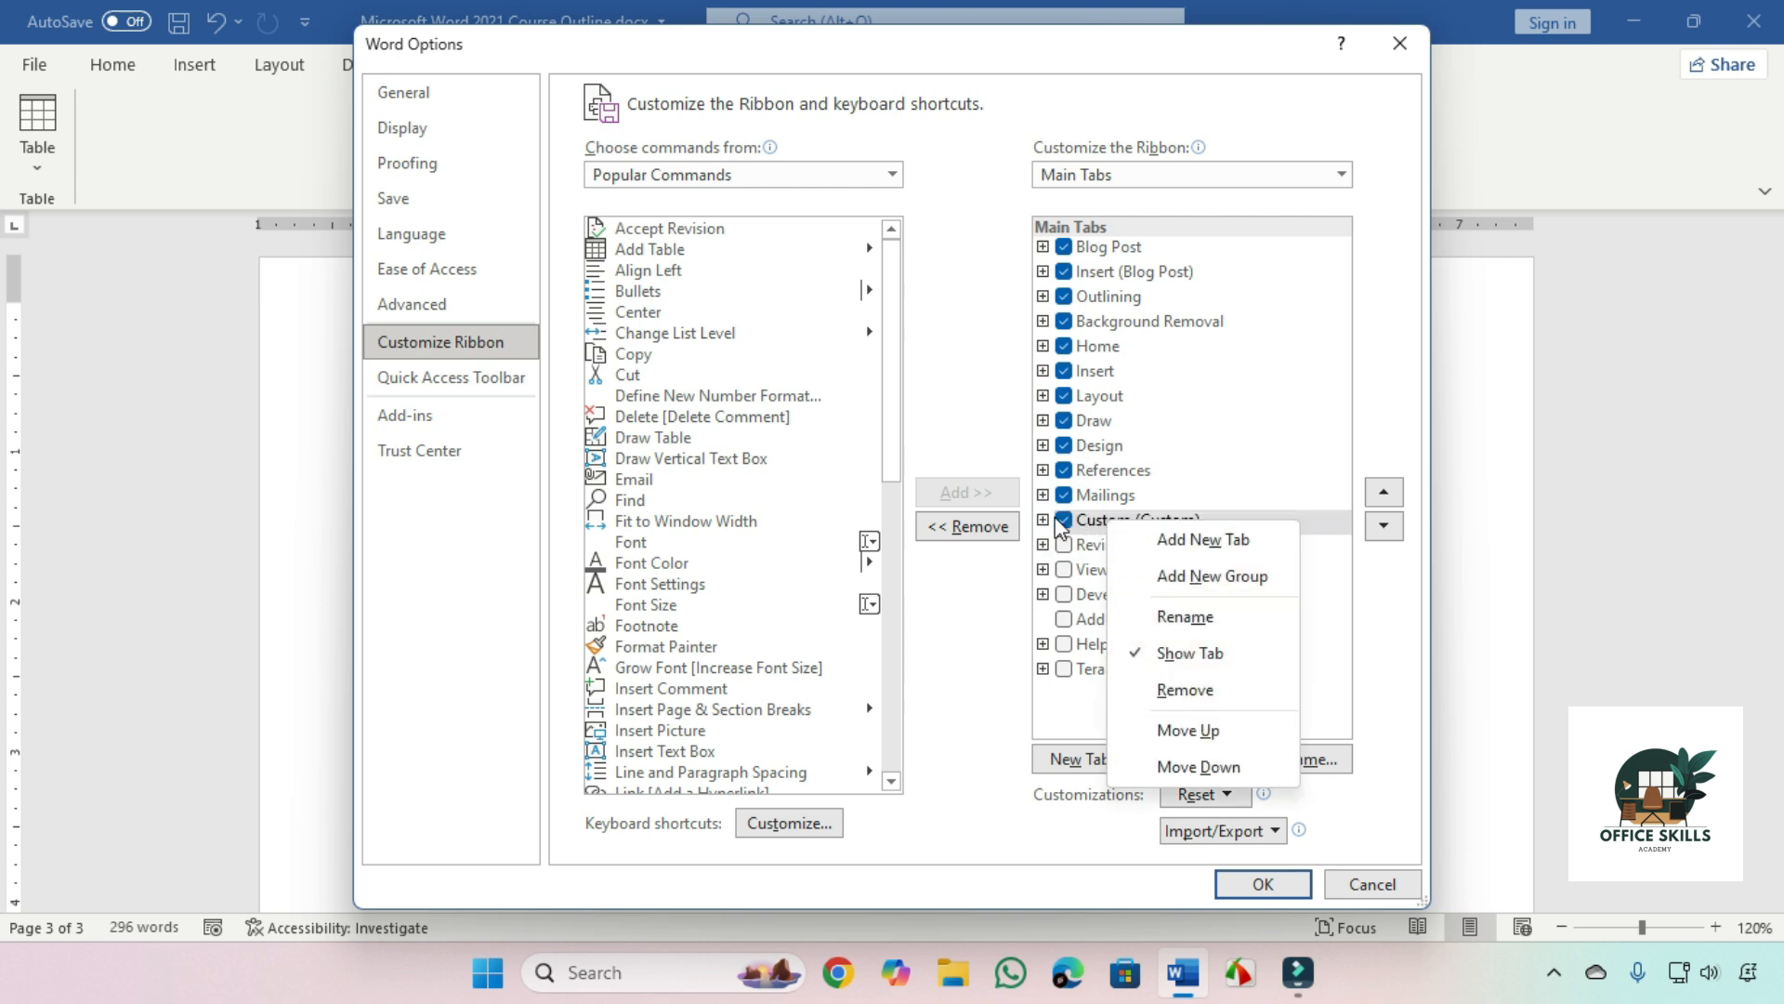
pyautogui.press('Escape')
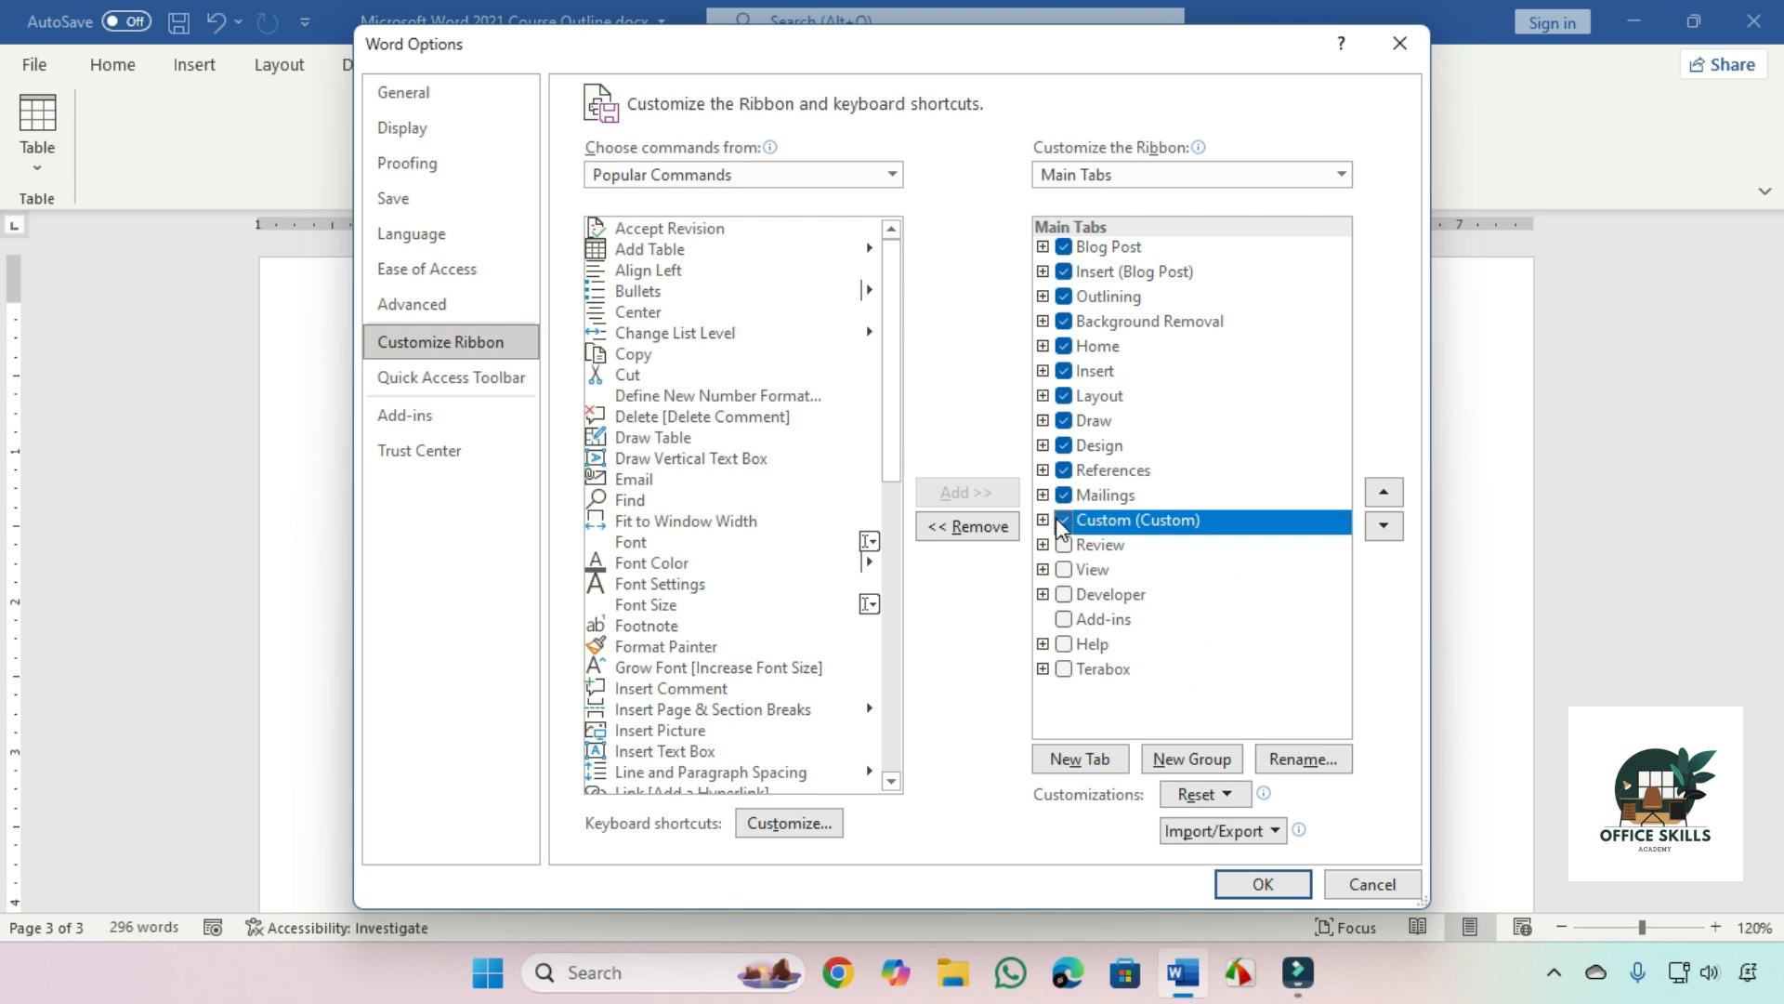
pyautogui.rightClick(1108, 523)
pyautogui.press('Escape')
# - Remove the Custom tab and re-enable the Review, View, Developer, Add-ins and Help tabs
pyautogui.rightClick(1135, 522)
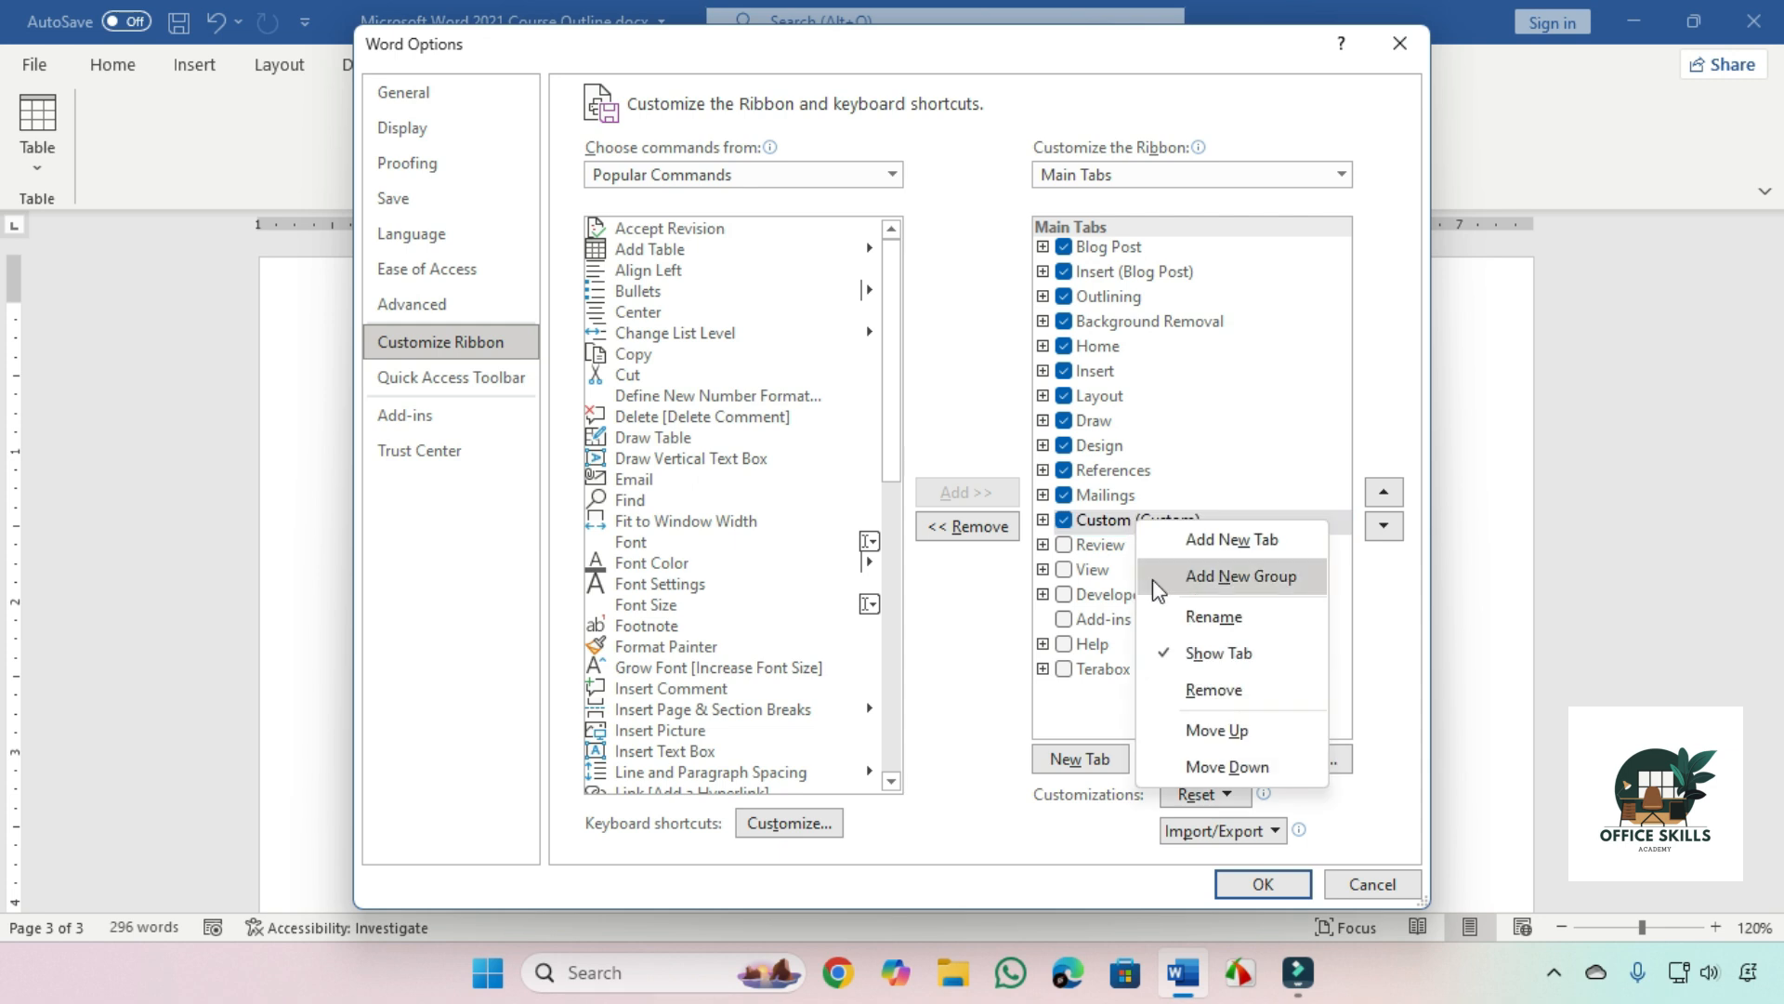
pyautogui.click(1219, 689)
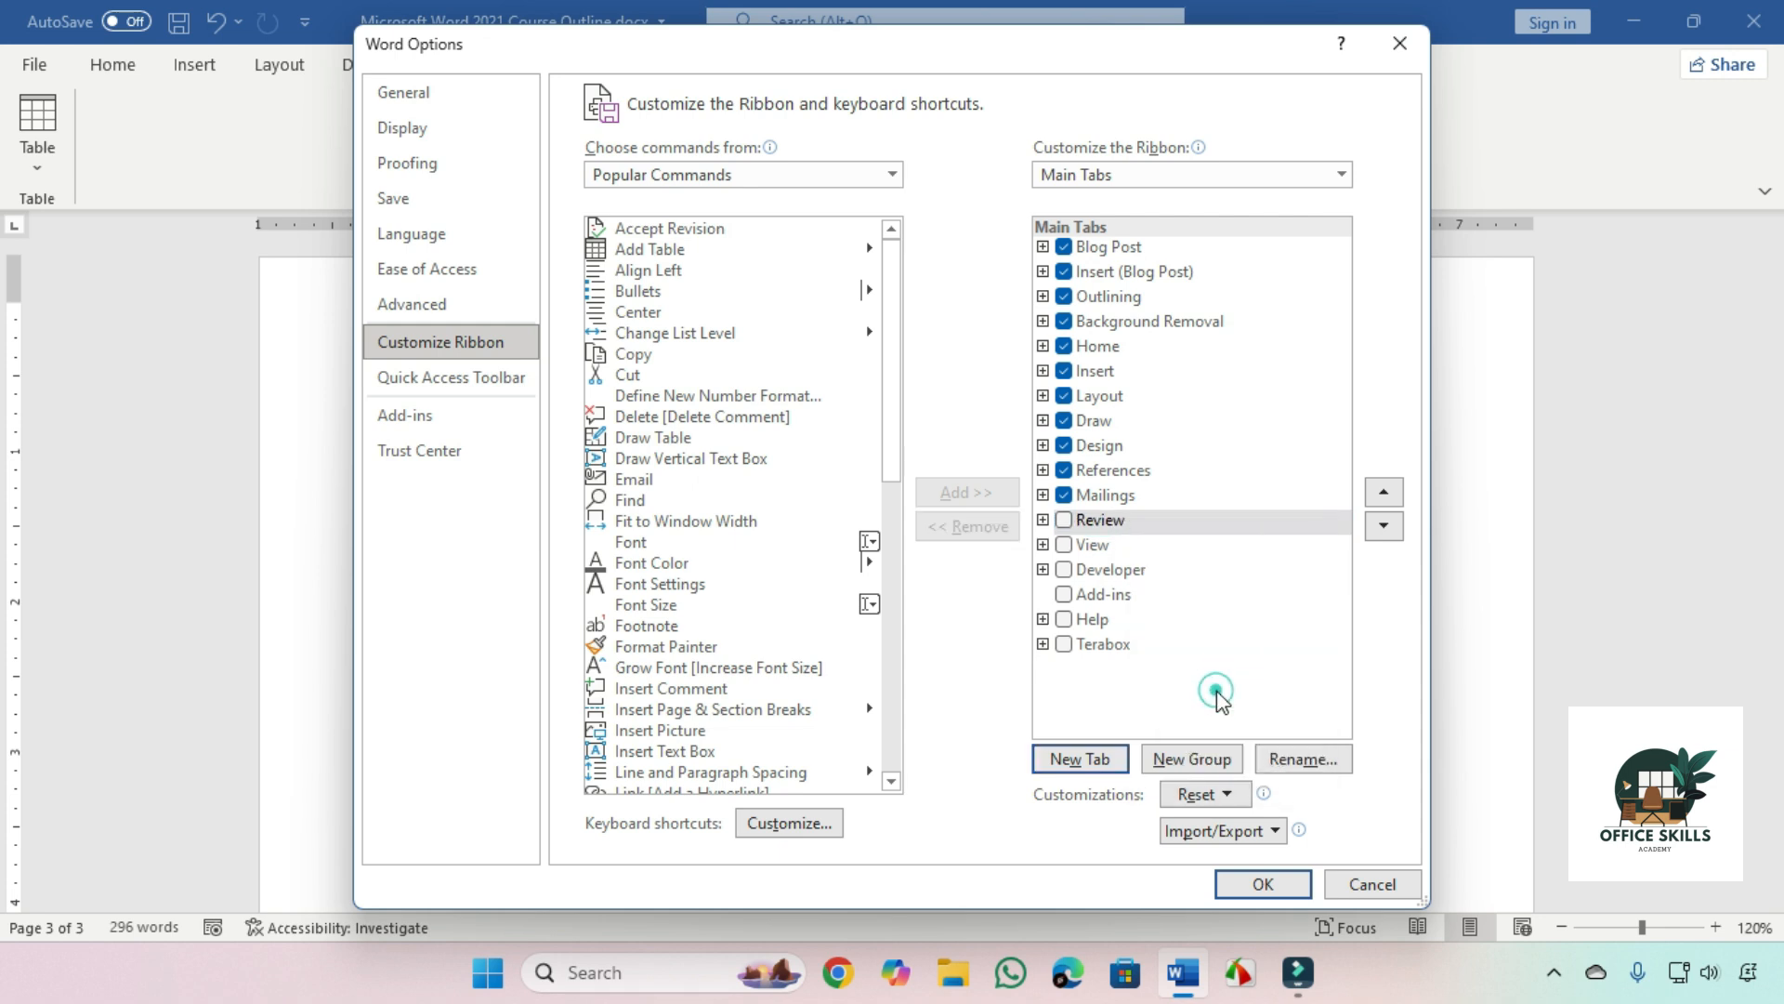
pyautogui.click(1064, 520)
pyautogui.click(1064, 545)
pyautogui.click(1064, 570)
pyautogui.click(1064, 594)
pyautogui.click(1064, 618)
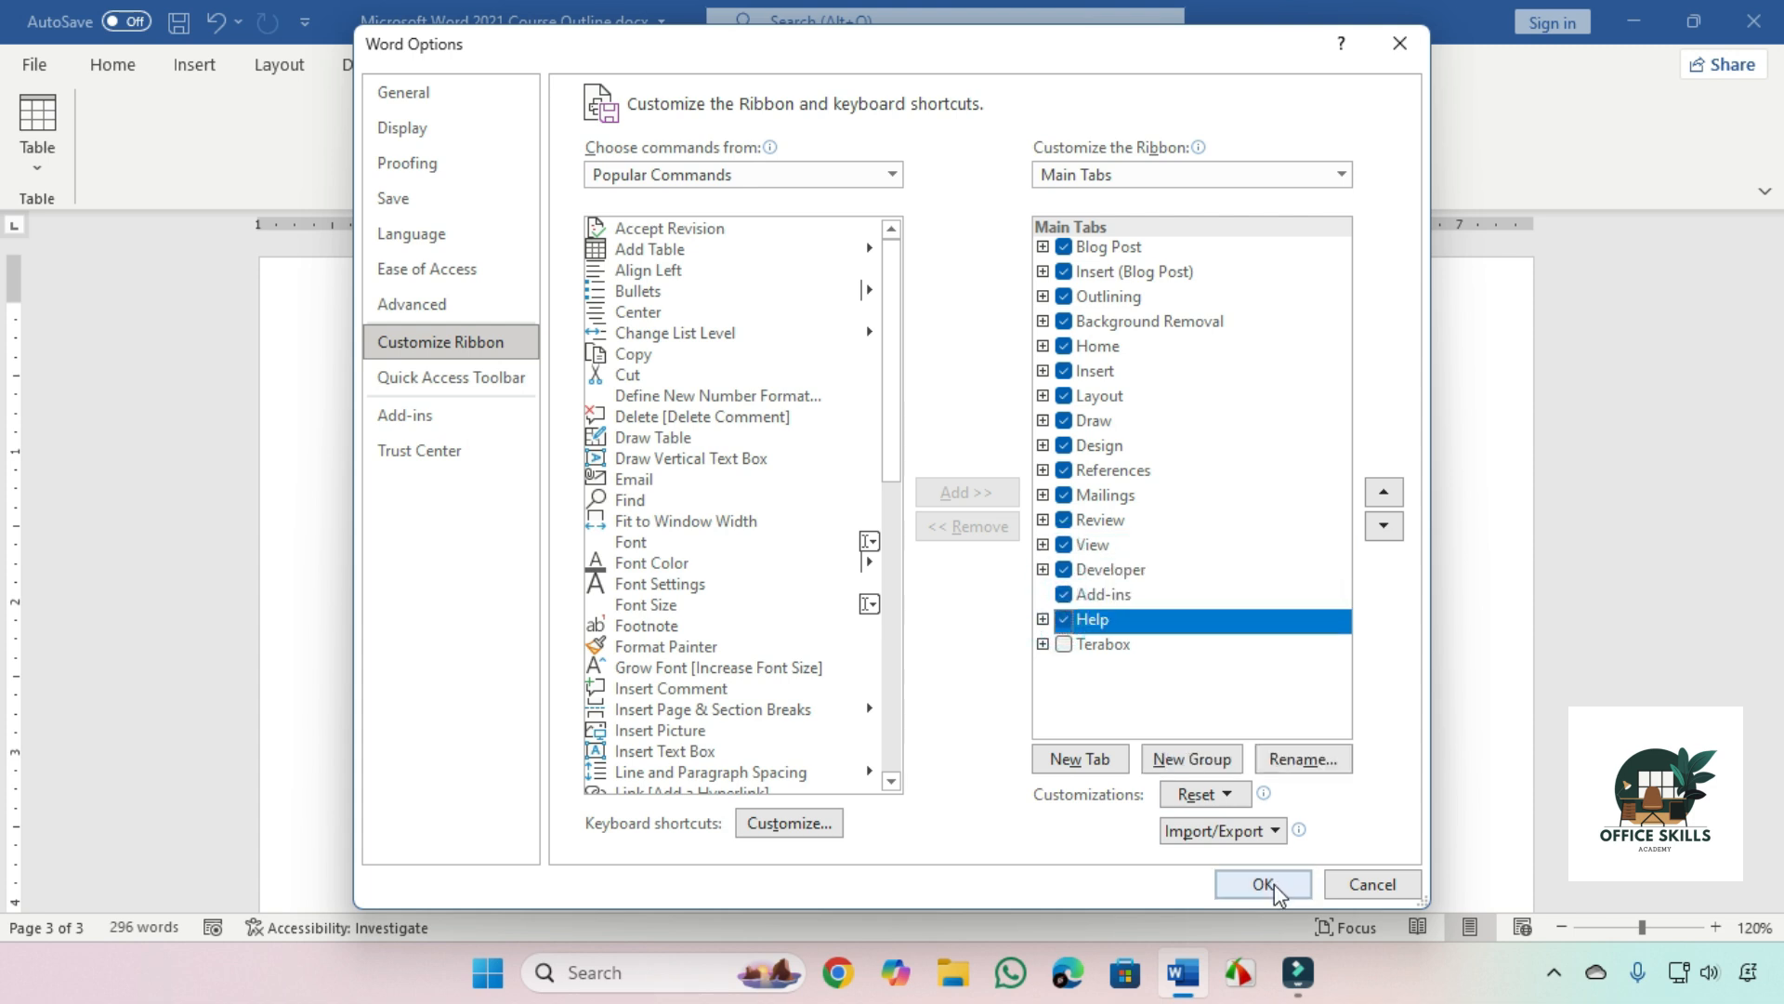